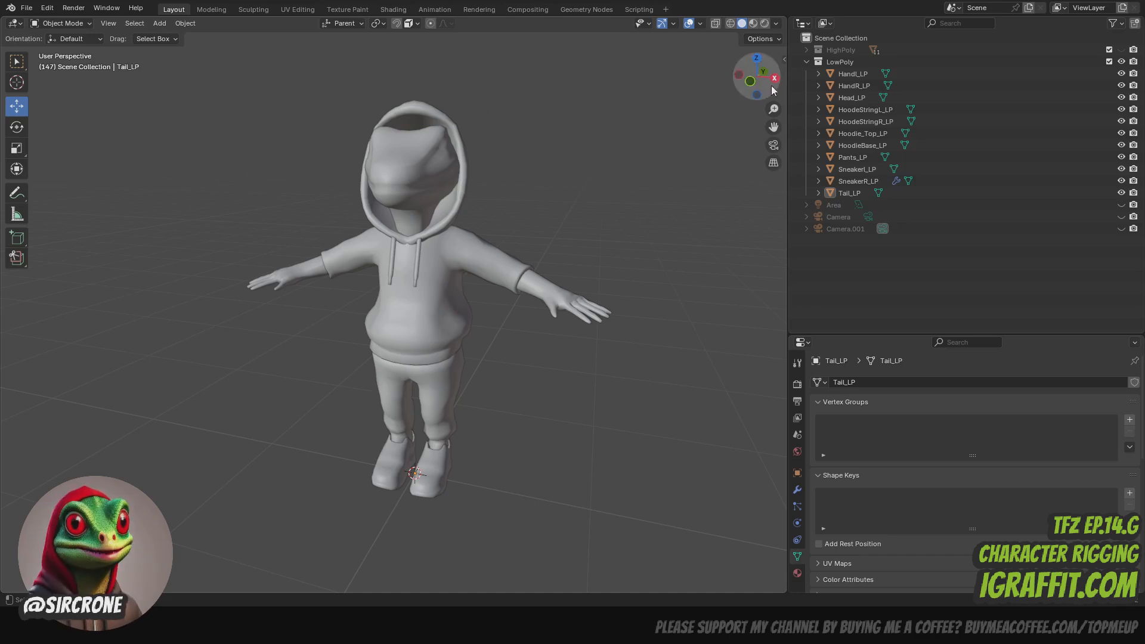
- Switch the viewport shading to Material Preview to show the character's textures
mouse_move(753, 77)
left_mouse_down()
mouse_move(713, 93)
mouse_move(757, 90)
left_mouse_up()
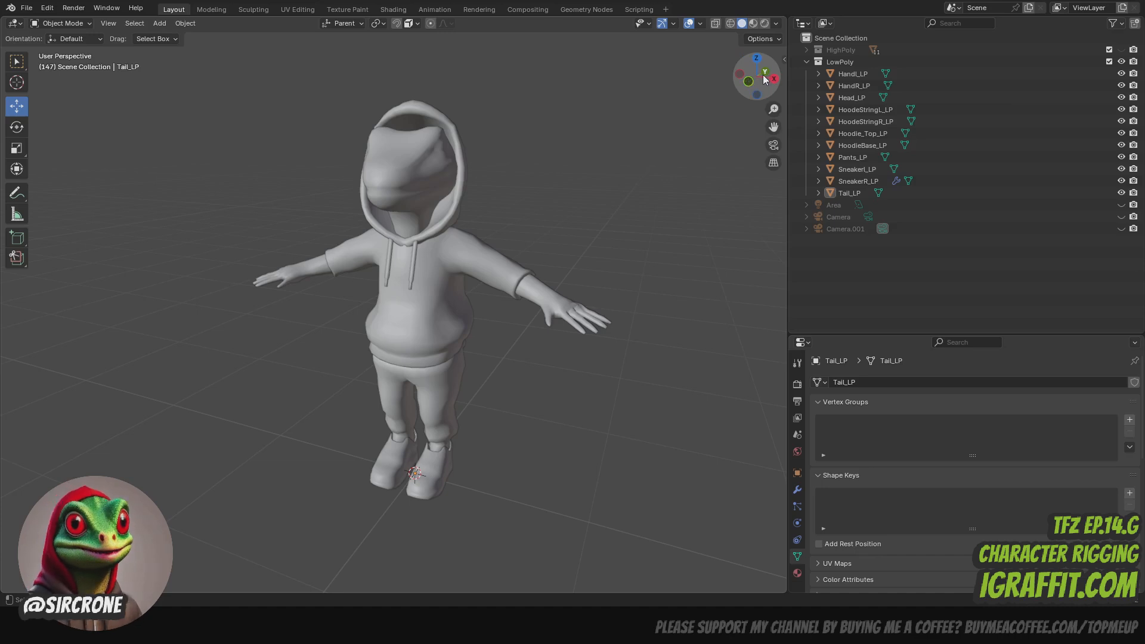
left_click(348, 9)
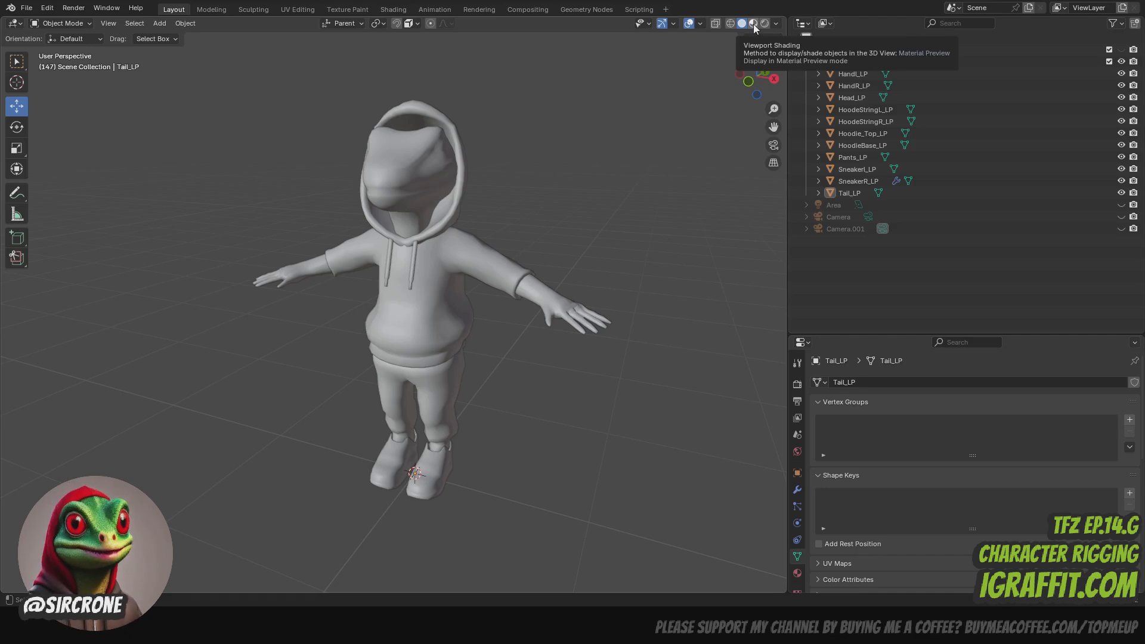
left_click(754, 24)
- Examine the textured character from several angles, including the head, the hoodie print, the hands and the tail
left_click_drag(757, 83, 653, 90)
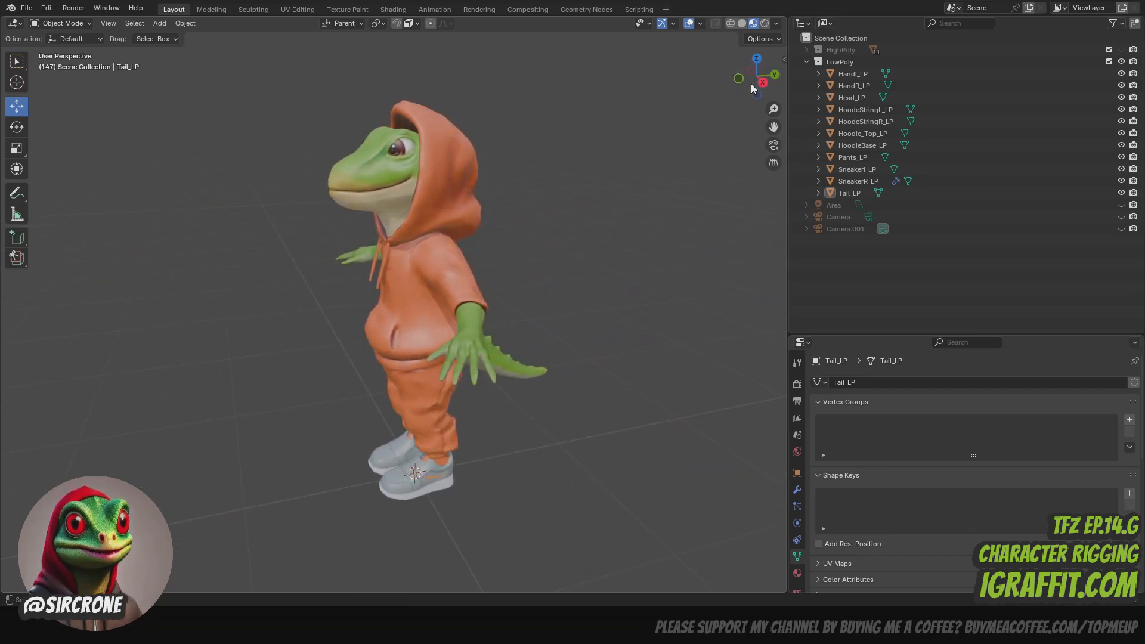
left_click_drag(774, 126, 835, 111)
left_click_drag(755, 79, 910, 88)
scroll(652, 62, "up", 3)
left_click_drag(774, 124, 642, 83)
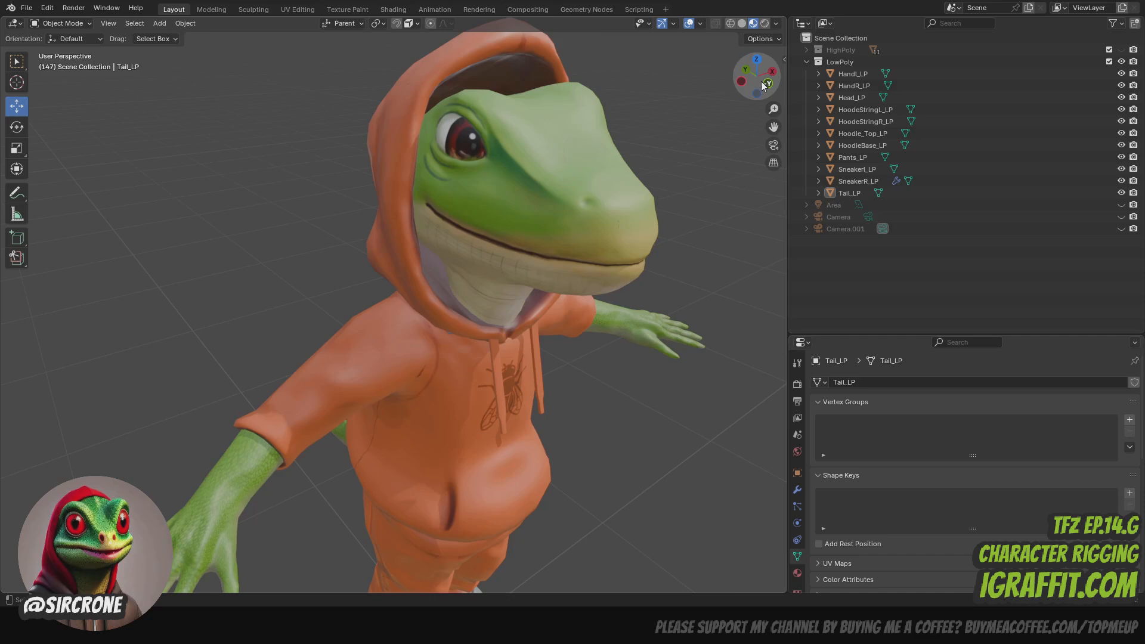
left_click_drag(764, 87, 589, 121)
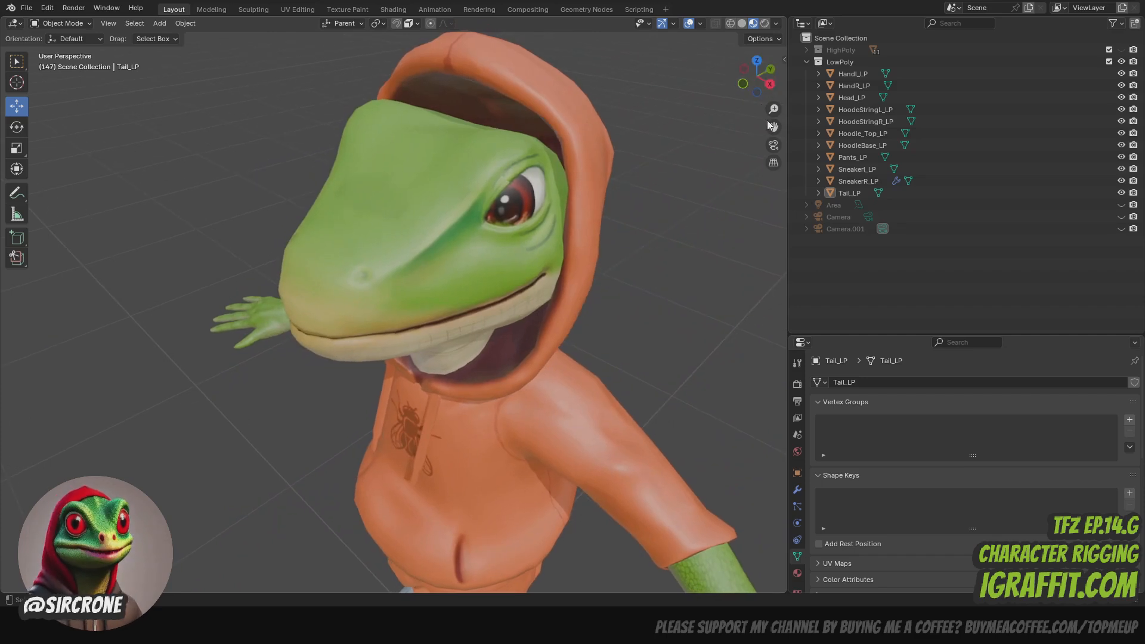
left_click_drag(774, 127, 772, 6)
left_click_drag(749, 80, 750, 63)
scroll(629, 178, "down", 4)
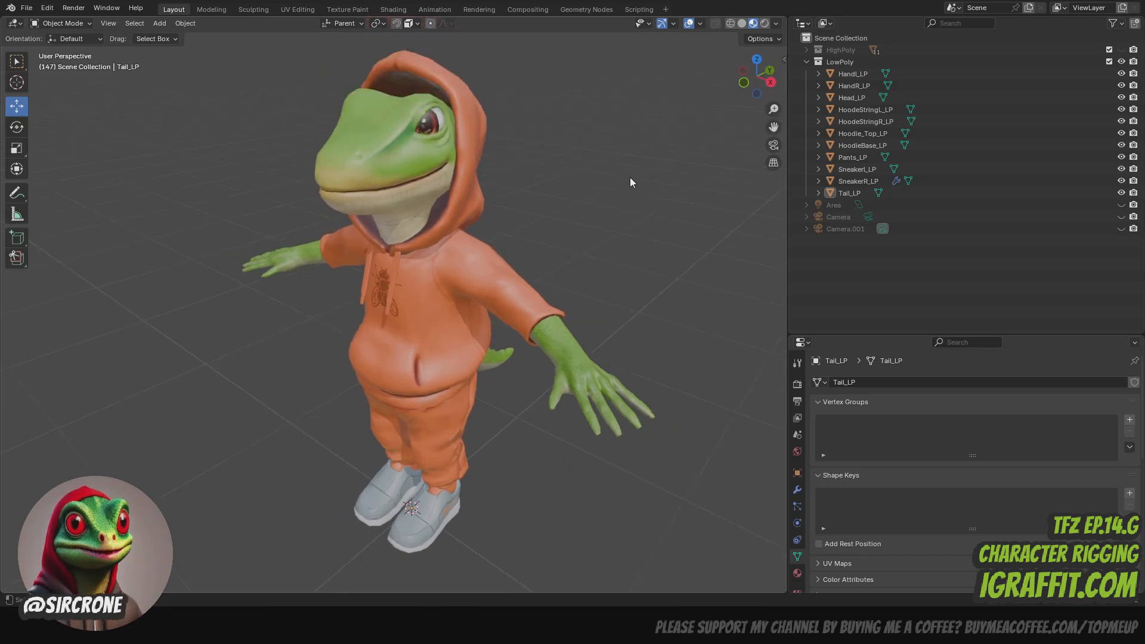
scroll(719, 128, "up", 2)
scroll(716, 98, "down", 1)
left_click_drag(774, 127, 785, 131)
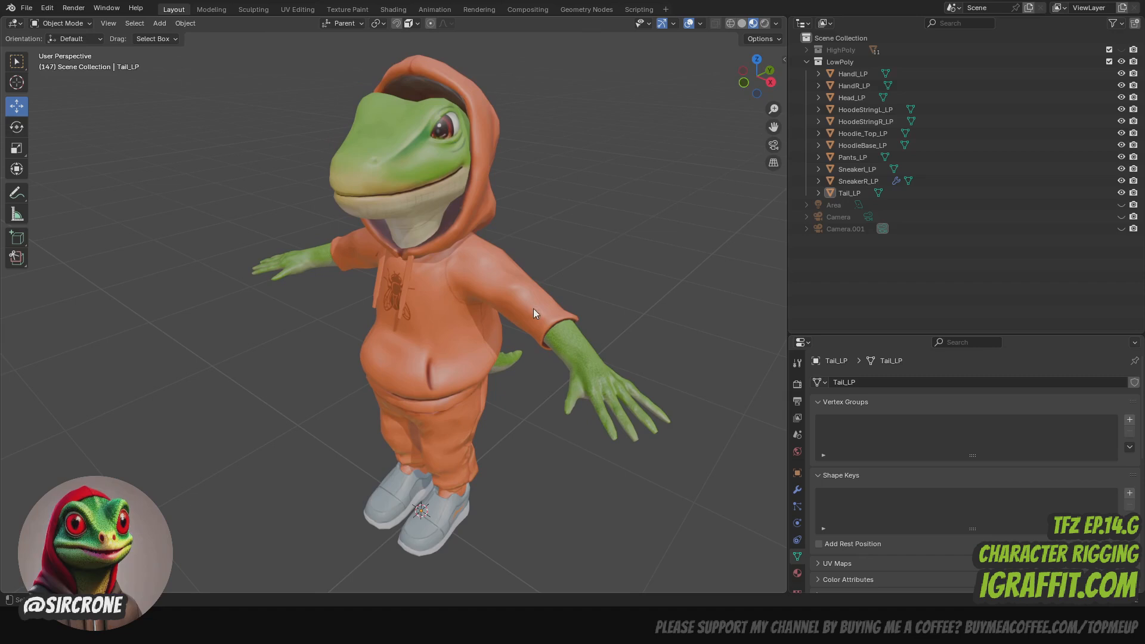
scroll(524, 262, "up", 5)
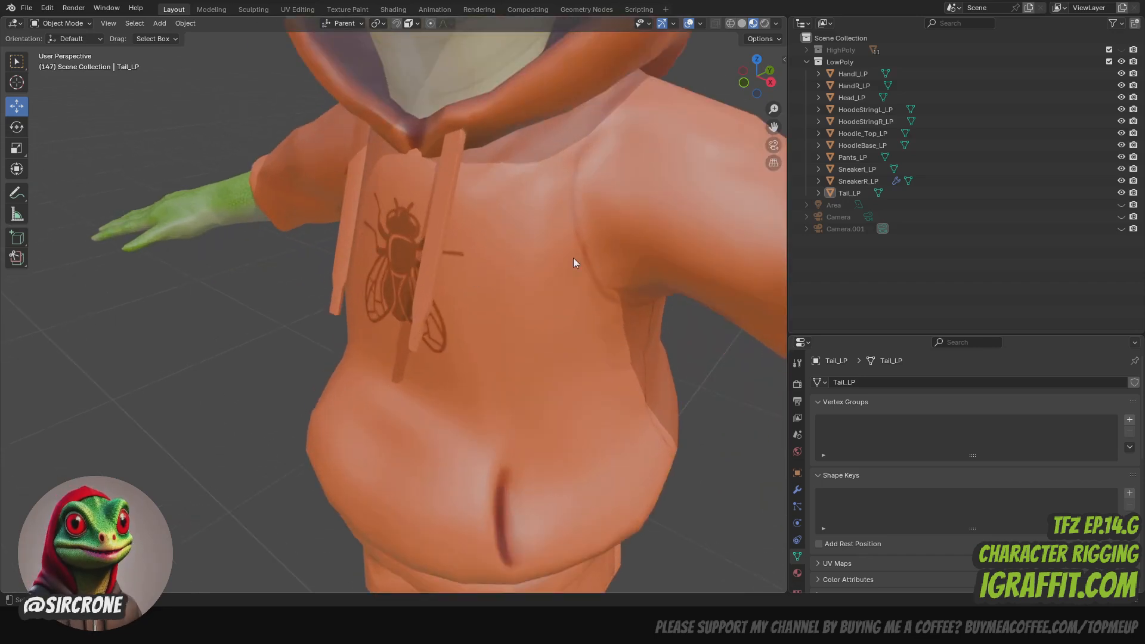
scroll(573, 259, "down", 6)
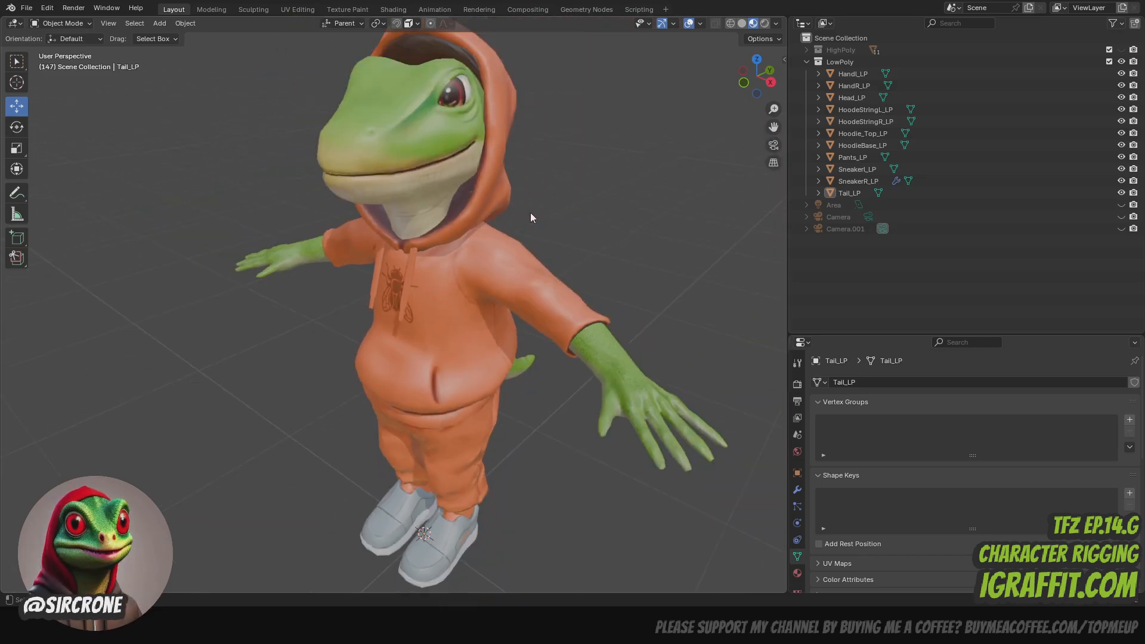
left_click_drag(749, 86, 851, 96)
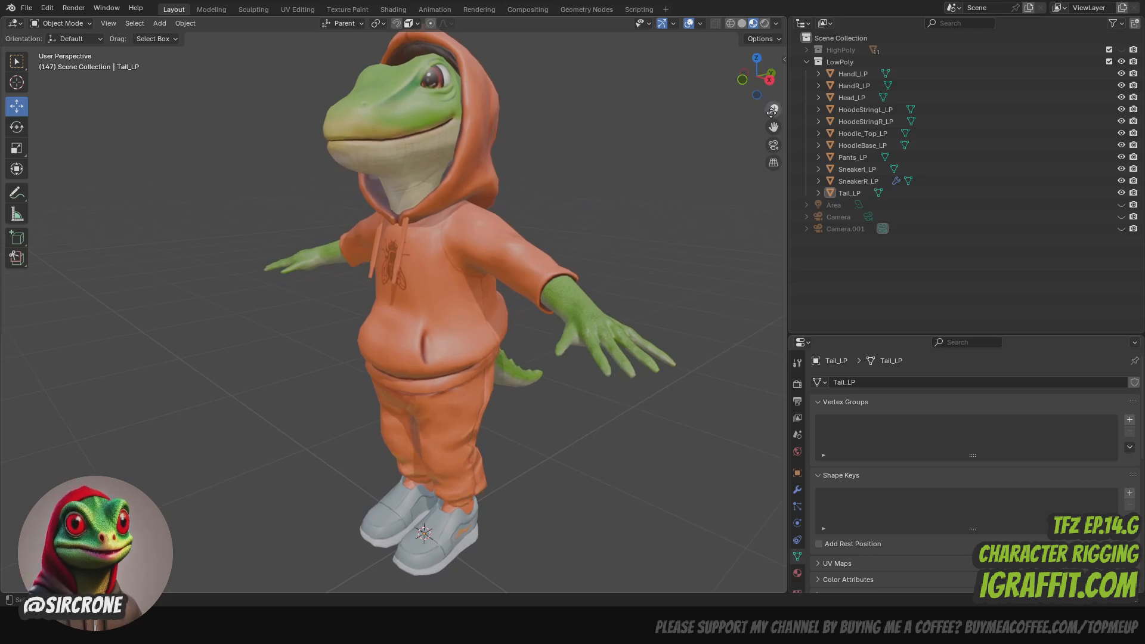
left_click_drag(772, 112, 772, 100)
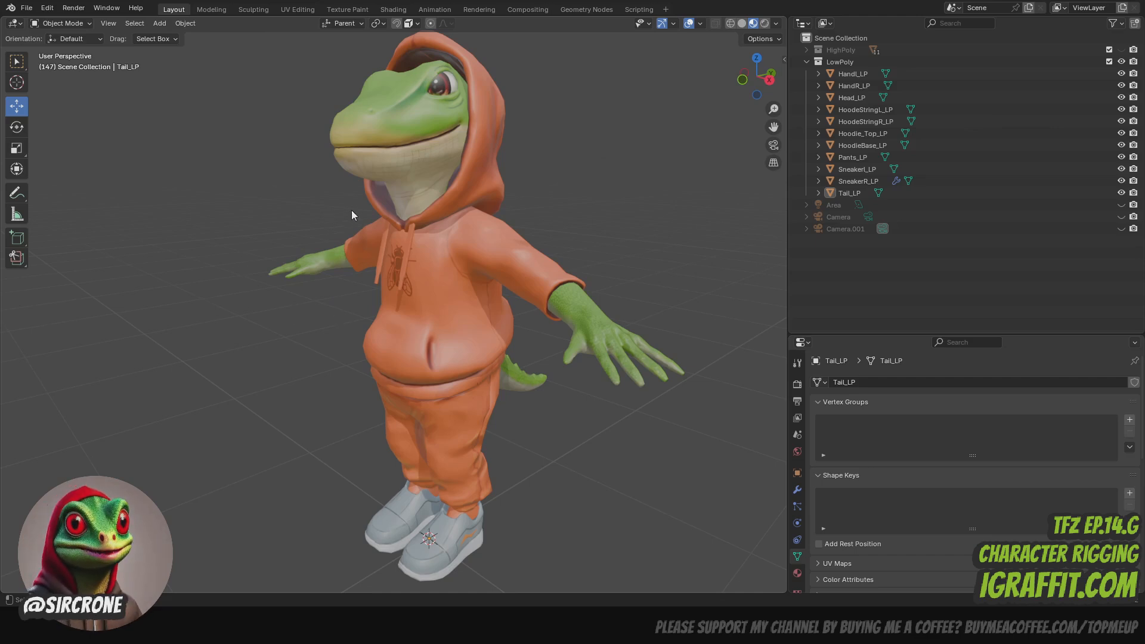
- Open the Game Rig Tool settings, apply all transforms to every visible mesh, and clear the selection
left_click(784, 60)
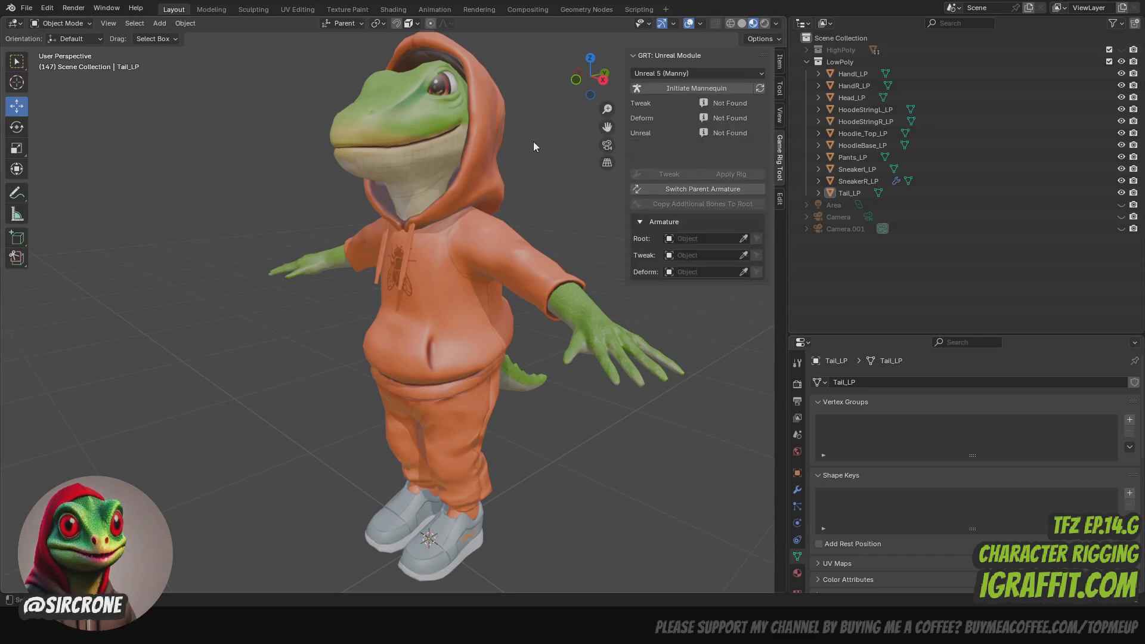
key("a")
key("ctrl+a")
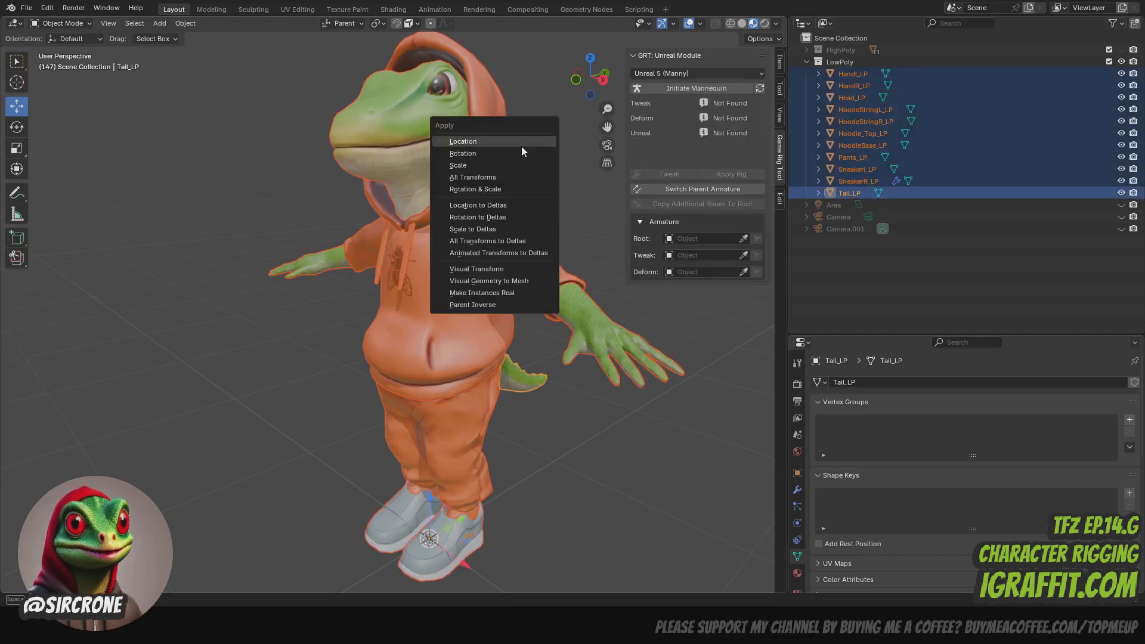
left_click(522, 178)
left_click(575, 133)
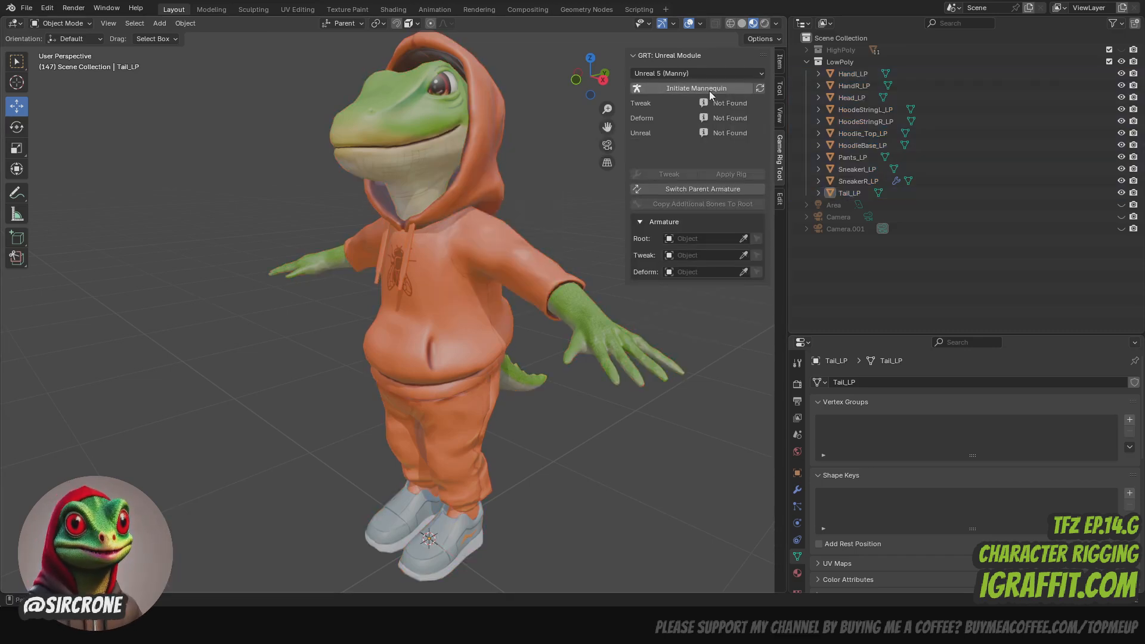
- Initiate the Unreal 5 (Manny) mannequin in the LowPoly collection and switch the viewport to Solid shading
left_click(839, 62)
left_click(718, 88)
mouse_move(591, 77)
left_mouse_down()
mouse_move(722, 129)
mouse_move(650, 89)
left_mouse_up()
left_click(742, 24)
left_click(592, 78)
- Display the Unreal skeleton over the character mesh and set the front view to orthographic
scroll(594, 84, "down", 2)
left_click_drag(607, 124, 578, 72)
left_click(748, 133)
left_click(410, 225)
left_click(608, 162)
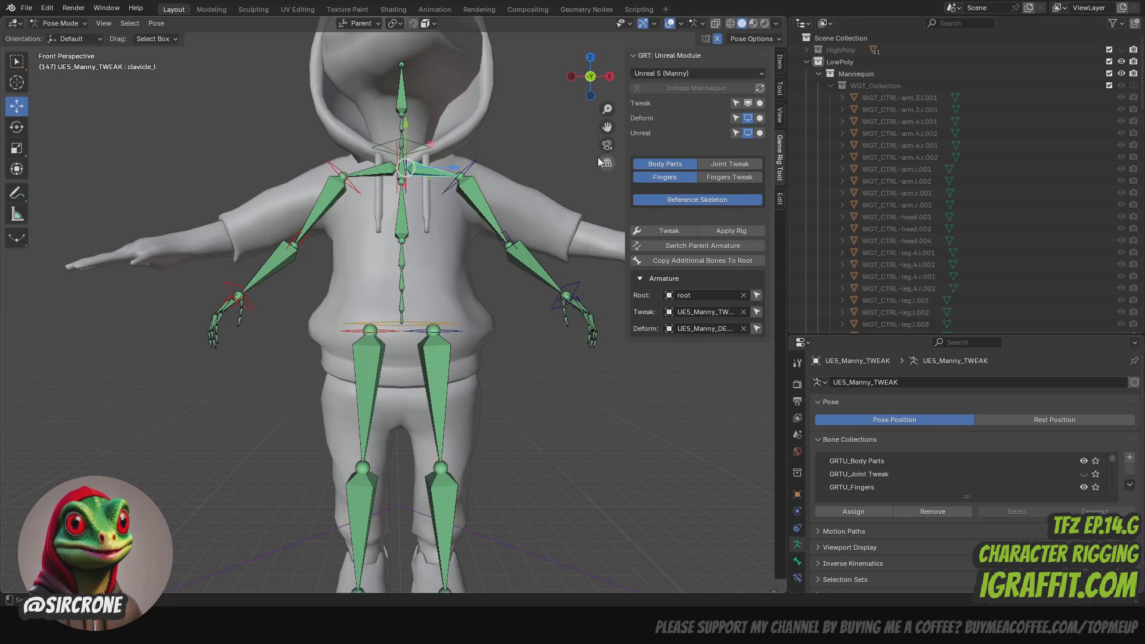
- Lower the left leg's limb control to the character's hip and adjust its depth in the side view
scroll(500, 161, "up", 1)
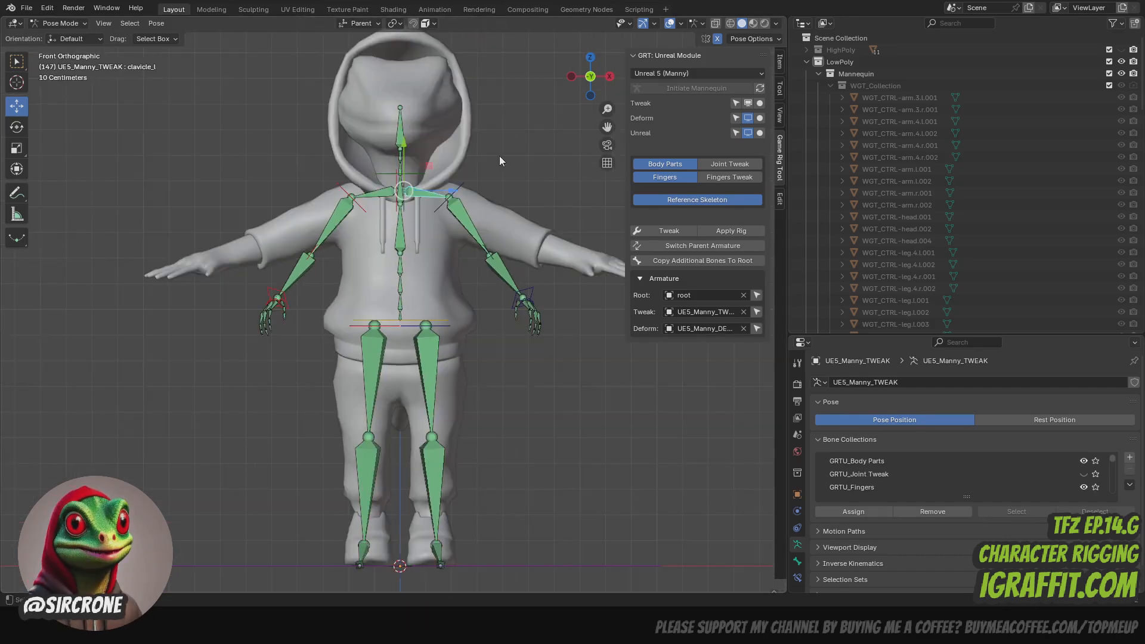
left_click_drag(425, 283, 425, 317)
left_click(609, 76)
left_click_drag(463, 359, 481, 359)
left_click_drag(444, 313, 443, 303)
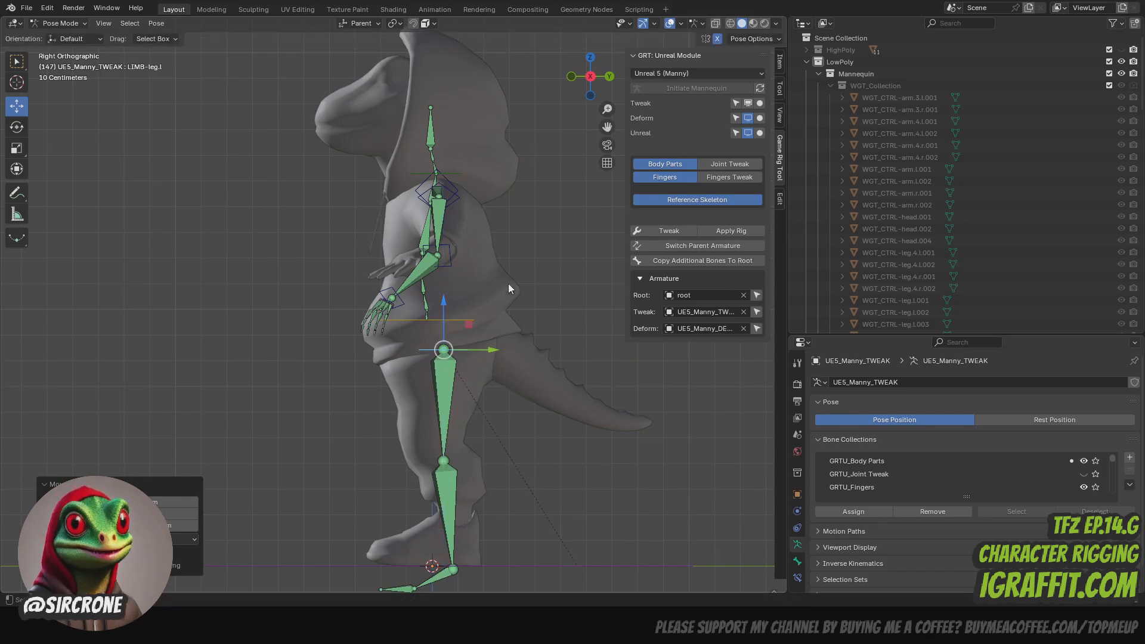
- Lower the spine-start limb control to the crotch area of the character
middle_click_drag(506, 144, 619, 152)
left_click(482, 187)
mouse_move(484, 191)
middle_mouse_down()
mouse_move(358, 195)
mouse_move(479, 195)
middle_mouse_up()
left_click(419, 318)
left_click_drag(415, 297, 415, 291)
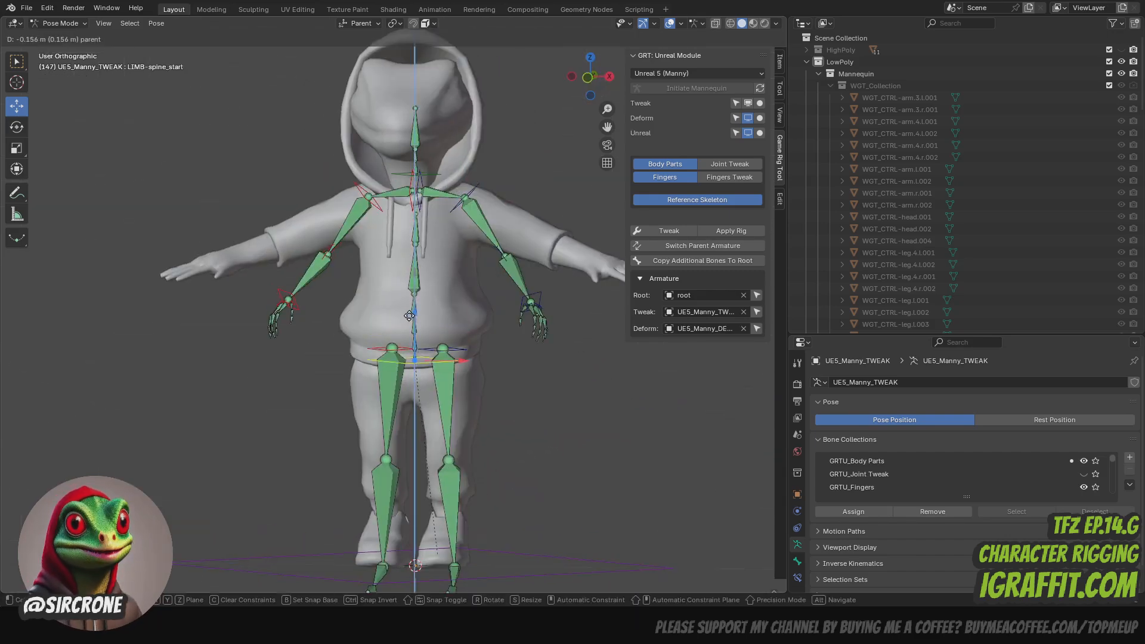
left_click_drag(399, 350, 399, 350)
middle_click_drag(398, 346, 285, 350)
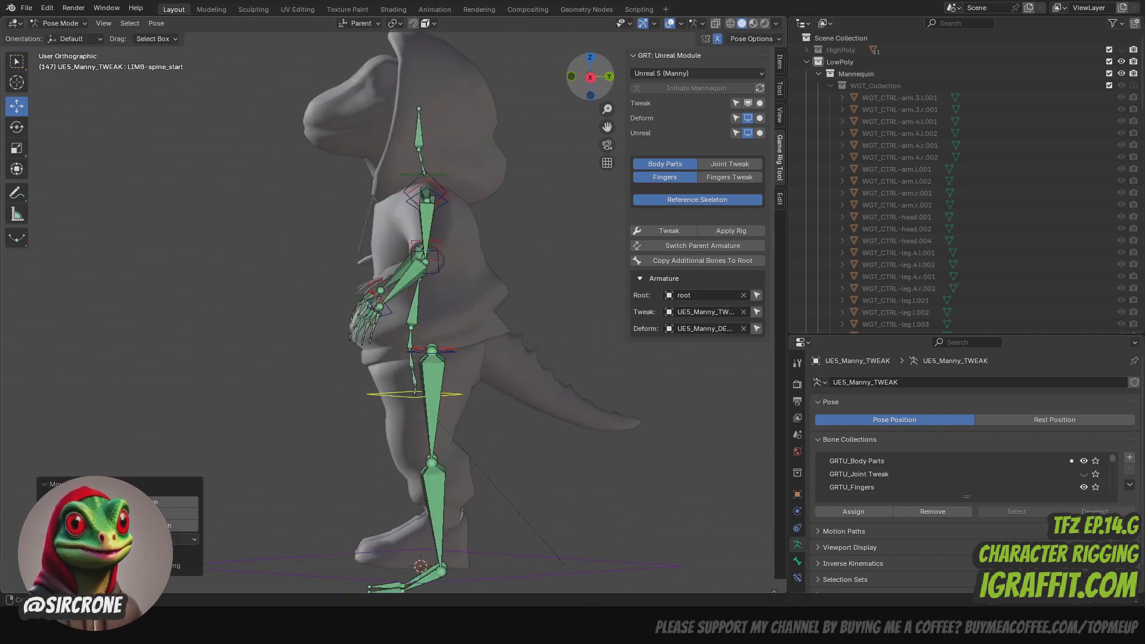
- Reposition the body controls around the clavicles and neck base to fit the mesh from the front and side
scroll(370, 250, "up", 1)
left_click(421, 158)
left_click_drag(475, 176, 470, 176)
left_click_drag(582, 90, 477, 79)
left_click(431, 160)
left_click_drag(475, 151, 463, 150)
left_click_drag(582, 87, 674, 89)
left_click_drag(402, 117, 401, 129)
- Move the left upper-arm and elbow controls outward into the hoodie sleeve and align the elbow's depth
left_click_drag(582, 86, 525, 96)
left_click(590, 80)
left_click(471, 209)
left_click_drag(483, 160, 506, 175)
left_click_drag(607, 127, 525, 102)
left_click_drag(439, 252, 465, 220)
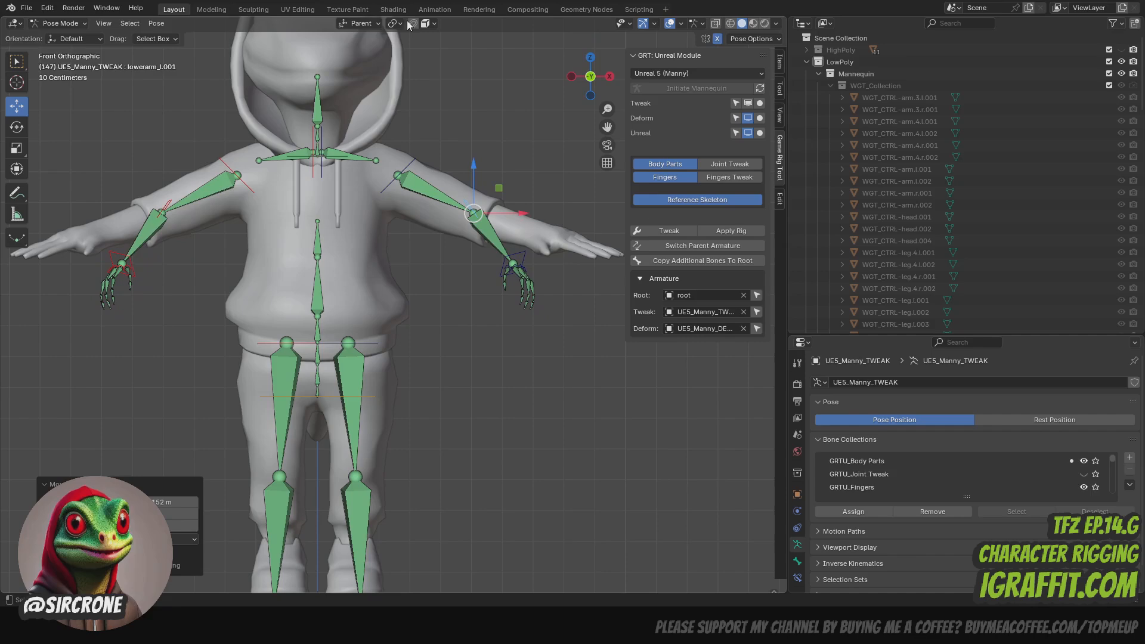
left_click_drag(588, 75, 478, 86)
left_click_drag(513, 217, 522, 217)
- Move the left wrist control (LIMB-arm.l.2) onto the mesh's wrist, correcting its position from several angles
left_click_drag(576, 72, 662, 92)
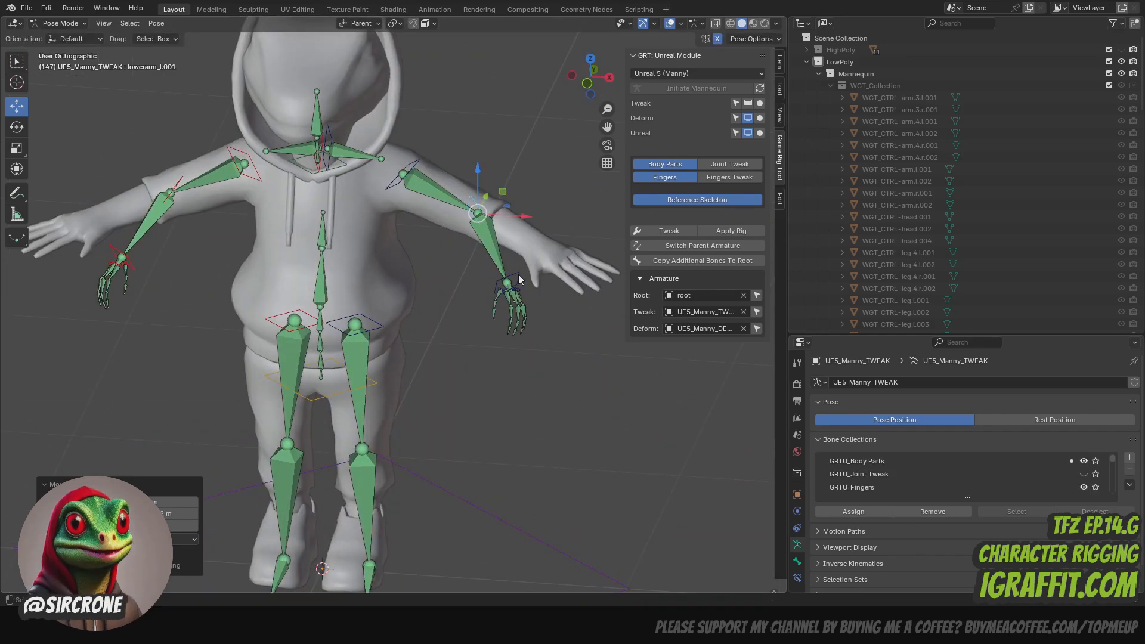
left_click(504, 286)
left_click_drag(504, 287, 552, 248)
left_click_drag(591, 79, 507, 110)
left_click_drag(553, 247, 553, 235)
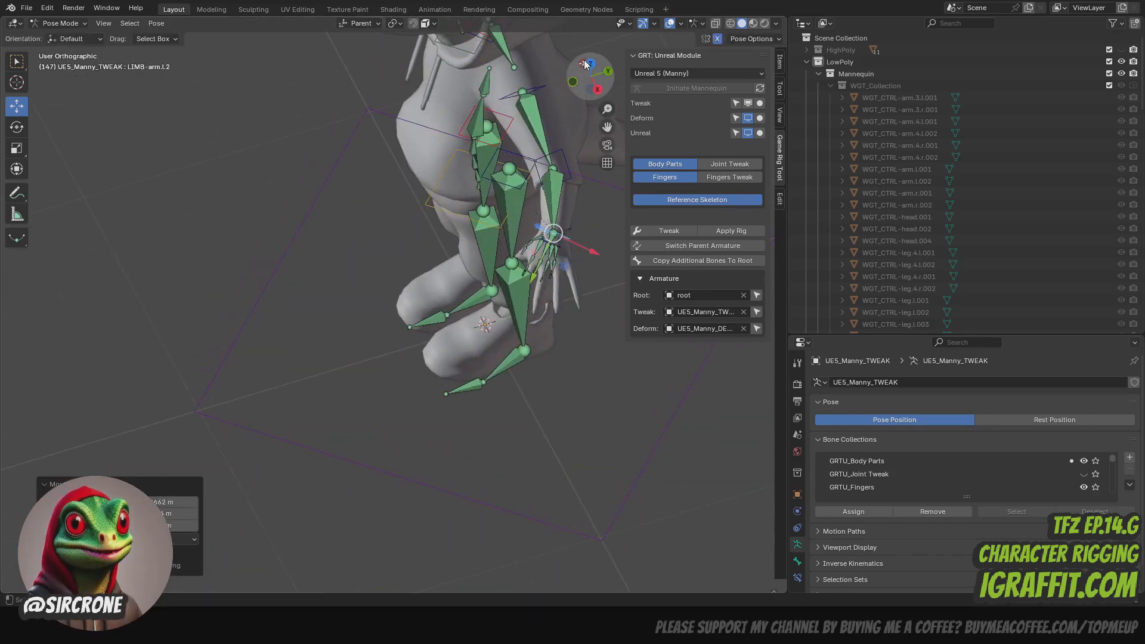
left_click_drag(586, 67, 668, 39)
left_click_drag(545, 239, 548, 248)
left_click_drag(590, 75, 507, 99)
left_click_drag(548, 248, 550, 243)
- Shift the left leg's limb control slightly outward in the front view to centre it in the thigh
left_click(573, 80)
scroll(497, 179, "down", 2)
left_click(379, 342)
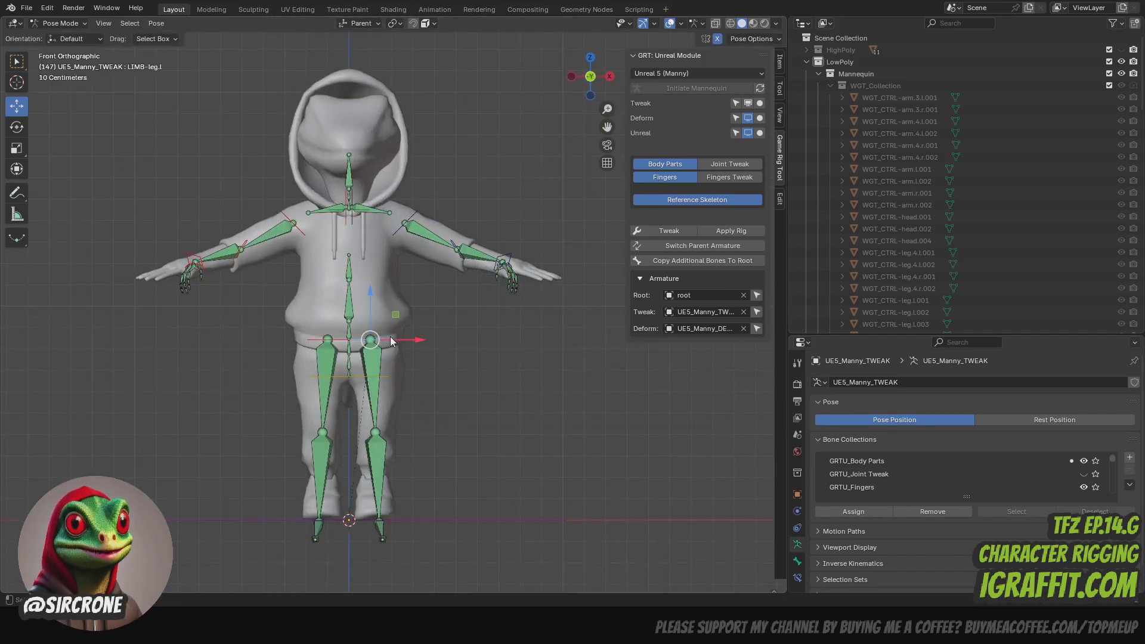
left_click_drag(394, 340, 402, 340)
- Show the Joint Tweak controls in the side view and raise the head tip control toward the top of the head
left_click(609, 76)
left_click(729, 164)
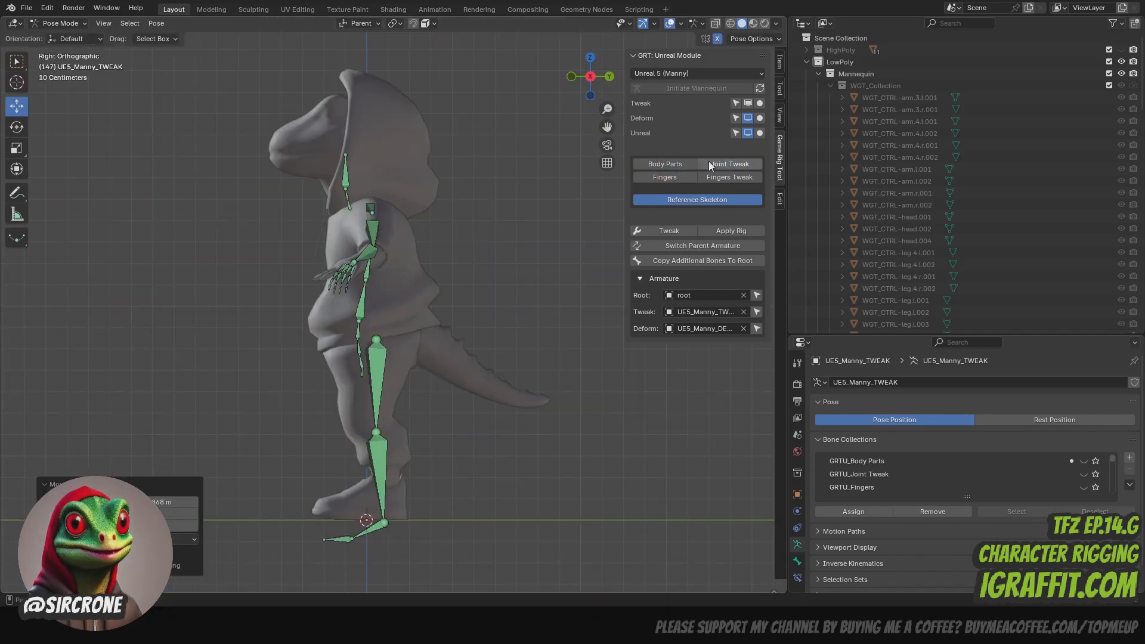
left_click(346, 151)
left_click_drag(347, 150, 330, 94)
- Move the two neck joint controls up and forward to follow the character's neck
scroll(499, 121, "up", 3)
left_click_drag(607, 127, 678, 214)
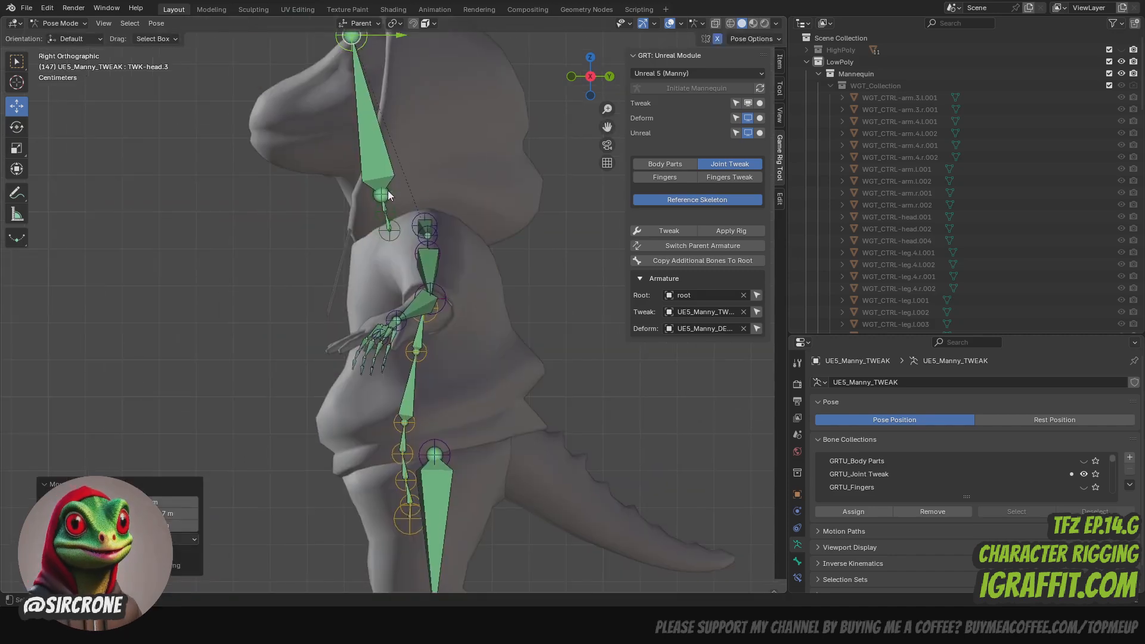
left_click(387, 192)
left_click_drag(386, 192, 372, 162)
left_click(387, 212)
left_click_drag(387, 212, 375, 198)
- Move the left knee joint forward and raise the left ankle joint to the shoe's ankle in the side view
scroll(475, 185, "down", 2)
left_click_drag(605, 127, 606, 1)
left_click(423, 361)
left_click_drag(424, 361, 405, 348)
left_click(434, 470)
left_click_drag(434, 470, 438, 430)
- Raise the left foot's ball joint into the shoe and move the toe joint to the shoe's tip
left_click(398, 492)
left_click_drag(399, 495, 406, 452)
left_click(363, 492)
left_click_drag(364, 491, 349, 448)
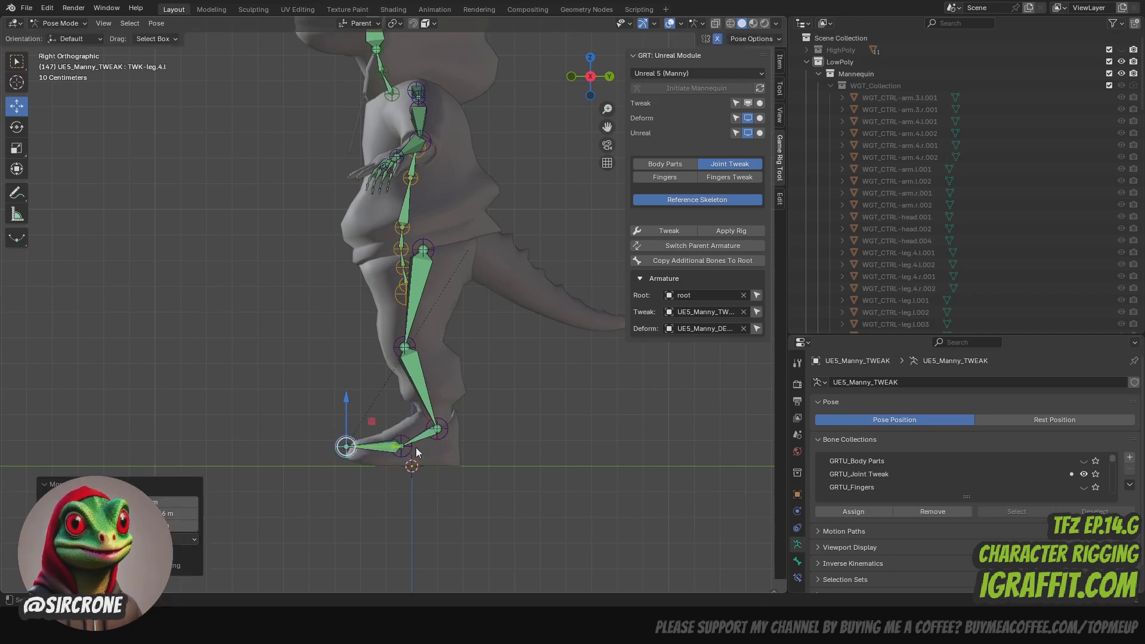
left_click(437, 428)
left_click_drag(437, 428, 402, 449)
left_click(401, 447)
- Raise the top spine joint control (TWK-spine.6) to the level of the clavicles and adjust its depth
left_click_drag(588, 80, 668, 85)
left_click(371, 145)
left_click_drag(370, 99, 371, 58)
left_click_drag(596, 79, 465, 80)
left_click_drag(371, 105, 374, 101)
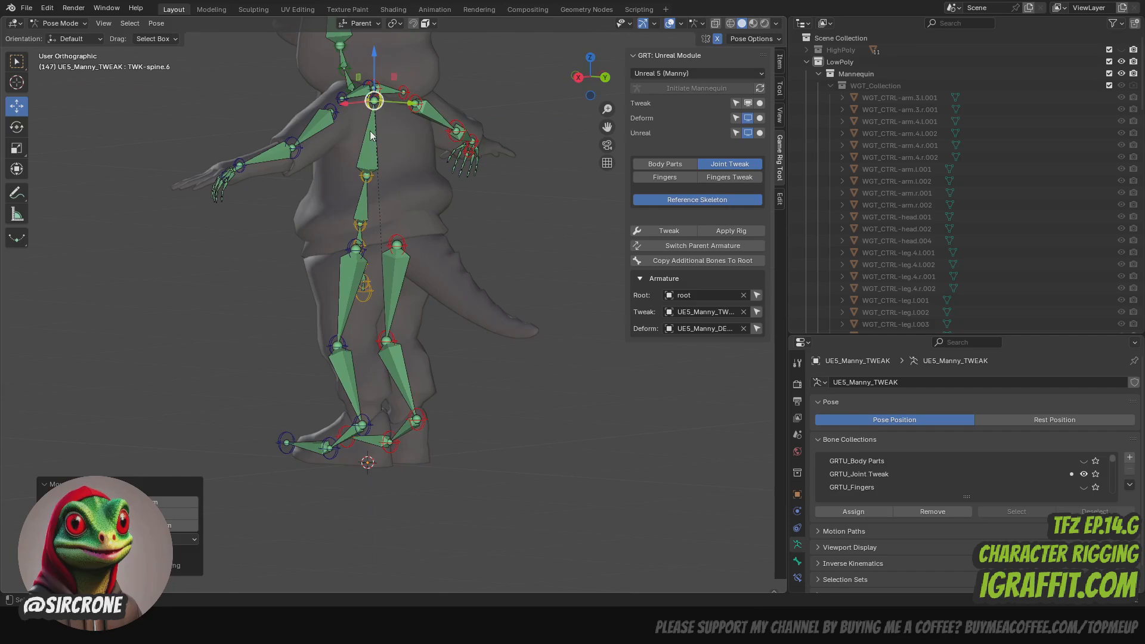
- Raise the middle spine joint controls and align them within the torso
left_click(367, 176)
left_click_drag(367, 176, 377, 177)
left_click_drag(601, 80, 637, 80)
left_click_drag(382, 174, 377, 155)
left_click(368, 225)
left_click_drag(413, 226, 376, 209)
left_click(378, 154)
left_click_drag(379, 147, 379, 140)
- Reposition the lower spine joint controls, down to TWK-spine.1, to follow the character's lower back
left_click_drag(595, 79, 692, 80)
scroll(390, 278, "up", 2)
left_click(365, 223)
left_click_drag(365, 218, 365, 199)
left_click_drag(597, 79, 498, 80)
left_click_drag(401, 205, 368, 216)
left_click(368, 251)
left_click_drag(596, 79, 720, 80)
- Move the left knee and ankle joints inward in the front view to centre them in the leg
scroll(598, 79, "down", 3)
left_click_drag(587, 80, 522, 82)
key("KP_1")
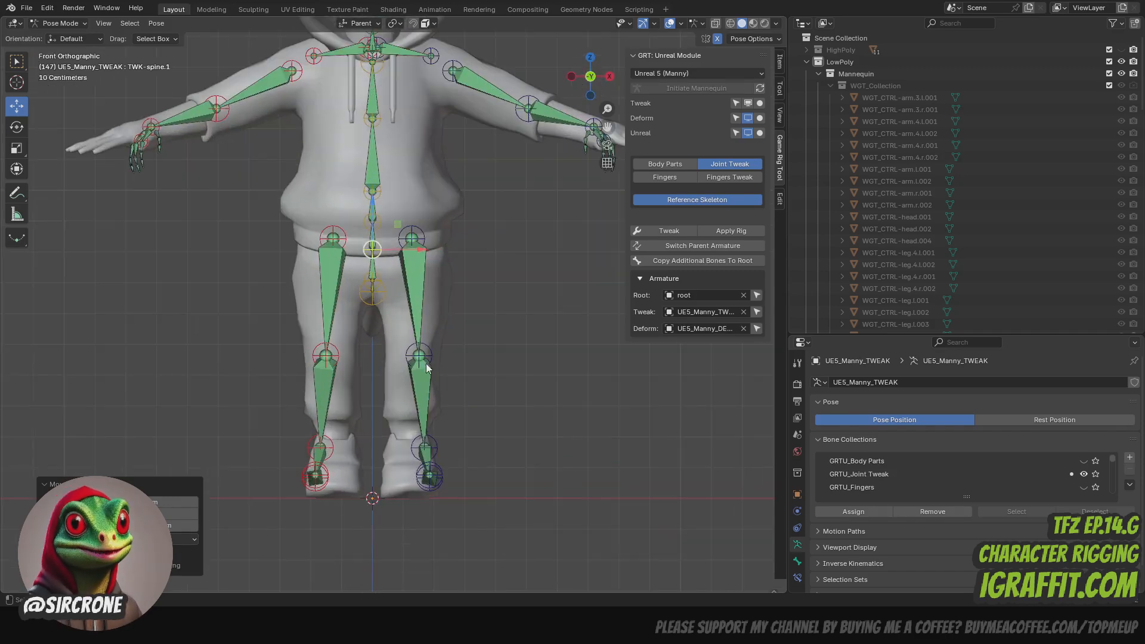
left_click(422, 360)
left_click_drag(454, 356, 448, 356)
left_click(417, 448)
left_click_drag(454, 447, 443, 448)
- Move the left foot's ball and toe joints inward under the ankle, and nudge the left hip joint outward
left_click(434, 476)
left_click_drag(461, 471, 442, 473)
left_click(439, 471)
left_click_drag(463, 475, 445, 475)
left_click(438, 475)
left_click(439, 472)
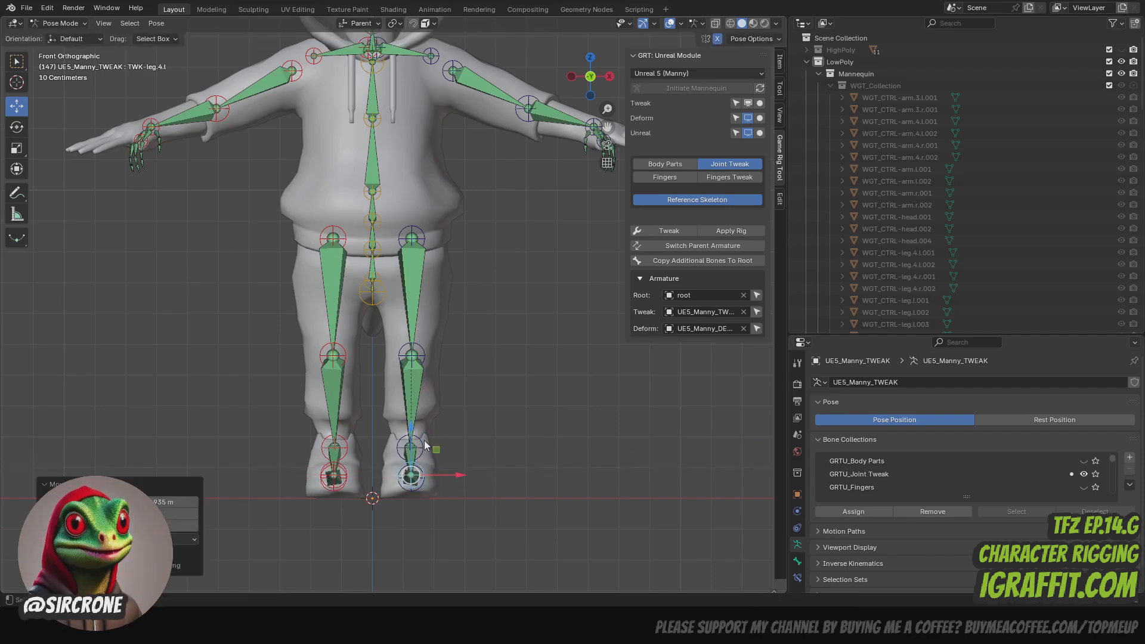
left_click(411, 237)
scroll(466, 212, "down", 2)
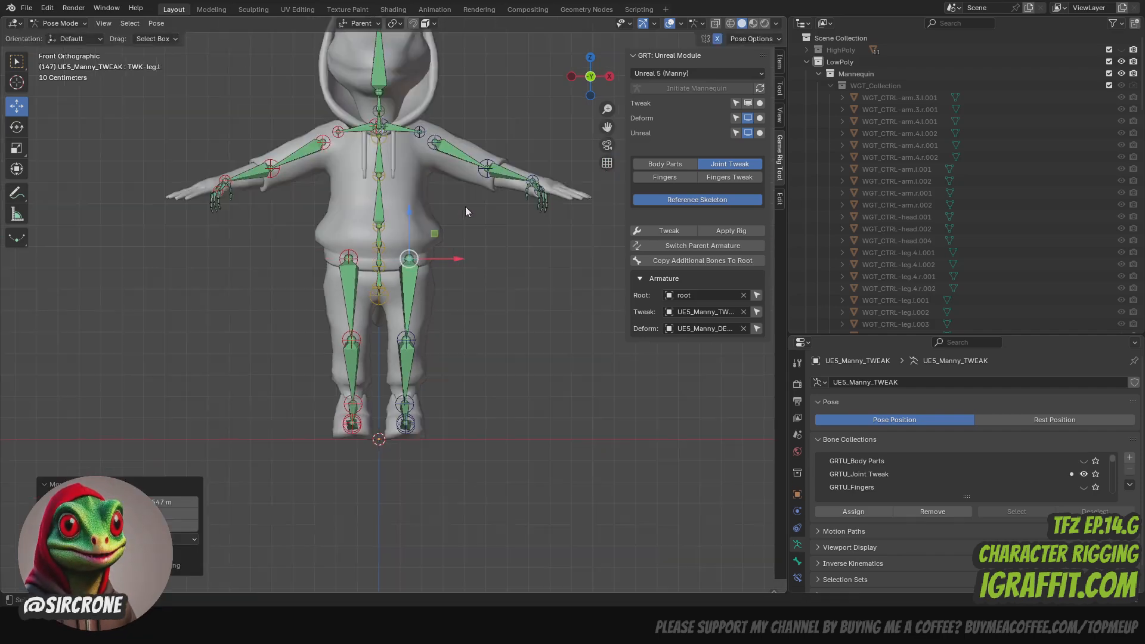
- Move the left clavicle's outer joint control (TWK-clav.l.1) to meet the upper arm, and save the file
left_click(420, 131)
scroll(420, 133, "up", 3)
middle_click_drag(421, 134, 419, 272, "shift")
left_click_drag(490, 145, 503, 146)
left_click_drag(455, 149, 468, 167)
middle_click_drag(468, 156, 442, 136)
scroll(442, 128, "down", 4)
key("ctrl+s")
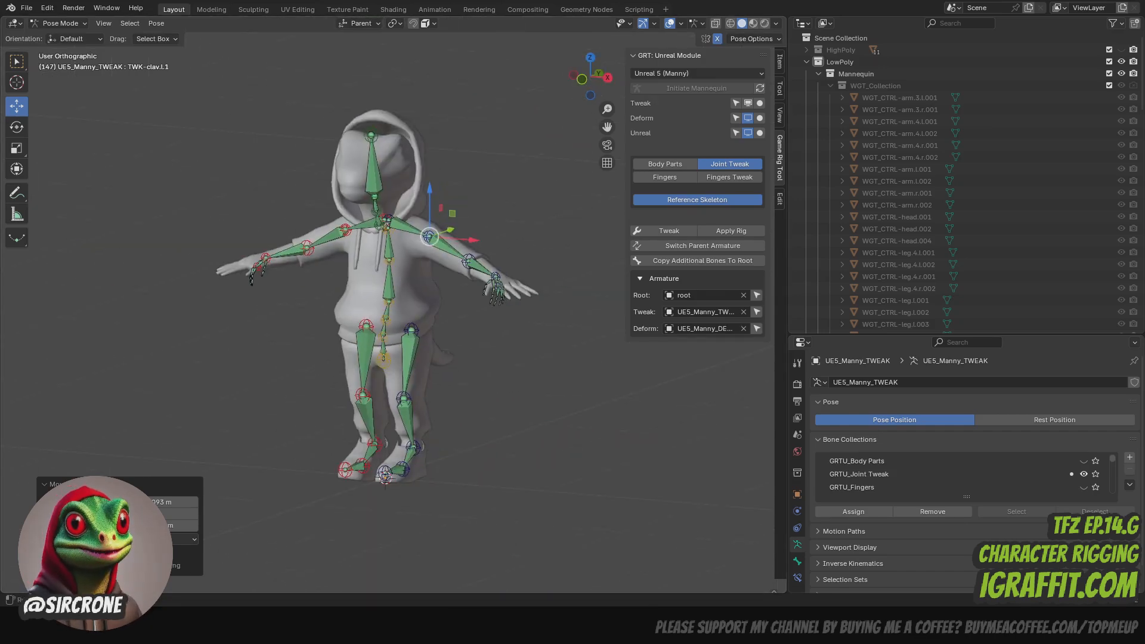
scroll(442, 128, "up", 2)
middle_click_drag(442, 128, 411, 149)
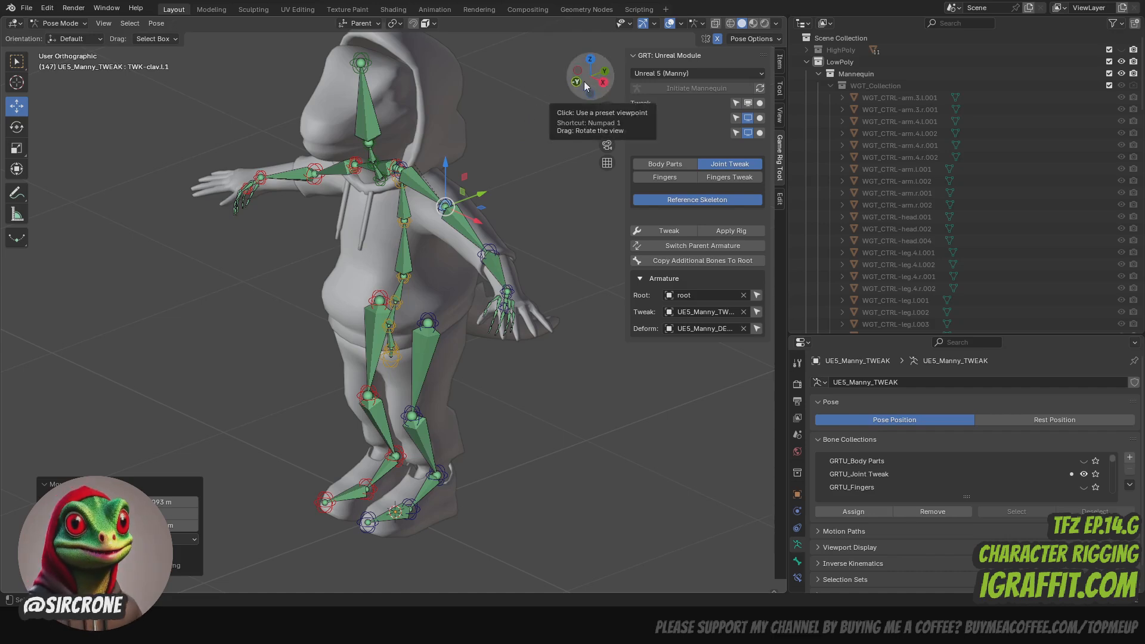
left_click_drag(588, 80, 610, 87)
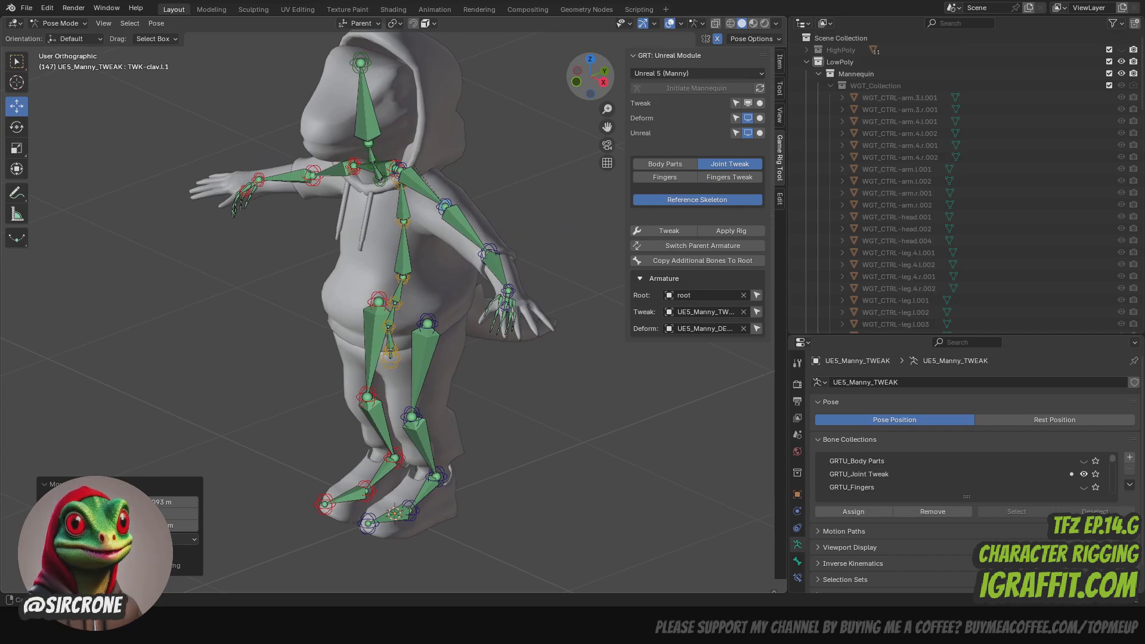
left_click_drag(611, 87, 575, 87)
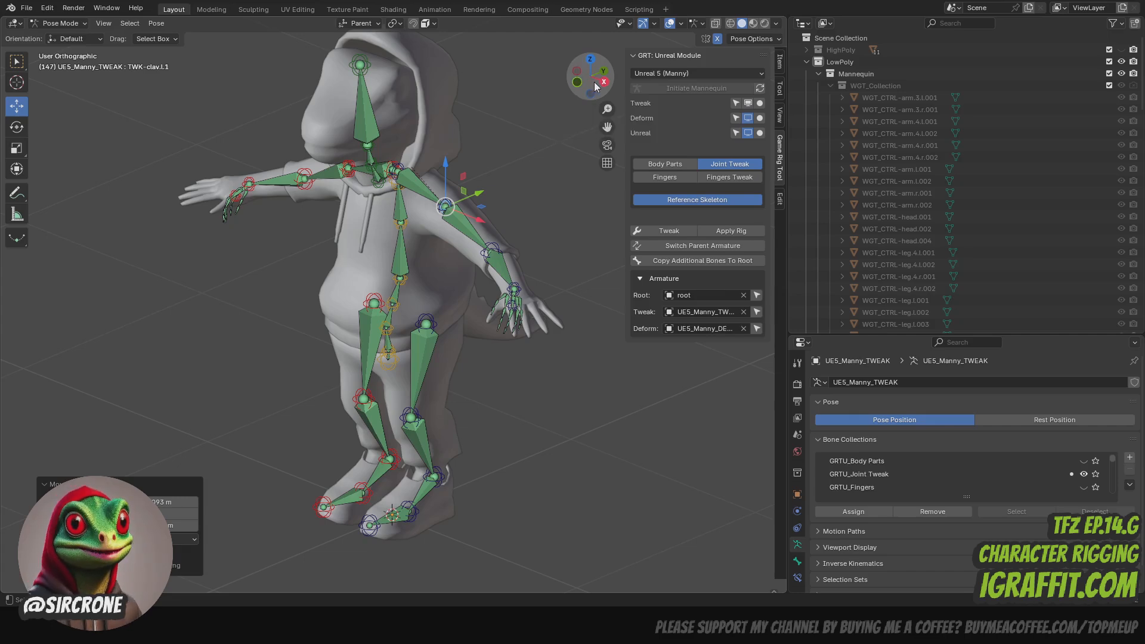
scroll(554, 150, "up", 2)
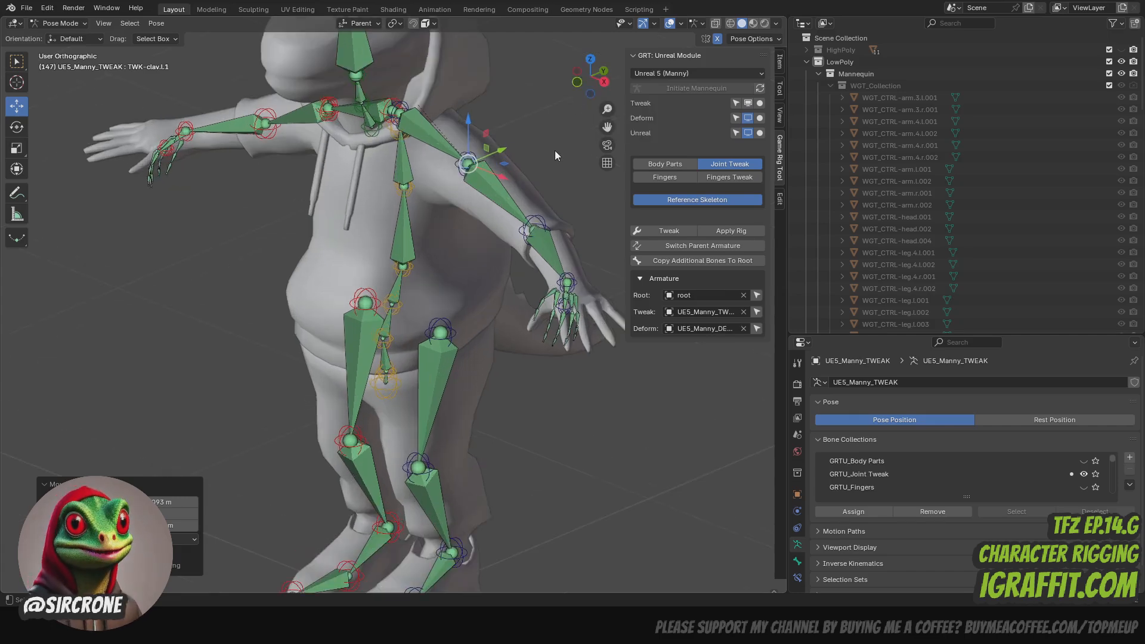
- Display the Fingers controls in addition to the Joint Tweak controls for adjusting the character's left hand
left_click_drag(608, 127, 572, 174)
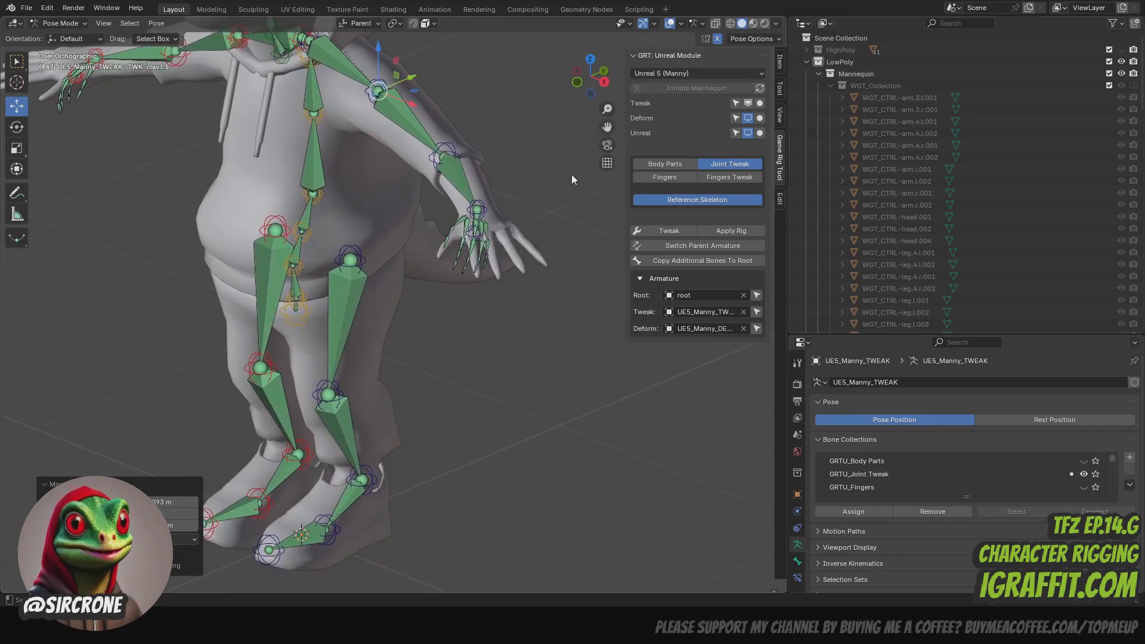
scroll(518, 149, "up", 3)
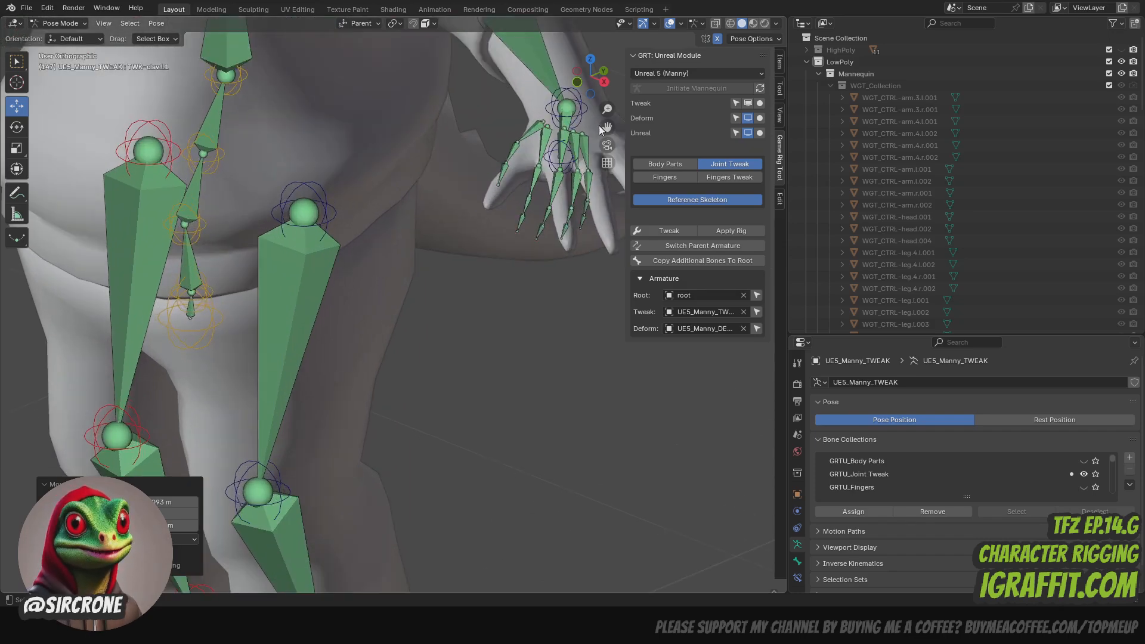
left_click_drag(602, 126, 536, 223)
scroll(524, 171, "up", 1)
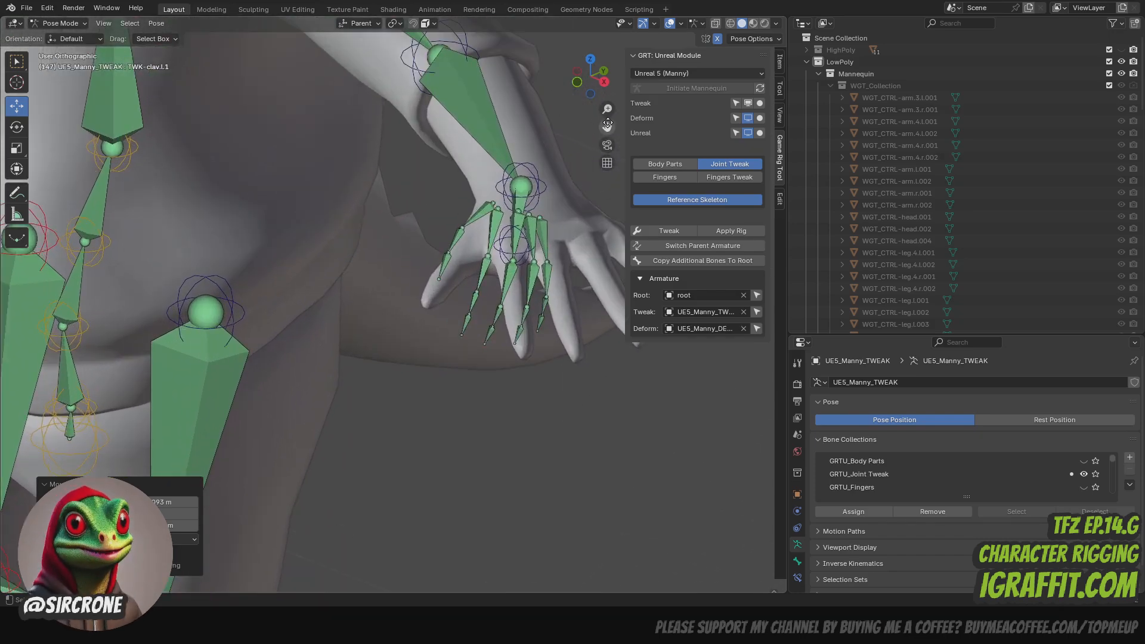
left_click_drag(608, 123, 505, 197)
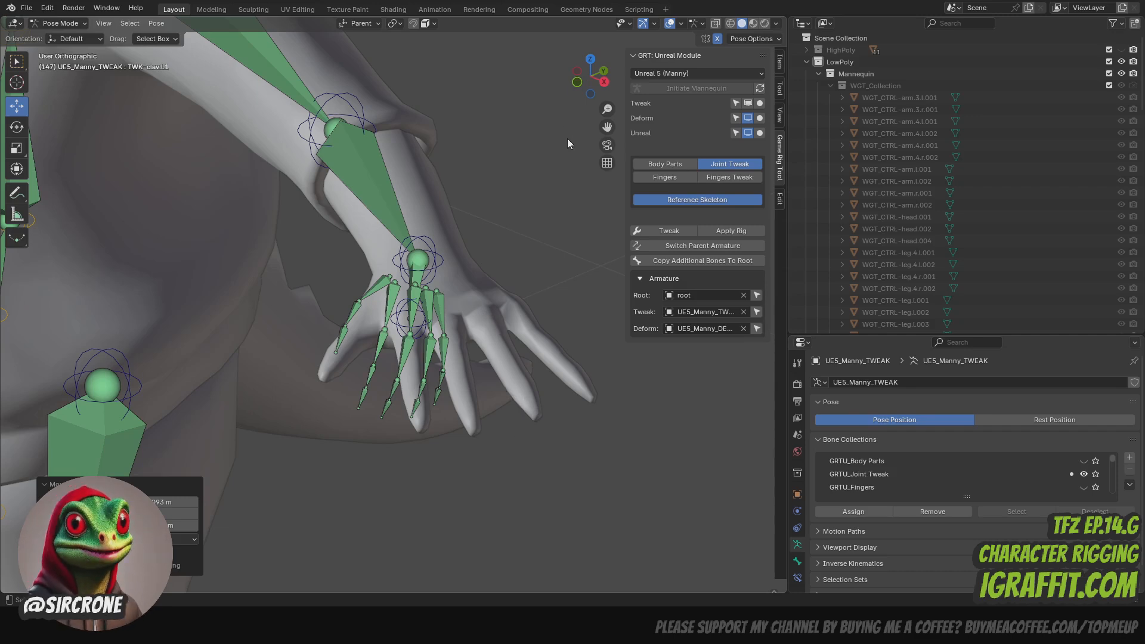
left_click(668, 179)
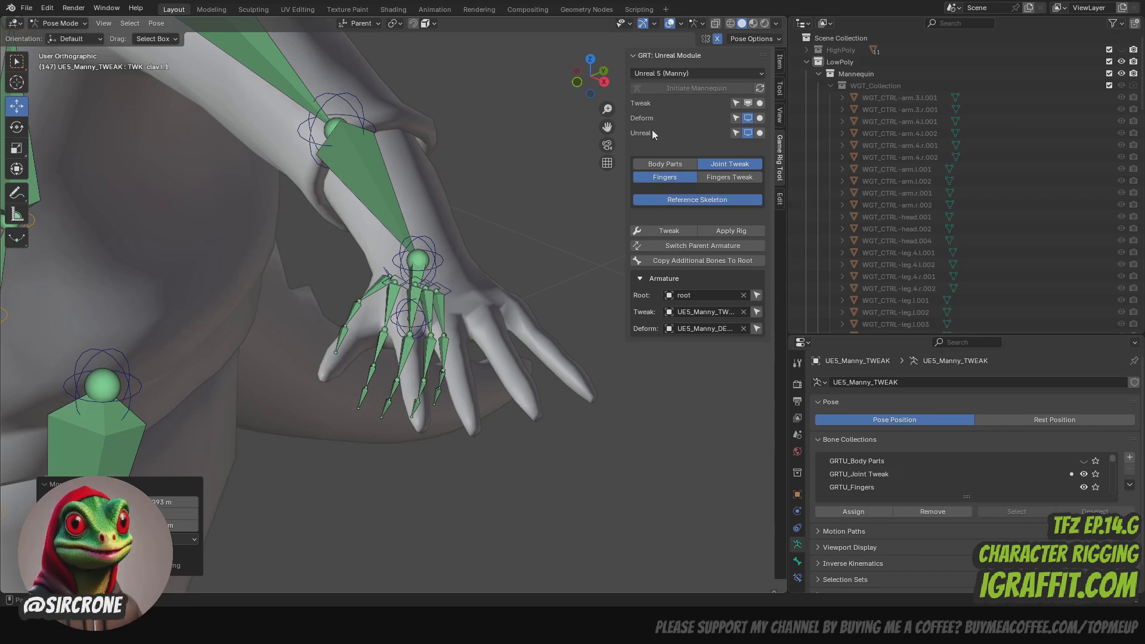
- Move the left pinky and ring finger master controls outward across the back of the hand
left_click_drag(592, 89, 632, 78)
left_click_drag(604, 130, 544, 168)
scroll(535, 247, "up", 3)
left_click_drag(609, 119, 375, 194)
left_click(399, 274)
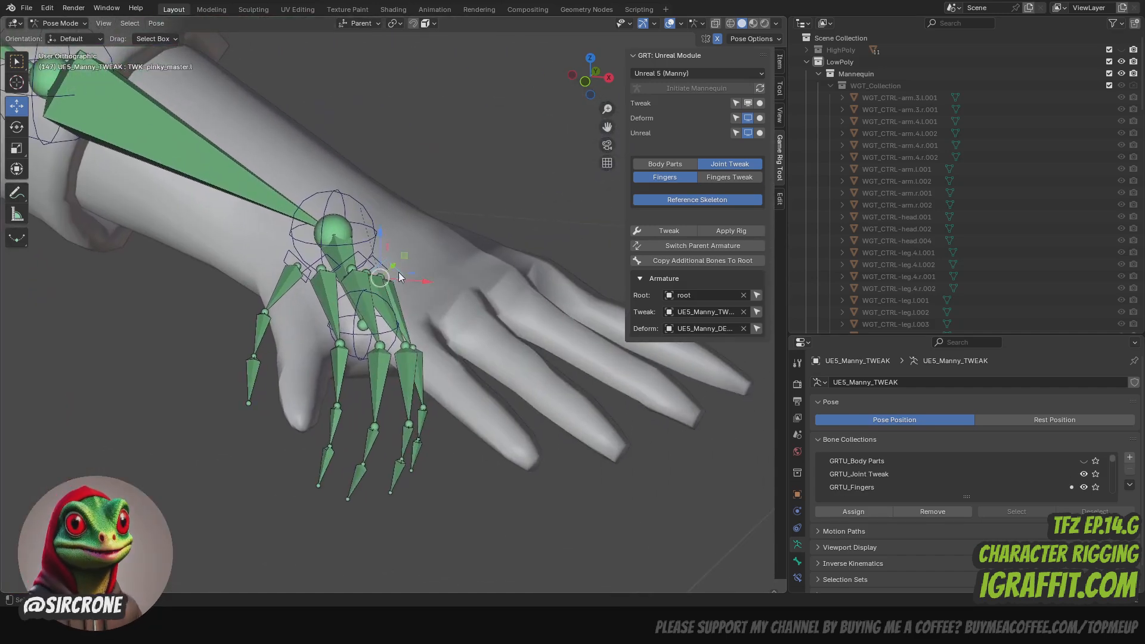
left_click_drag(395, 268, 497, 259)
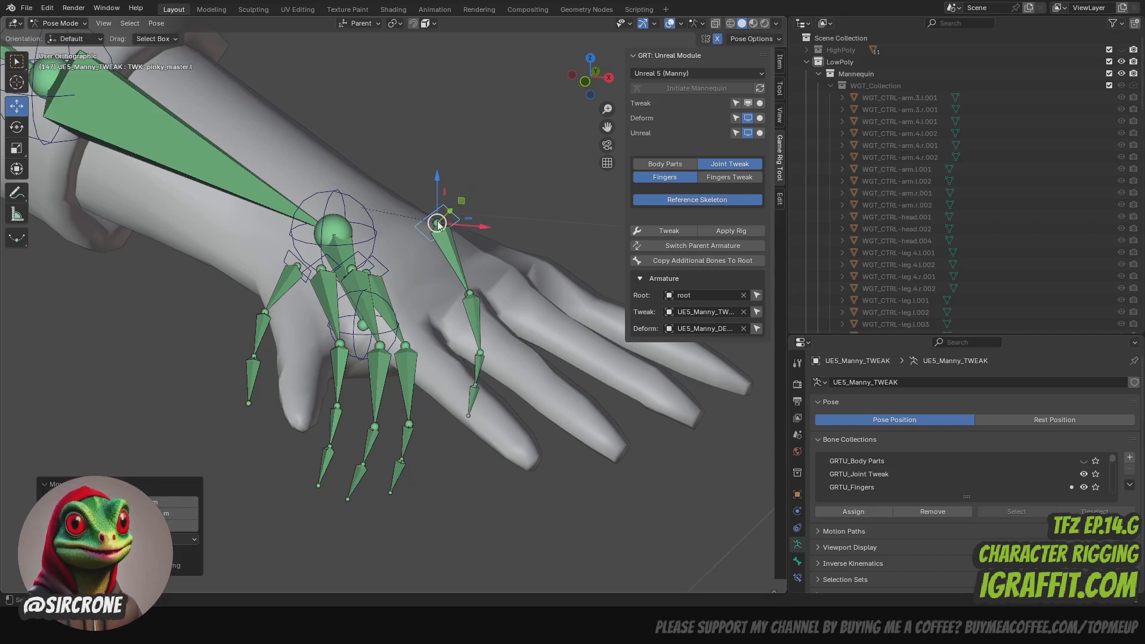
mouse_move(438, 223)
left_mouse_down()
mouse_move(468, 249)
mouse_move(429, 234)
left_mouse_up()
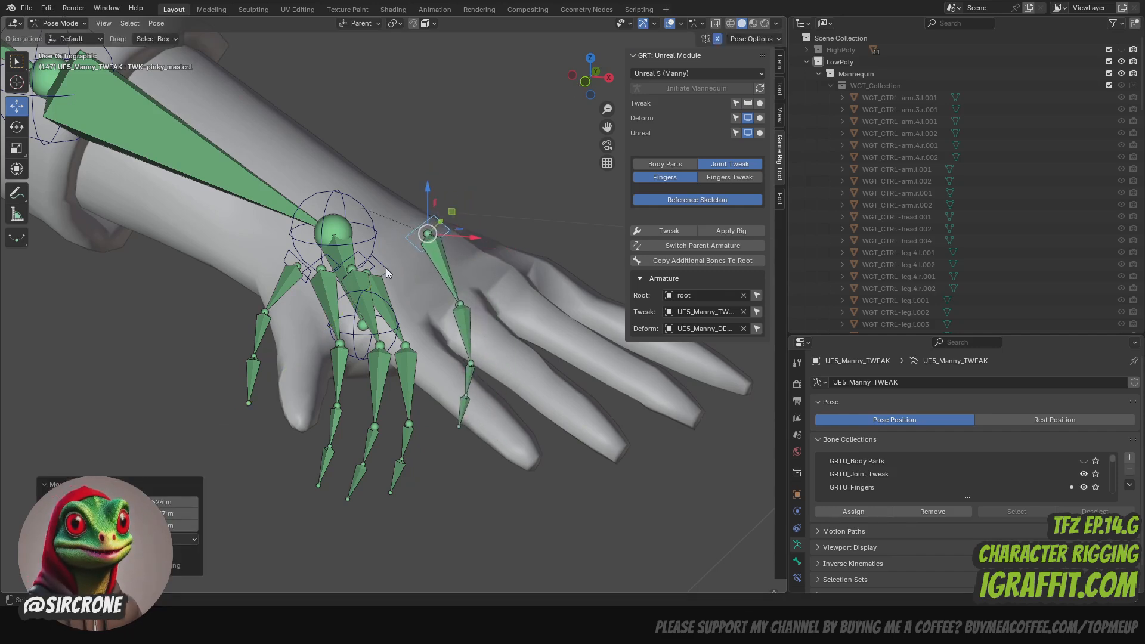
left_click(385, 268)
left_click_drag(380, 270, 403, 273)
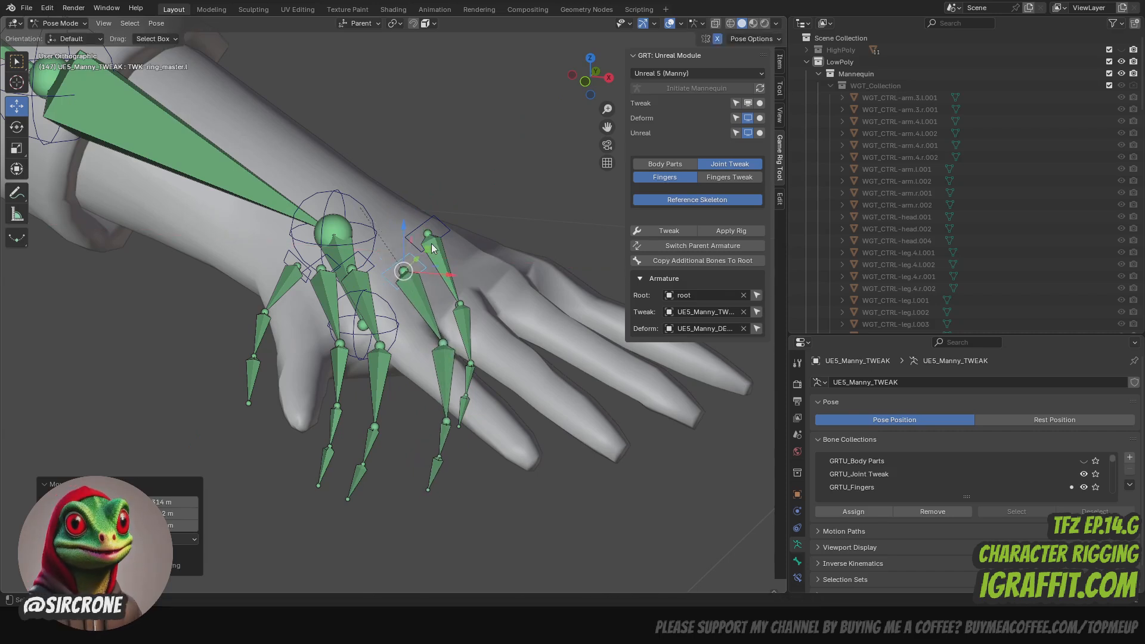
left_click(435, 226)
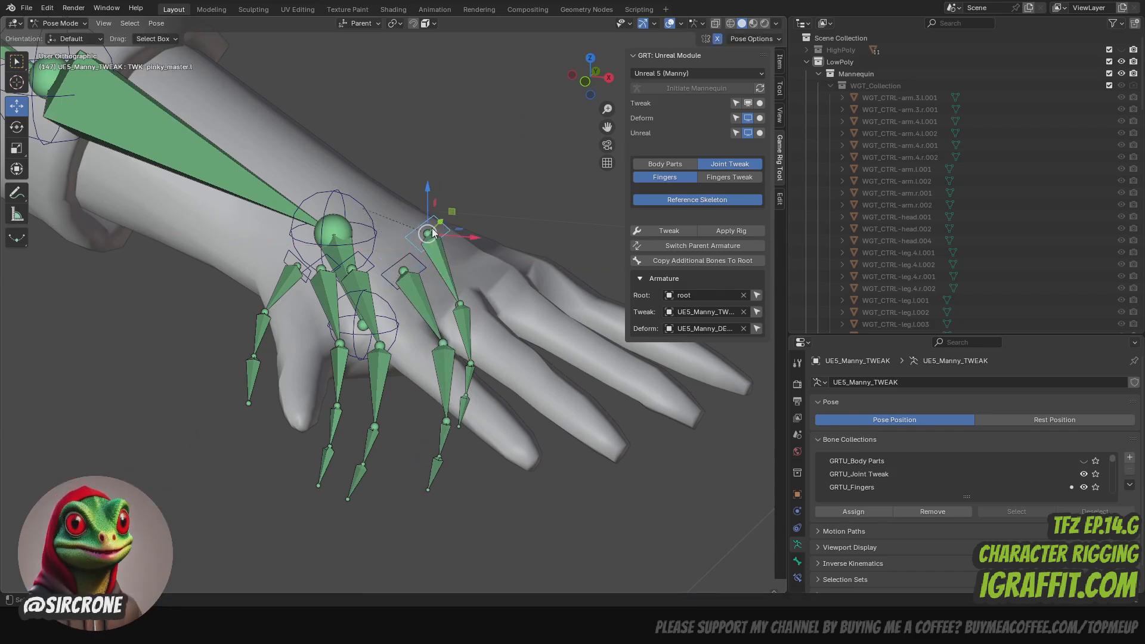
left_click_drag(434, 233, 448, 230)
left_click(410, 269)
left_click_drag(410, 269, 360, 298)
left_click(372, 267)
left_click(326, 272)
mouse_move(587, 79)
left_mouse_down()
mouse_move(448, 78)
mouse_move(581, 90)
left_mouse_up()
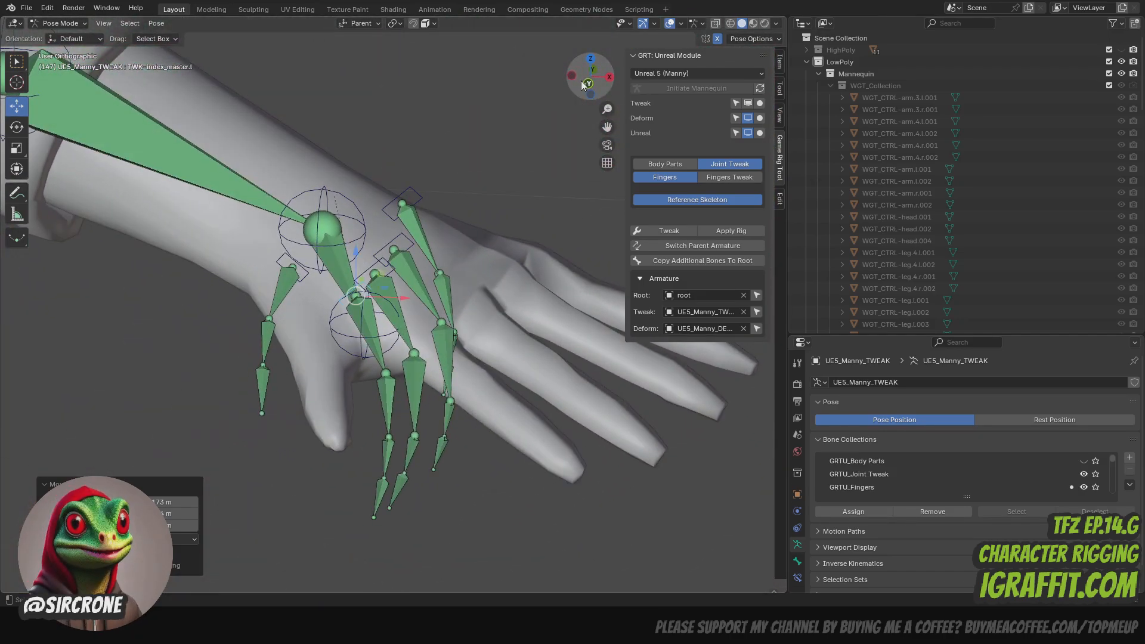
key("ctrl+z")
key("ctrl+z")
key("ctrl+z")
key("ctrl+z")
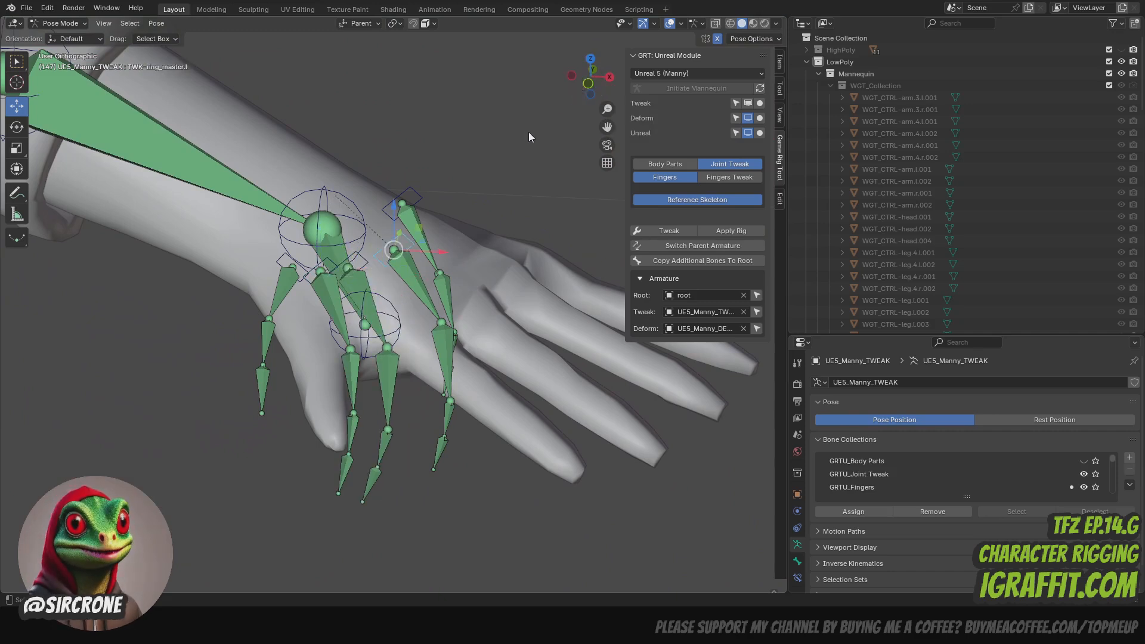
key("ctrl+z")
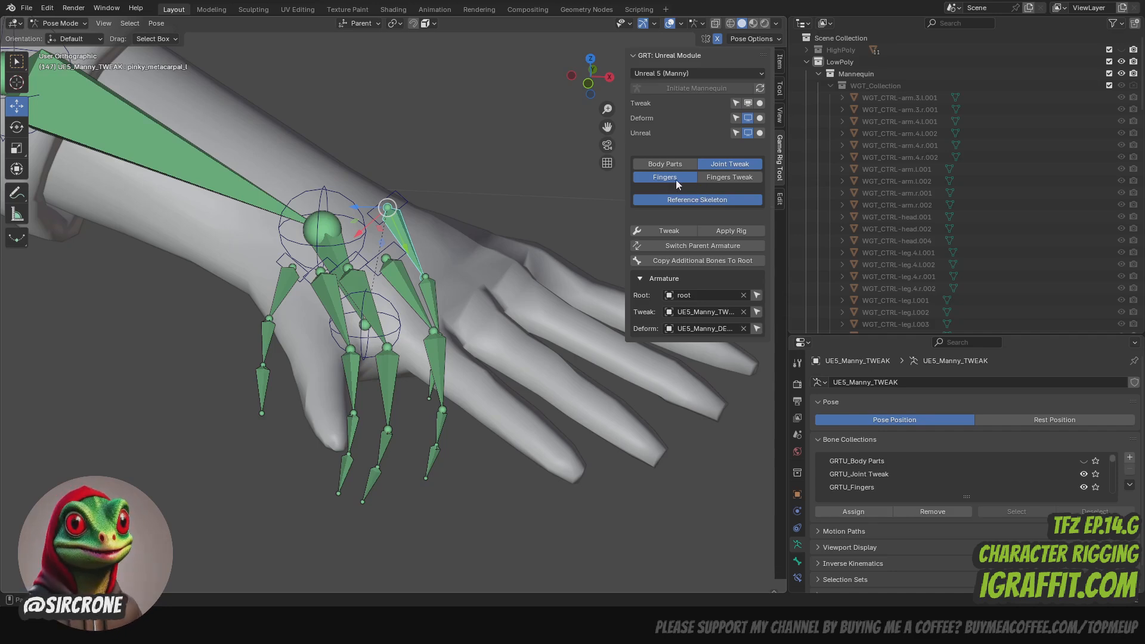
- Enable snapping during transforms and set the snap target to Vertex
left_click(414, 24)
left_click(434, 23)
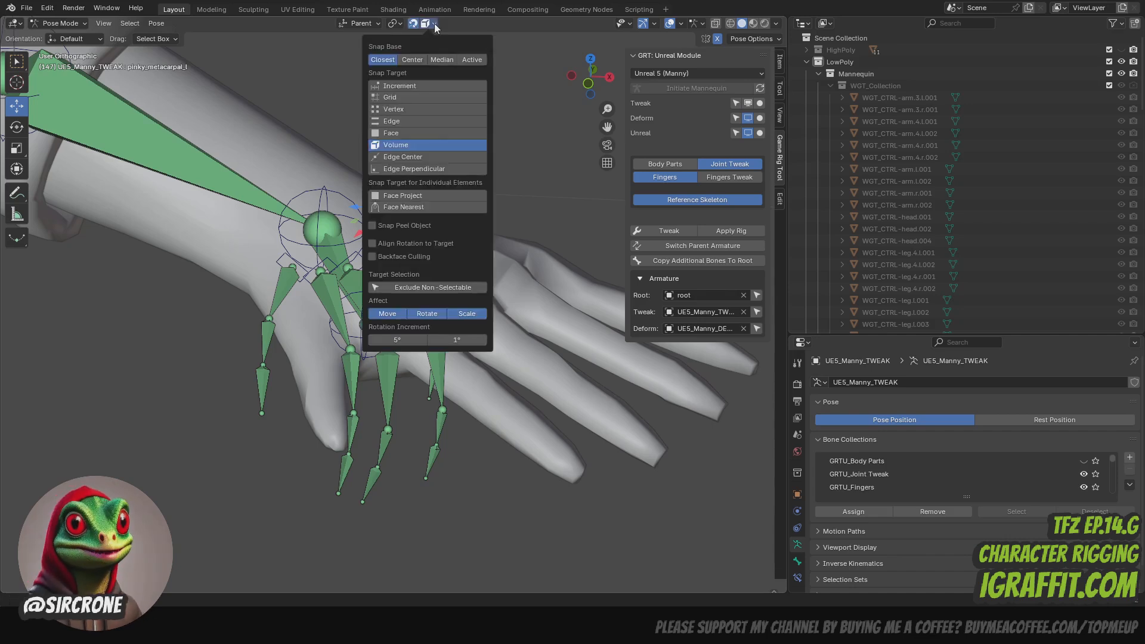
left_click(396, 109)
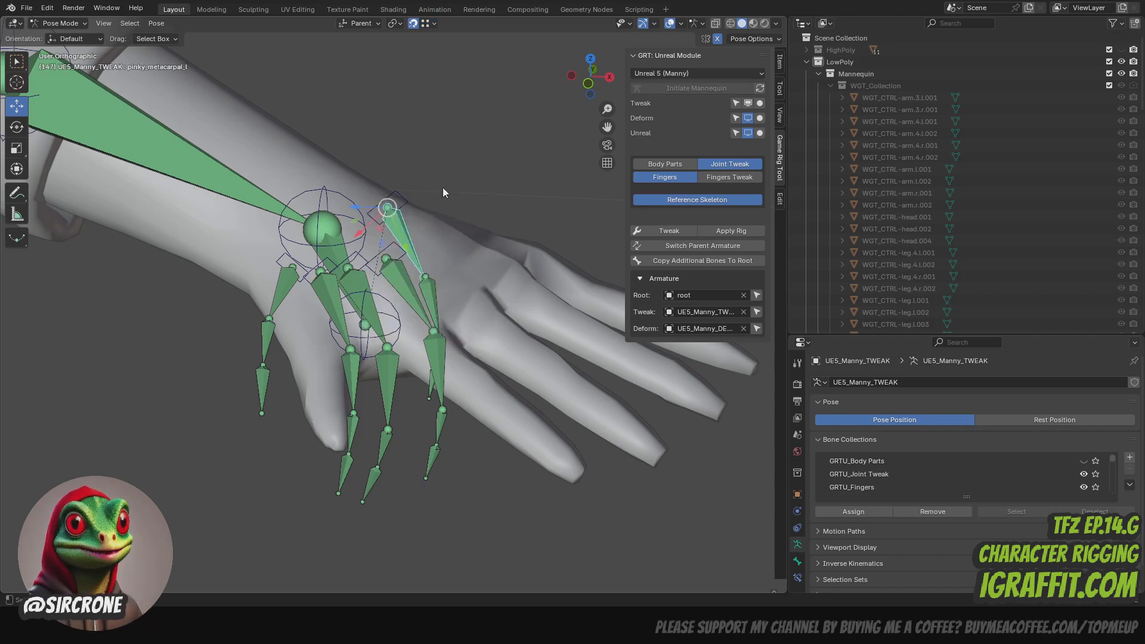
- Snap the left pinky master control (TWK-pinky_master.l) onto the back of the hand above the pinky's knuckle
left_click_drag(393, 216, 423, 224)
left_click_drag(591, 91, 534, 105)
left_click_drag(428, 230, 463, 225)
left_click_drag(574, 95, 587, 122)
left_click_drag(359, 119, 380, 102)
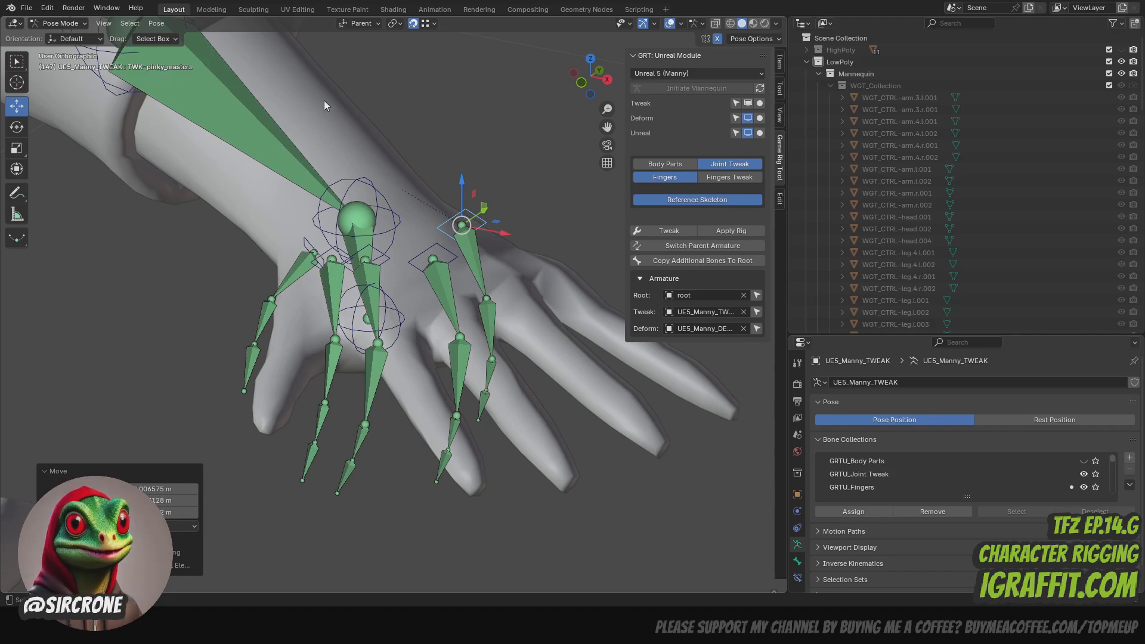
- Move the left ring master control (TWK-ring_master.l) in line with the ring finger and shift the pinky master control slightly outward
left_click_drag(593, 78, 608, 40)
left_click(418, 266)
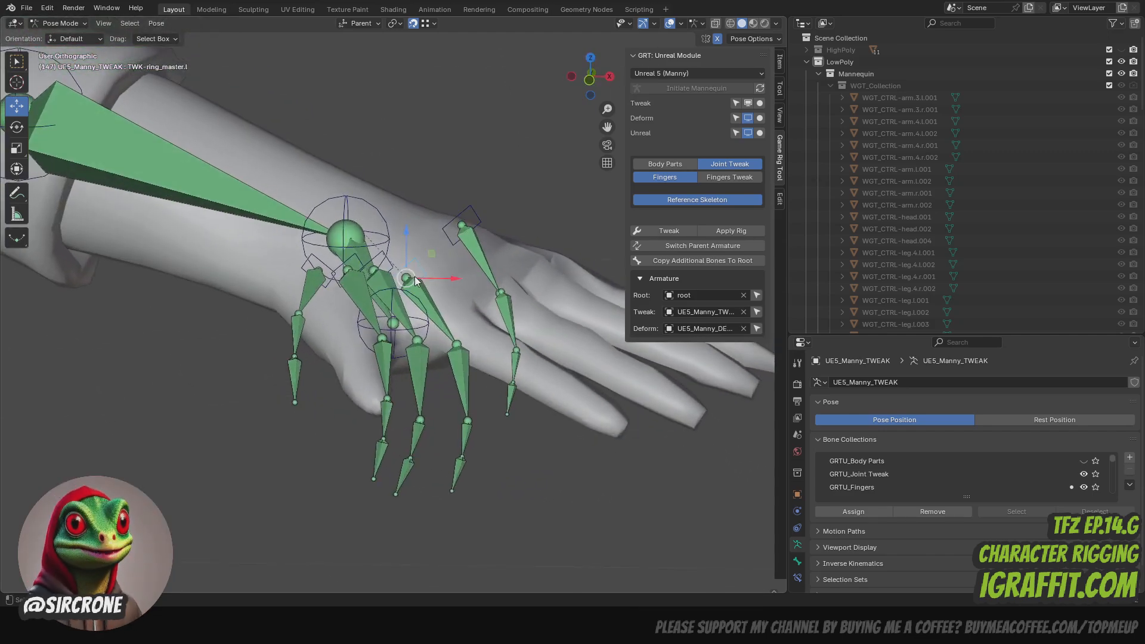
left_click_drag(406, 278, 435, 255)
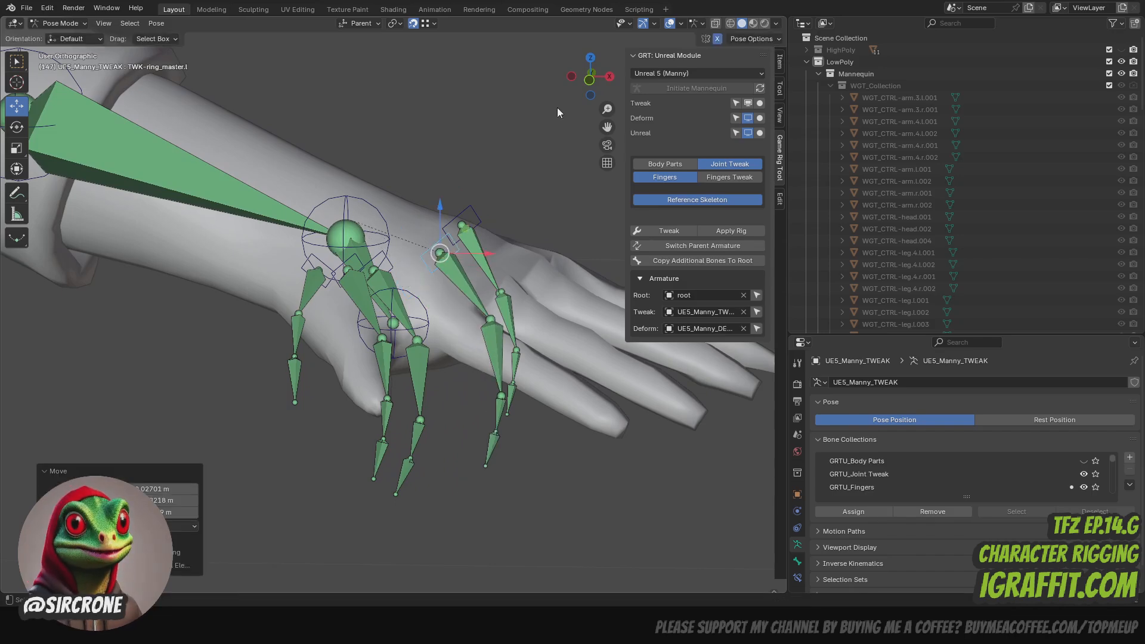
middle_click_drag(436, 255, 454, 291)
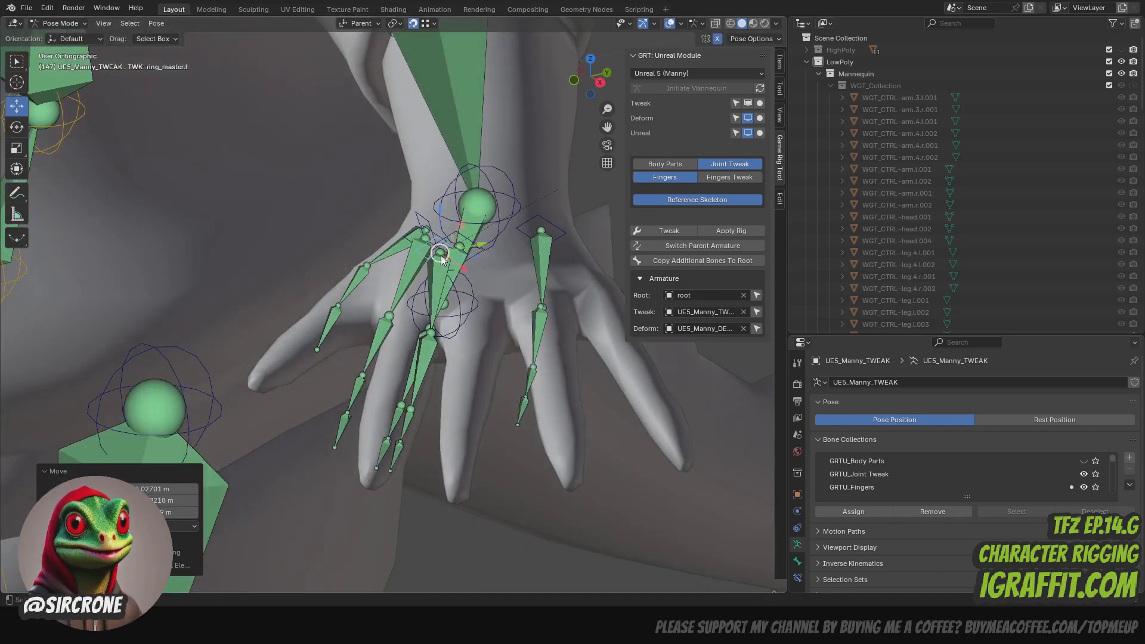
left_click_drag(441, 256, 599, 226)
left_click(542, 231)
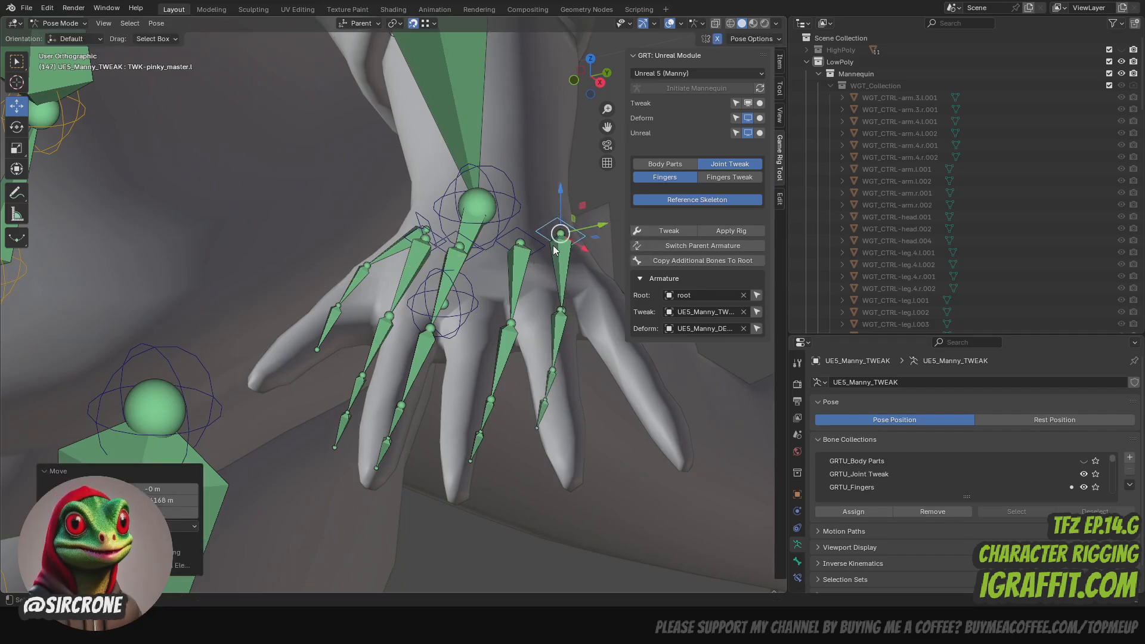
left_click(520, 244)
mouse_move(591, 77)
left_mouse_down()
mouse_move(620, 80)
mouse_move(592, 75)
left_mouse_up()
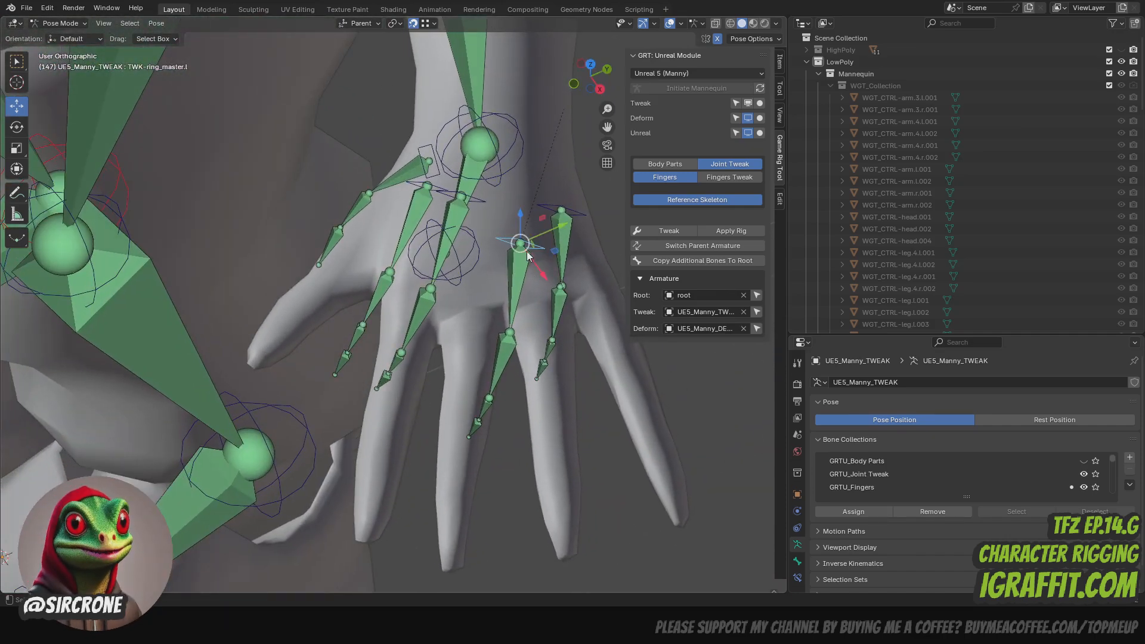
left_click_drag(522, 211, 522, 215)
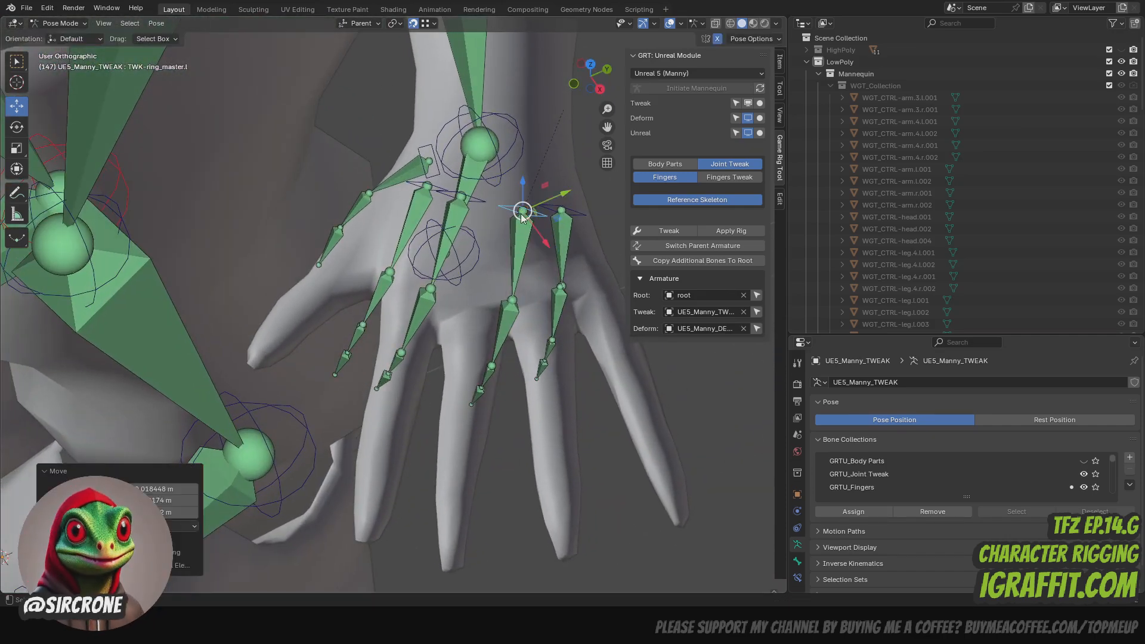
- Move the left middle and index master controls across the back of the hand, in line with their fingers
left_click(475, 202)
left_click_drag(606, 78, 632, 68)
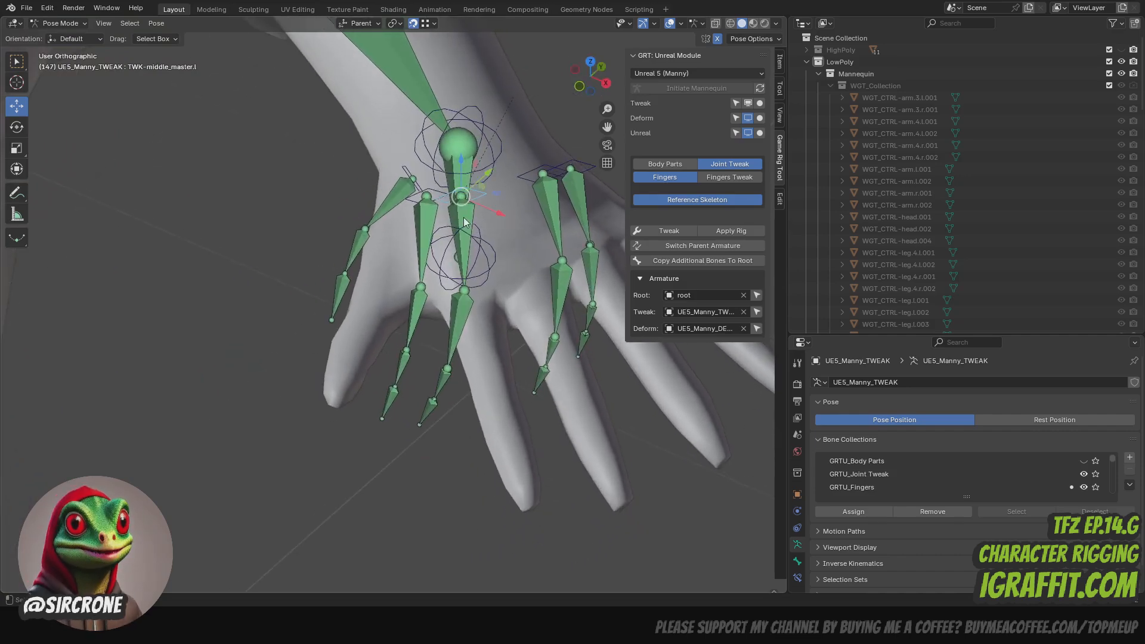
left_click_drag(462, 197, 497, 197)
left_click_drag(584, 80, 641, 80)
left_click(424, 208)
left_click_drag(417, 210, 455, 222)
left_click_drag(582, 77, 680, 54)
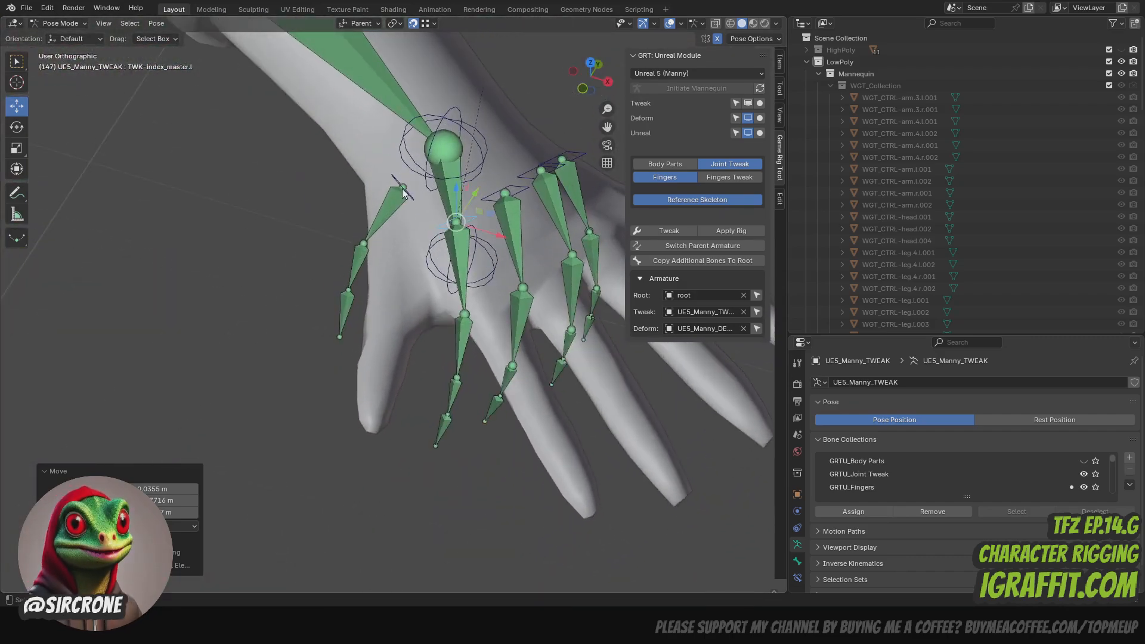
- Reposition the left thumb master control (TWK-thumb_master.l) at the base of the thumb beside the wrist
mouse_move(599, 88)
left_mouse_down()
mouse_move(543, 80)
mouse_move(566, 91)
mouse_move(682, 84)
mouse_move(641, 98)
mouse_move(568, 92)
mouse_move(615, 91)
mouse_move(582, 83)
left_mouse_up()
left_click(366, 254)
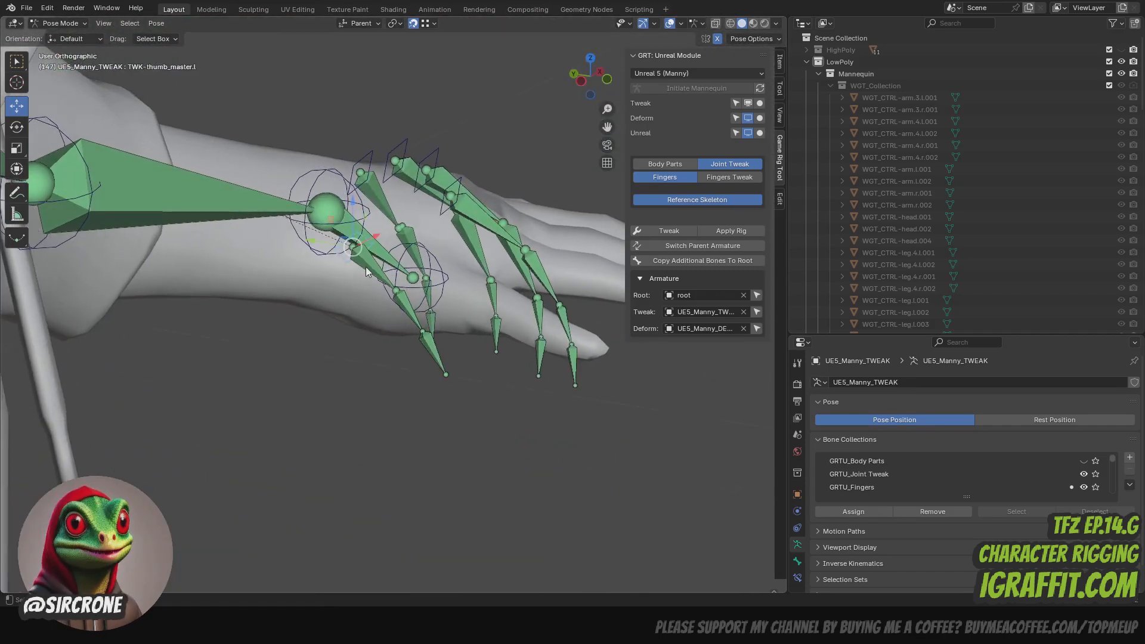
key("g")
left_click_drag(363, 249, 387, 248)
left_click_drag(602, 86, 489, 90)
key("g")
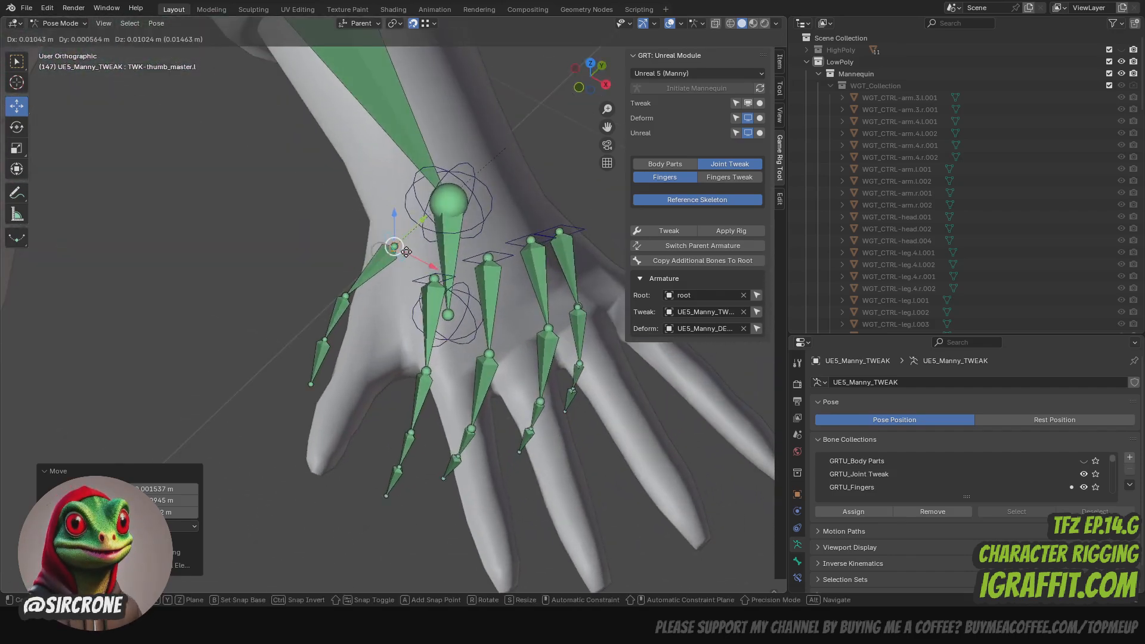
left_click(411, 250)
left_click_drag(601, 78, 618, 50)
left_click_drag(594, 78, 604, 95)
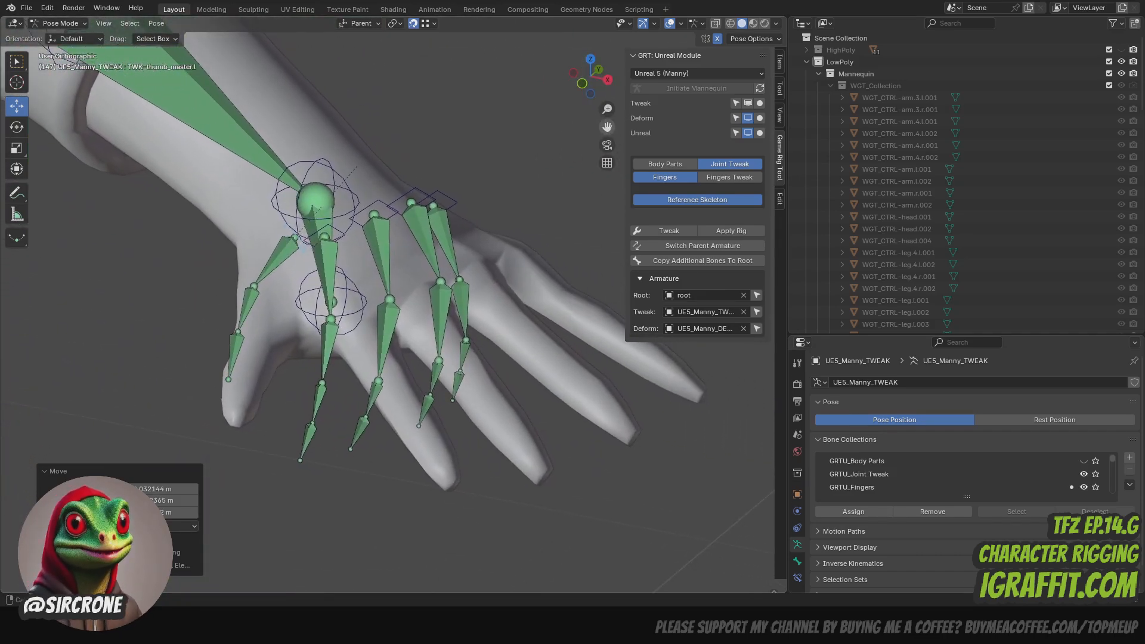
- Set the snap target back to Volume and show only the Fingers Tweak controls
left_click(435, 27)
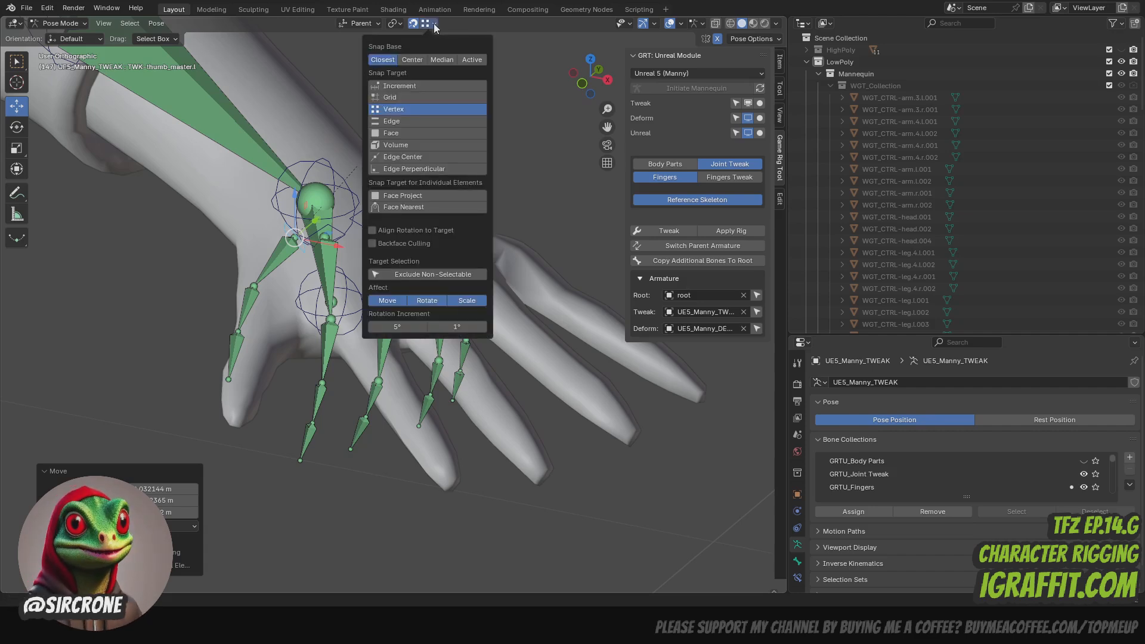
left_click(410, 146)
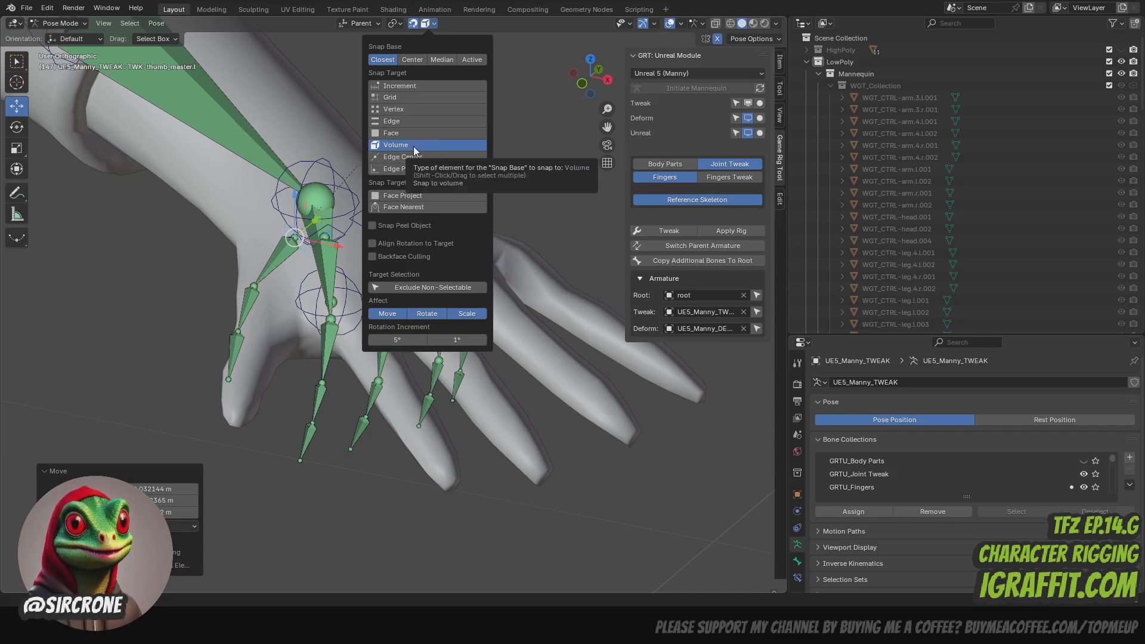
left_click(733, 179)
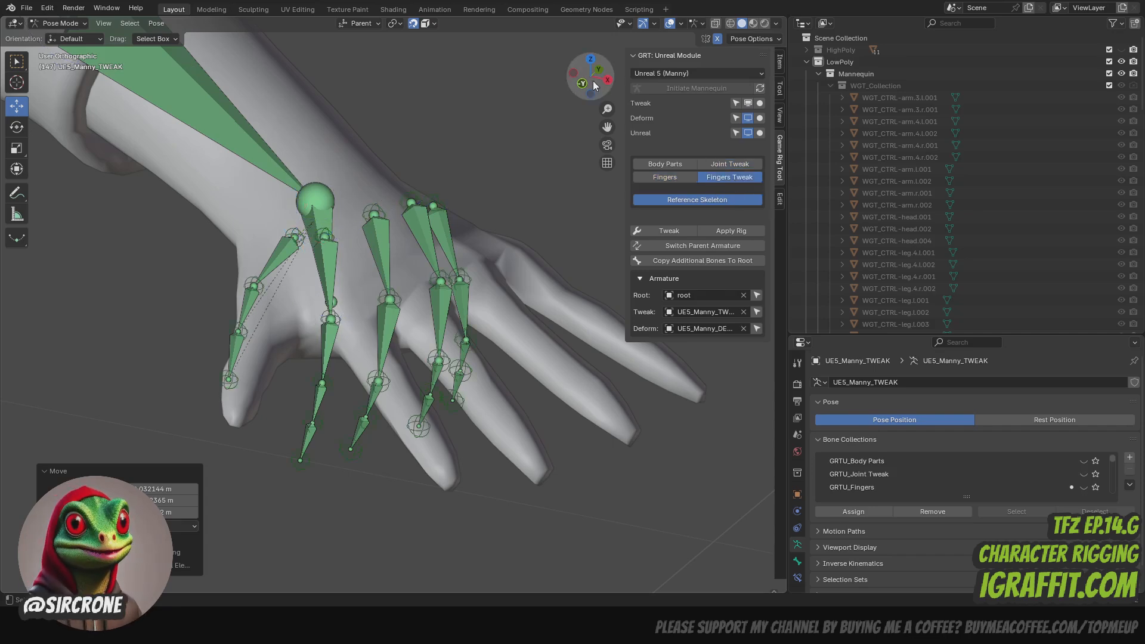
- Turn snapping off and move the left pinky and ring knuckle controls outward onto their fingers' knuckles
mouse_move(593, 82)
left_mouse_down()
mouse_move(613, 80)
mouse_move(614, 60)
mouse_move(611, 78)
left_mouse_up()
left_click_drag(607, 127, 532, 120)
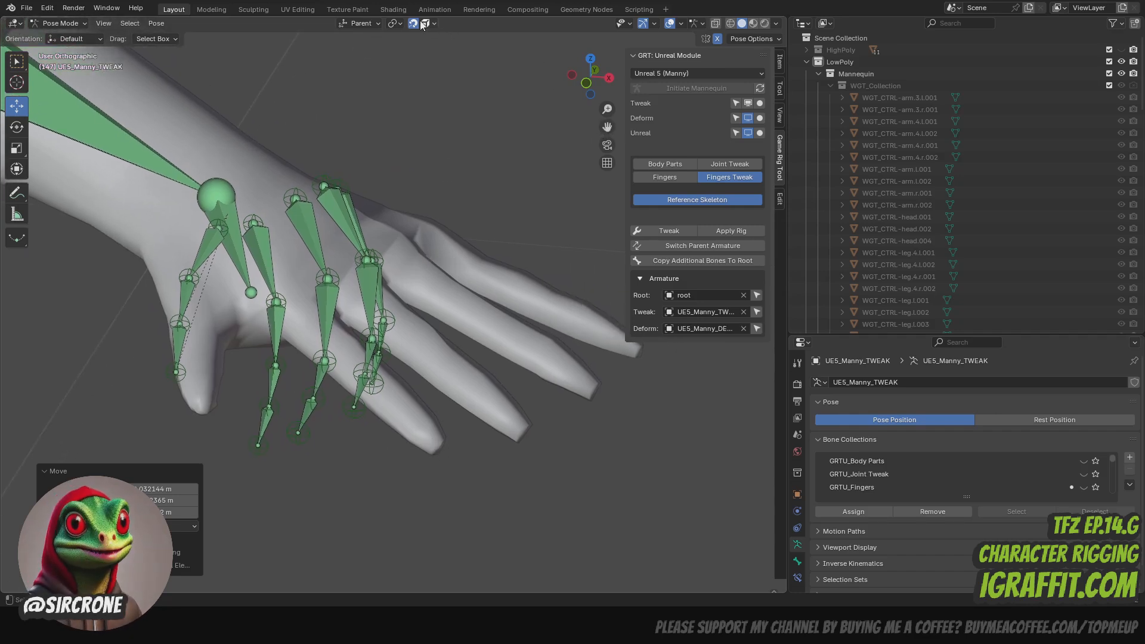
mouse_move(589, 80)
left_mouse_down()
mouse_move(516, 73)
mouse_move(508, 82)
mouse_move(584, 86)
left_mouse_up()
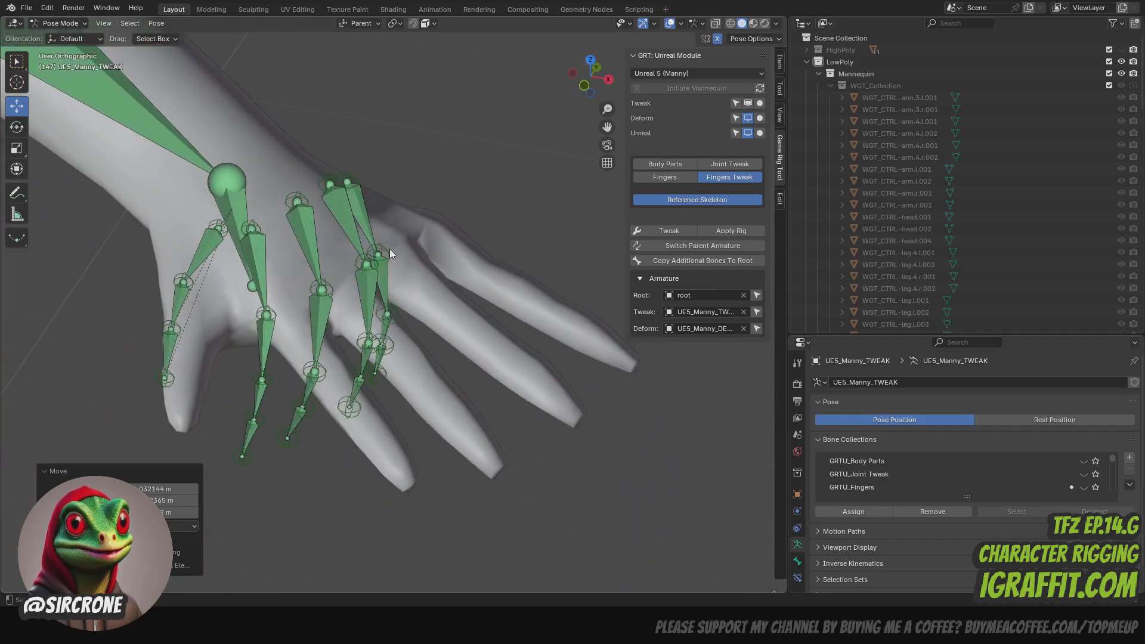
left_click_drag(385, 248, 441, 233)
left_click_drag(374, 259, 397, 255)
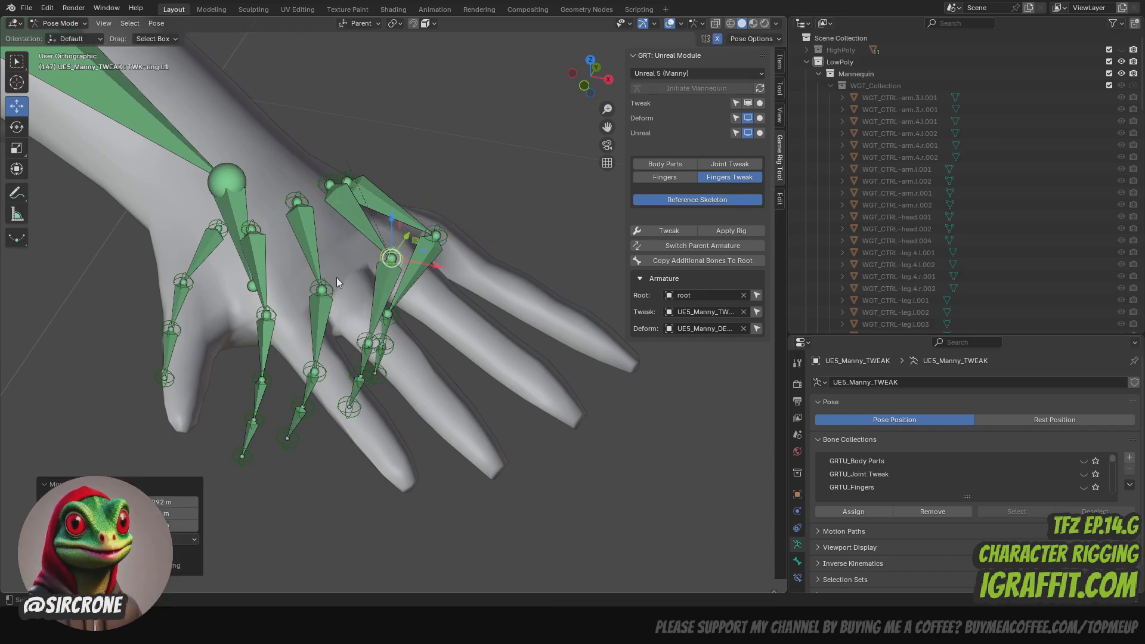
- Move the left middle and index knuckle controls outward onto the base knuckles of their fingers
left_click(323, 290)
left_click_drag(323, 290, 347, 288)
left_click(325, 288)
left_click(325, 288)
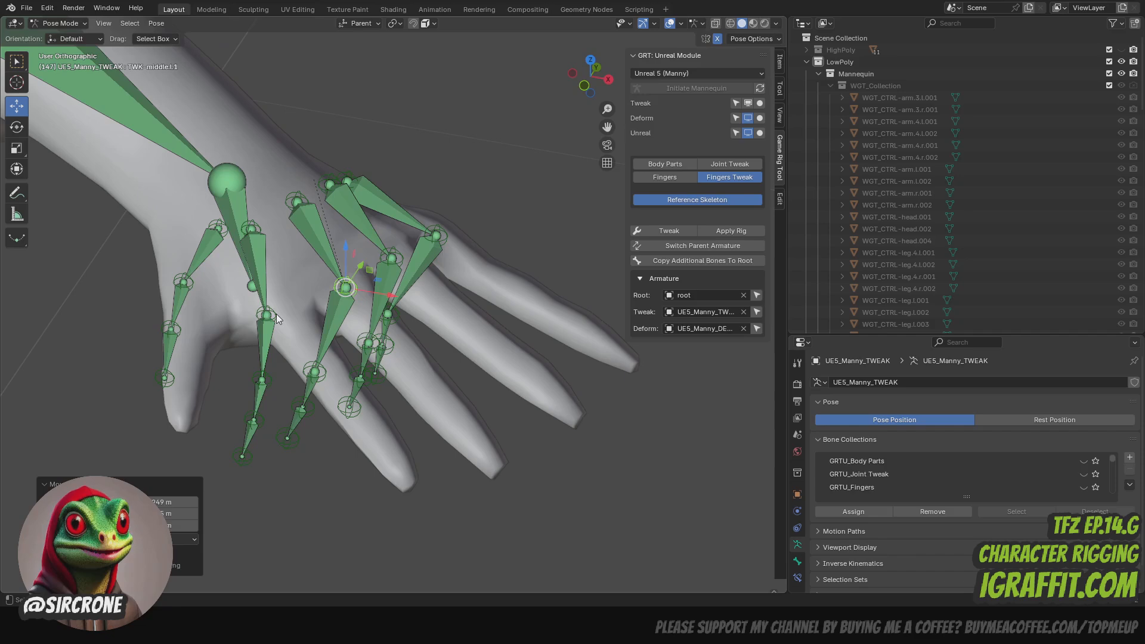
left_click(276, 314)
left_click_drag(276, 314, 307, 319)
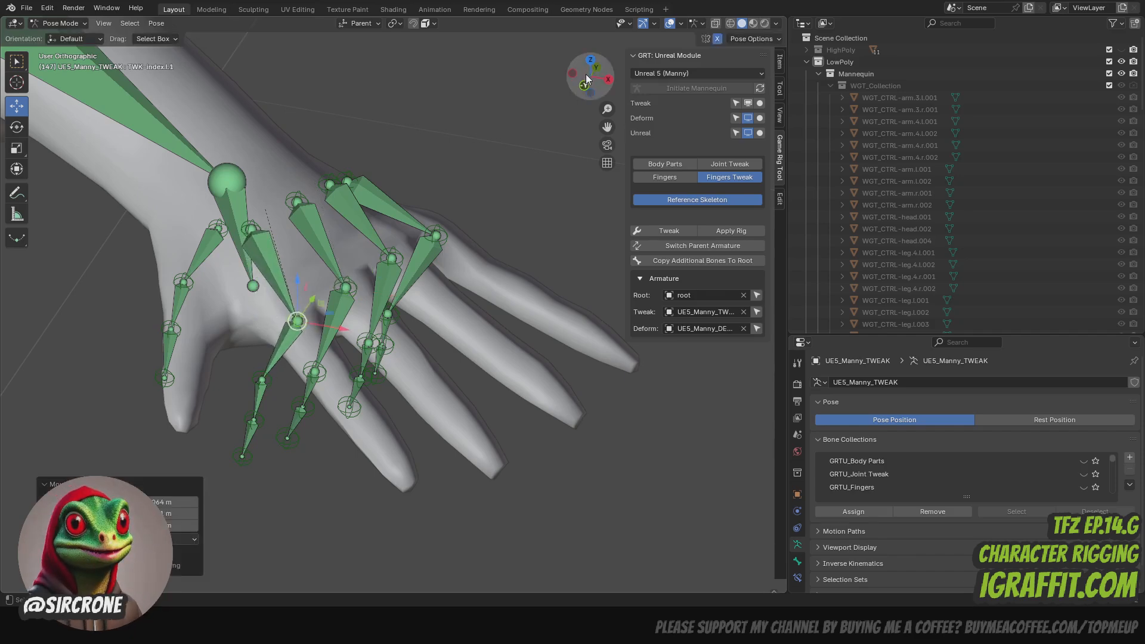
- Move the left pinky and ring second-joint controls (TWK-pinky.l.2, TWK-ring.l.2) outward onto their fingers
left_click_drag(586, 74, 642, 112)
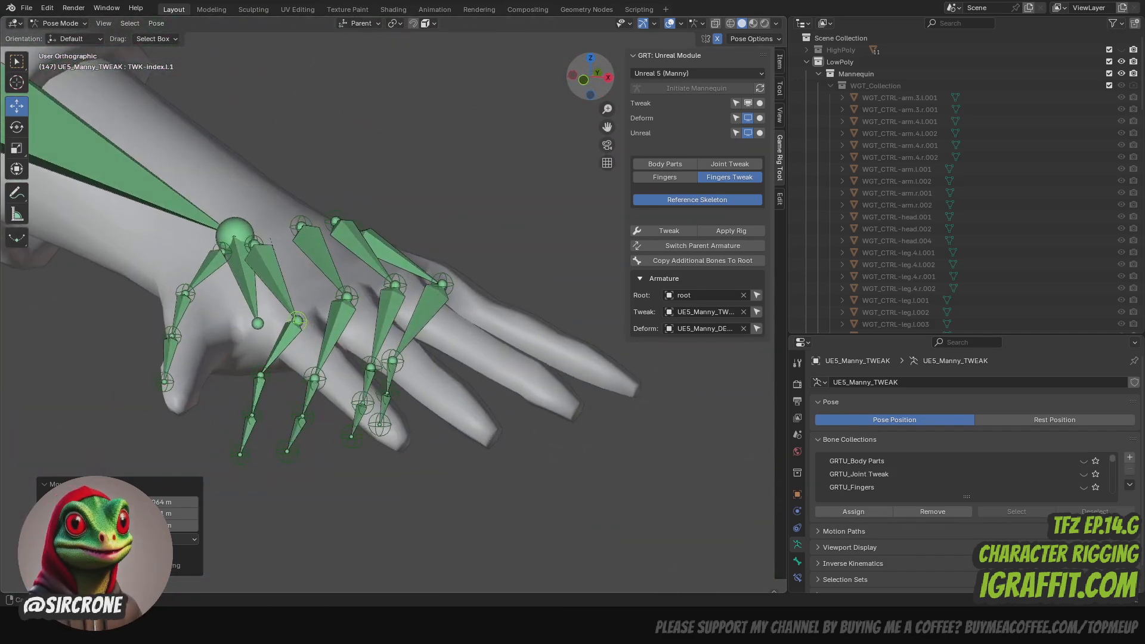
left_click_drag(541, 253, 504, 289)
left_click_drag(601, 86, 635, 53)
left_click_drag(407, 357, 541, 320)
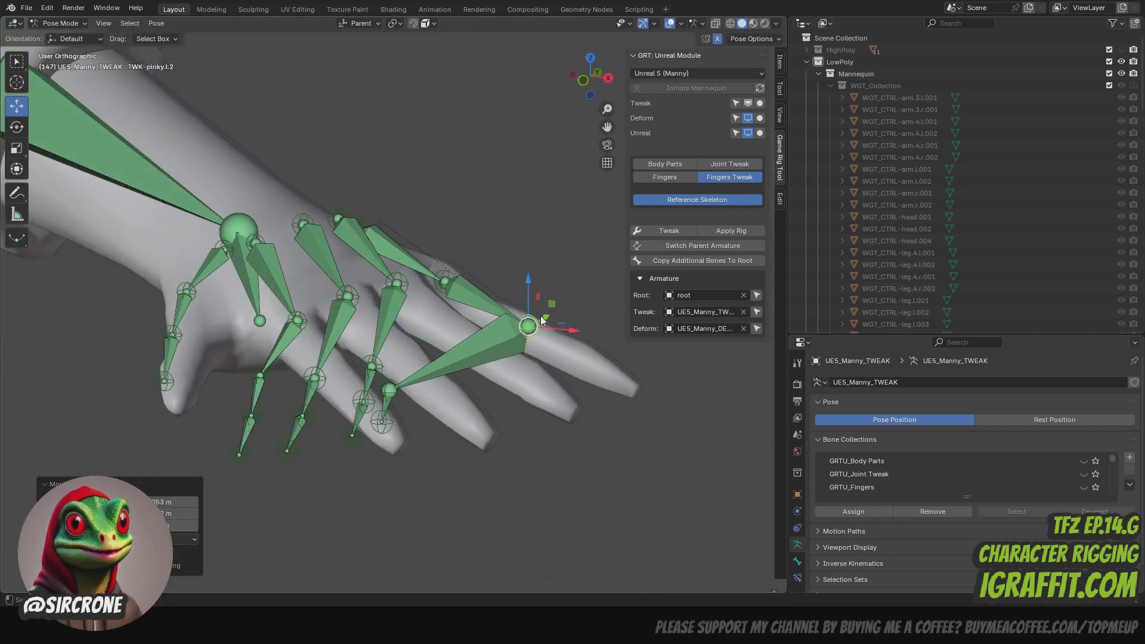
left_click_drag(380, 368, 464, 335)
- Move the left middle and index second-joint controls (TWK-middle.l.2, TWK-index.l.2) outward along their fingers
left_click(321, 376)
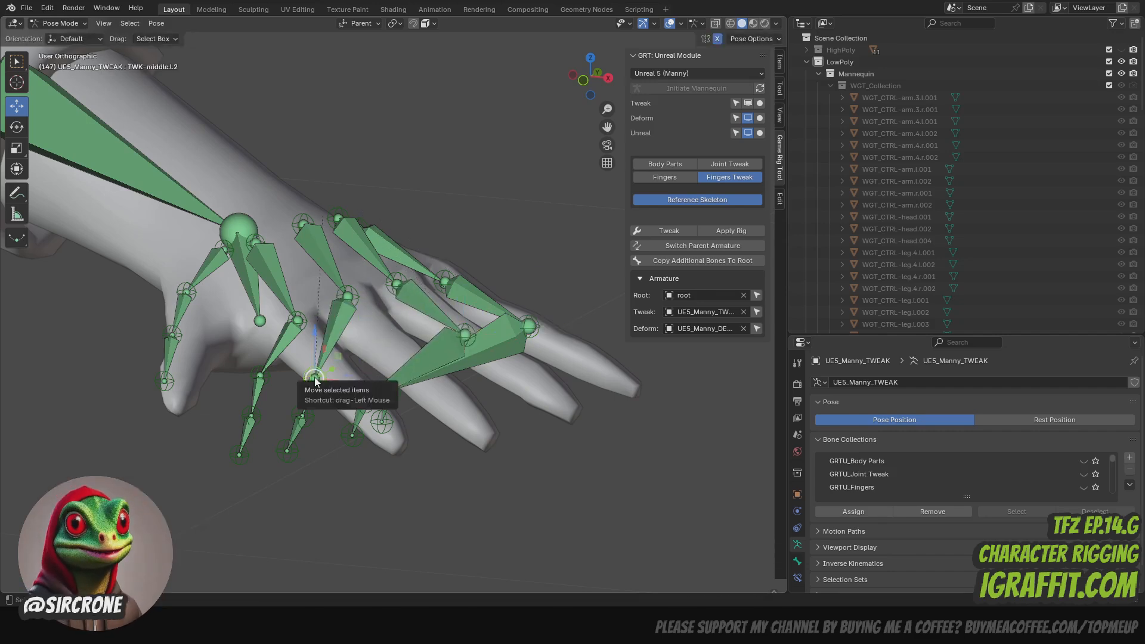
left_click_drag(320, 376, 416, 364)
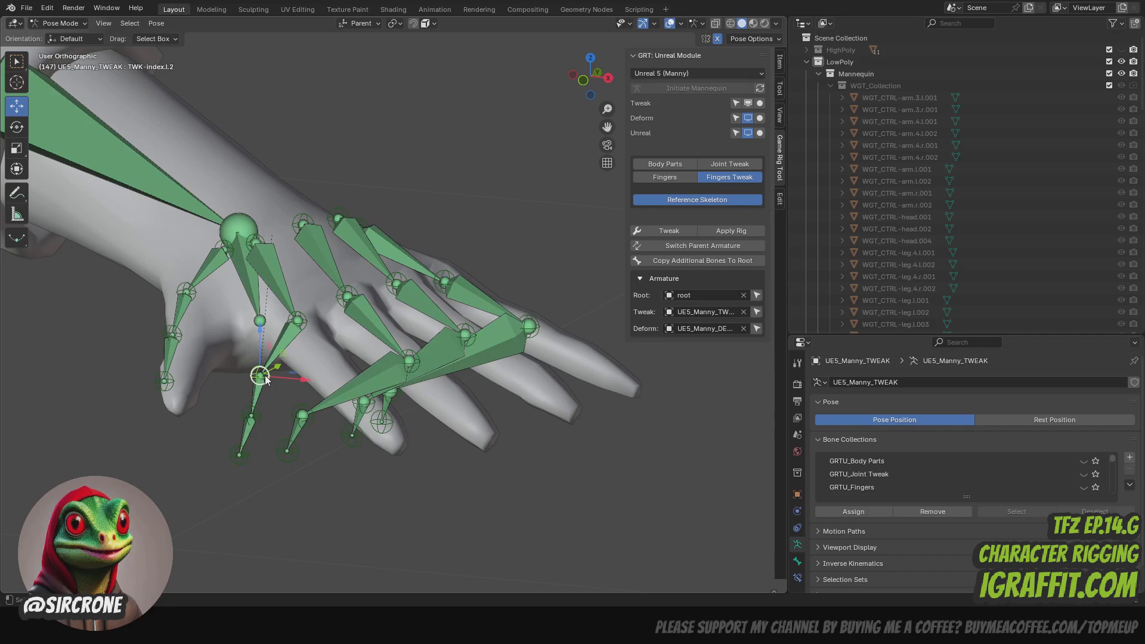
left_click(265, 376)
left_click(261, 378)
left_click_drag(261, 378, 332, 360)
left_click(264, 381)
left_click(266, 375)
left_click_drag(592, 88, 391, 374)
left_click(407, 383)
left_click_drag(598, 88, 688, 76)
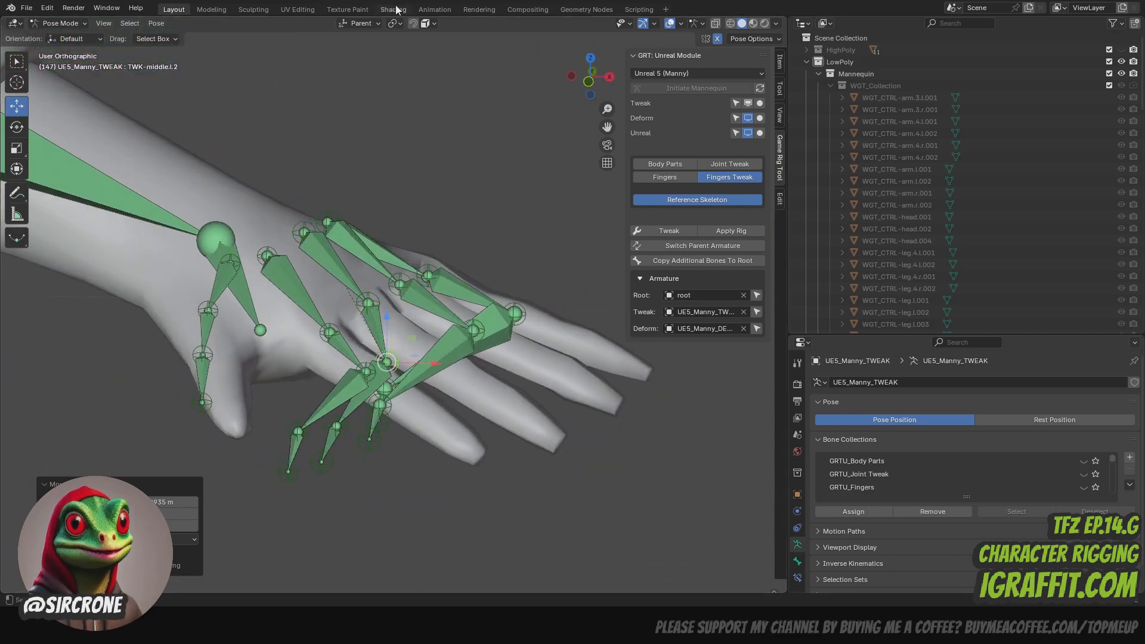
- Turn snapping on with Volume as the target and snap the left pinky and ring knuckle controls inside the hand mesh
left_click(429, 25)
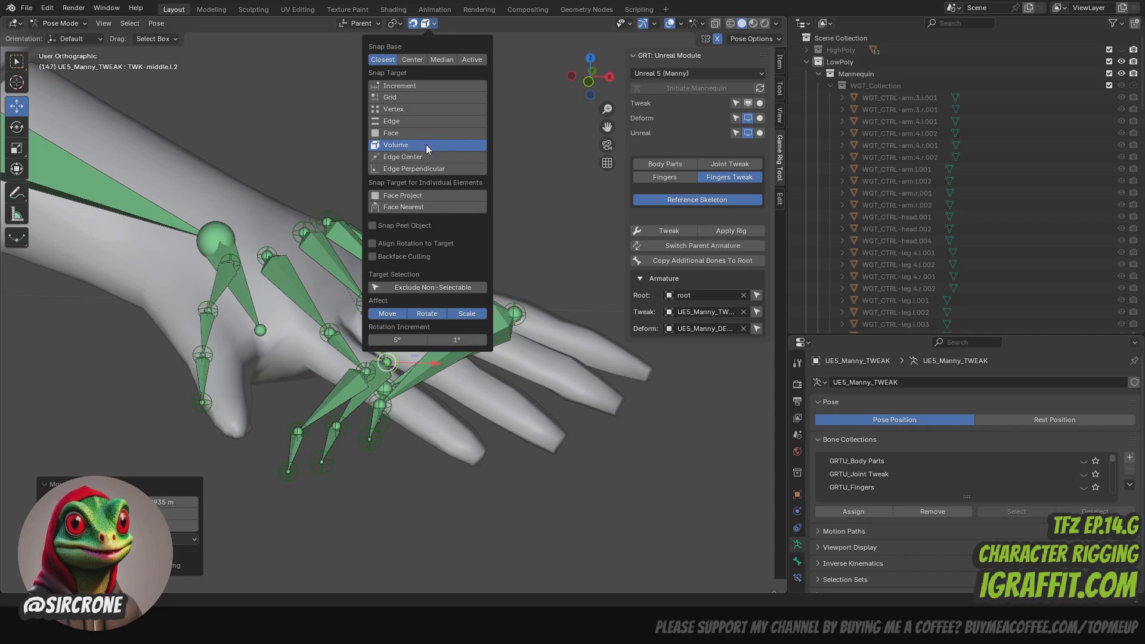
left_click_drag(601, 86, 586, 97)
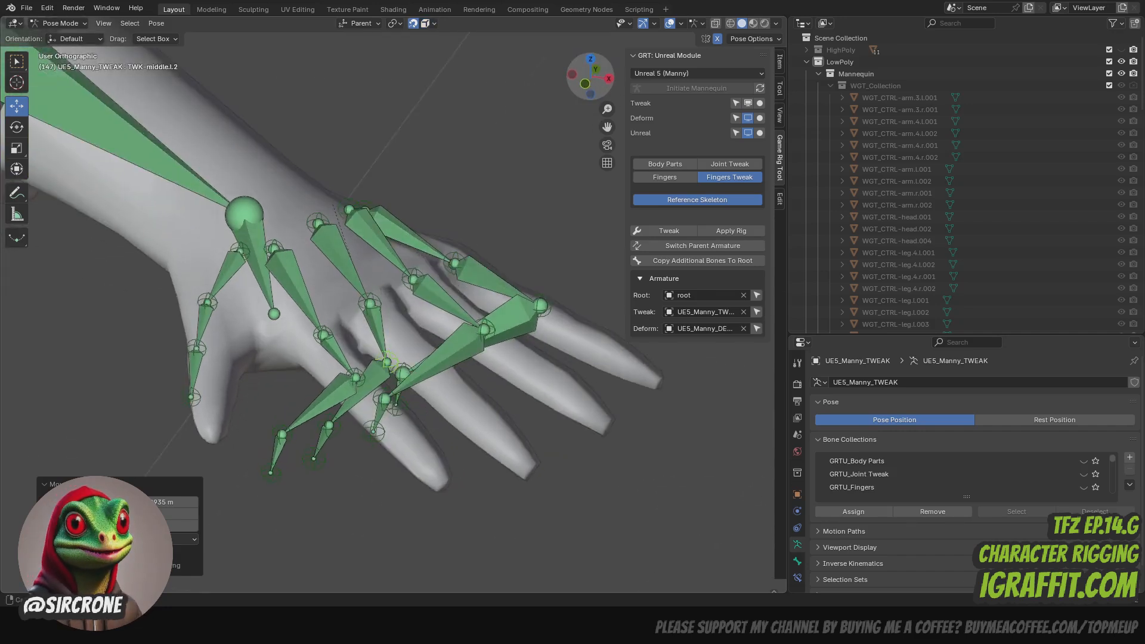
left_click(458, 257)
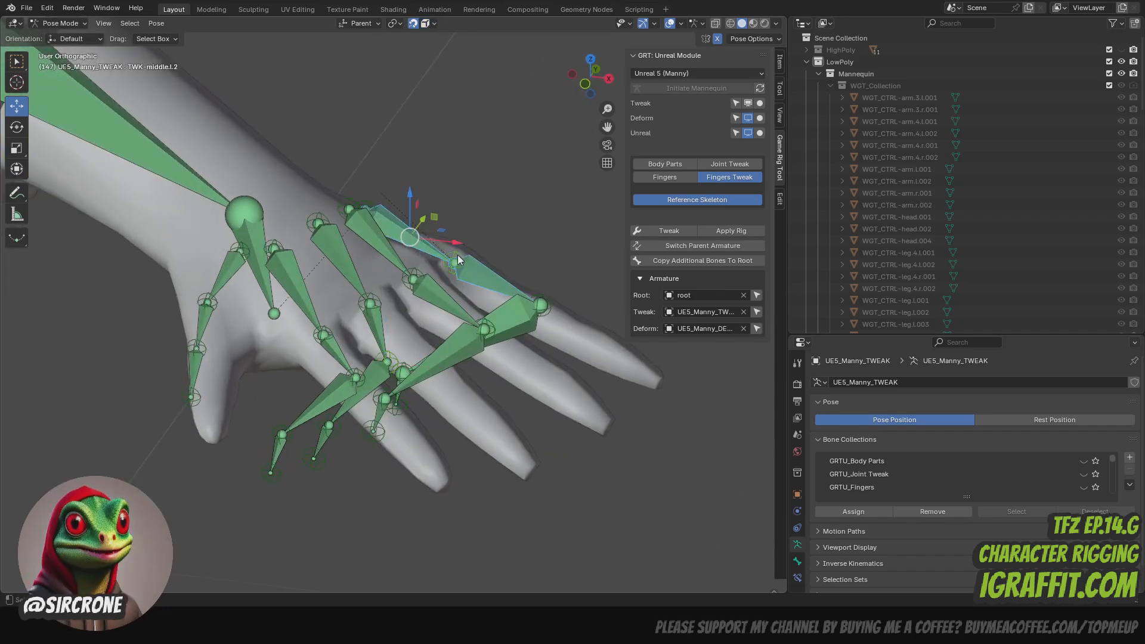
left_click(456, 261)
left_click_drag(456, 263, 416, 279)
left_click(417, 276)
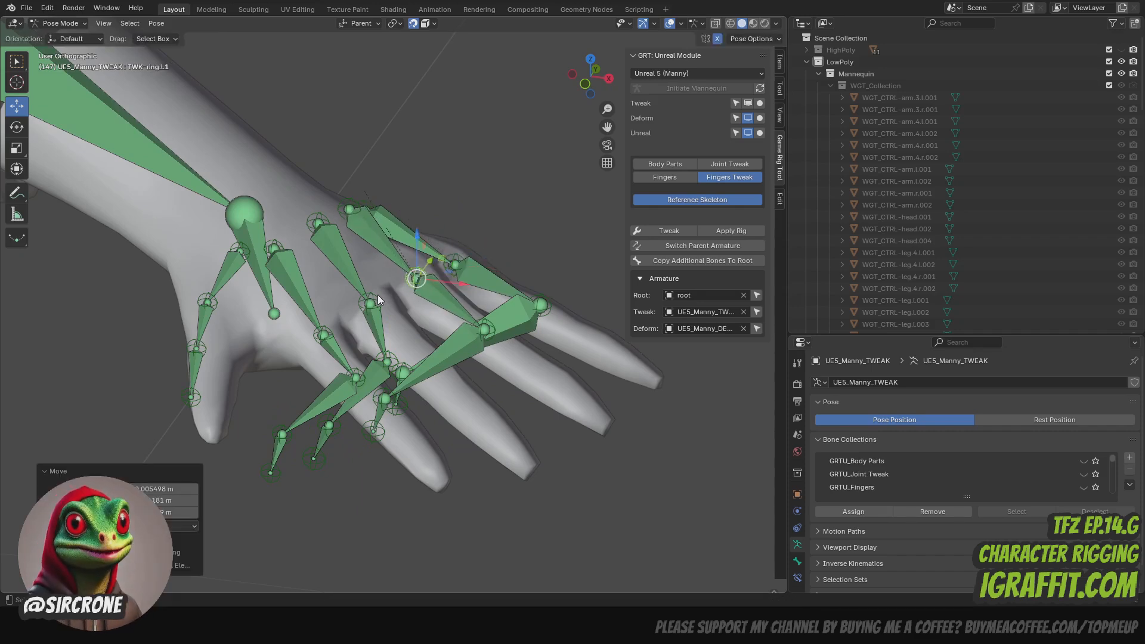
- Snap the left middle and index knuckle controls to the mesh volume at the base of their fingers
left_click(371, 299)
left_click(372, 307)
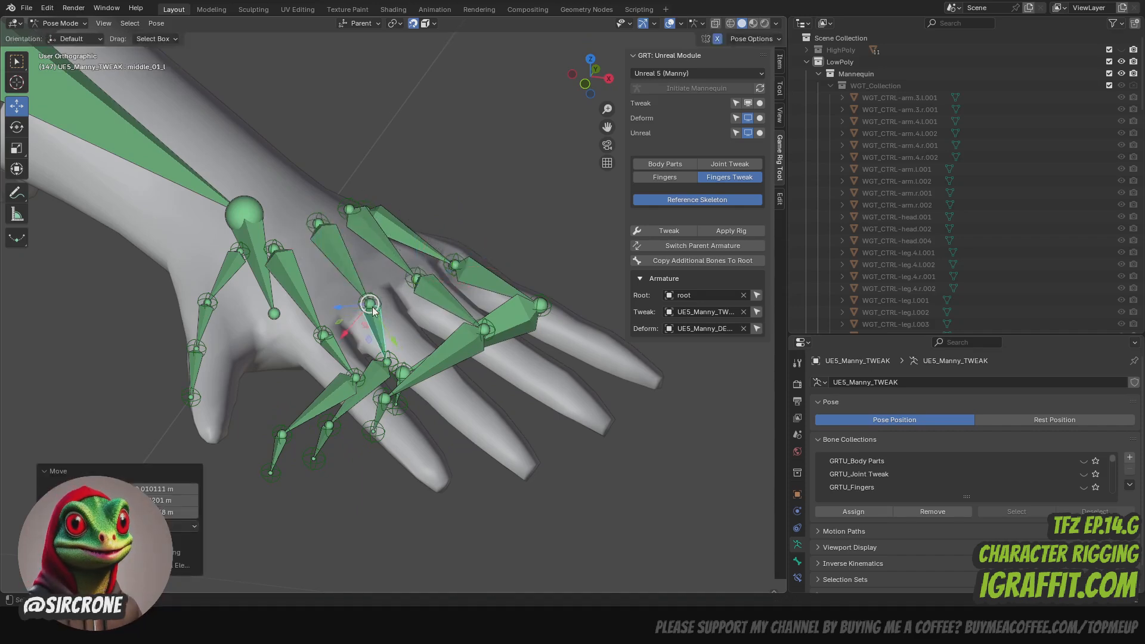
left_click(373, 314)
left_click_drag(373, 314, 321, 340)
left_click(326, 336)
- Snap the second-joint controls of the left ring, middle and index fingers to the volume of their fingers
left_click(545, 315)
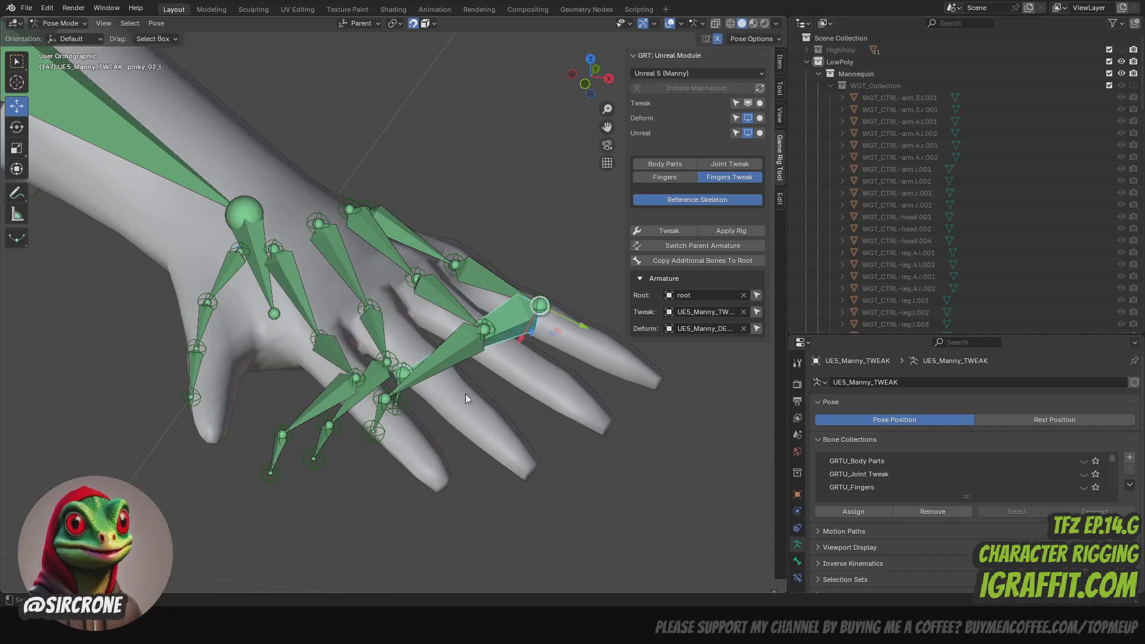
left_click(272, 474)
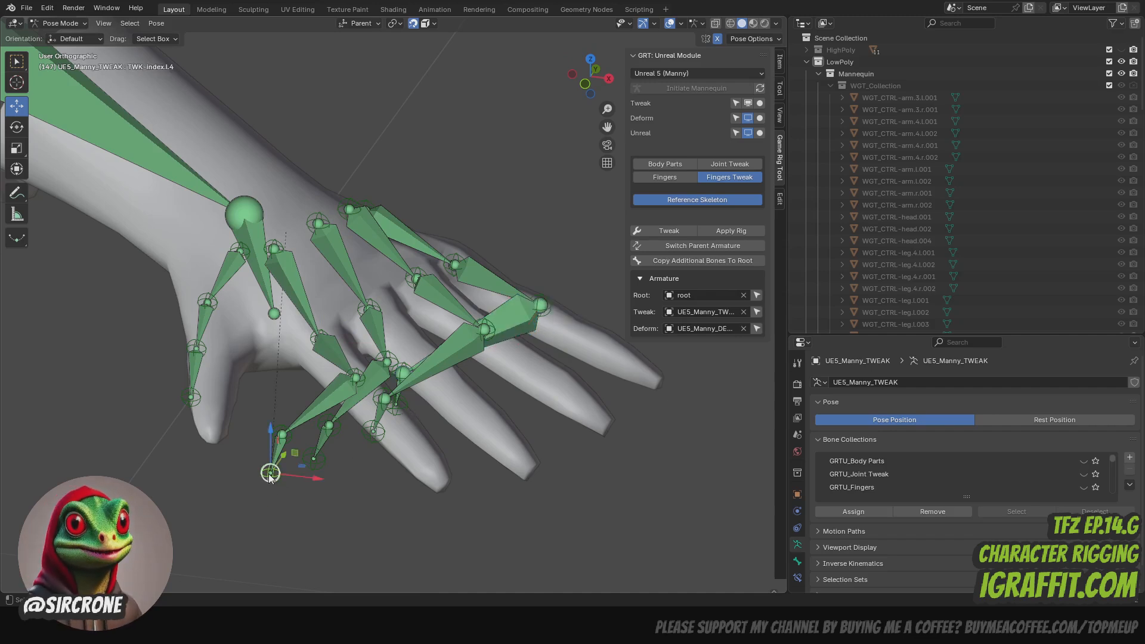
mouse_move(272, 474)
left_mouse_down()
mouse_move(404, 495)
mouse_move(445, 487)
mouse_move(261, 483)
left_mouse_up()
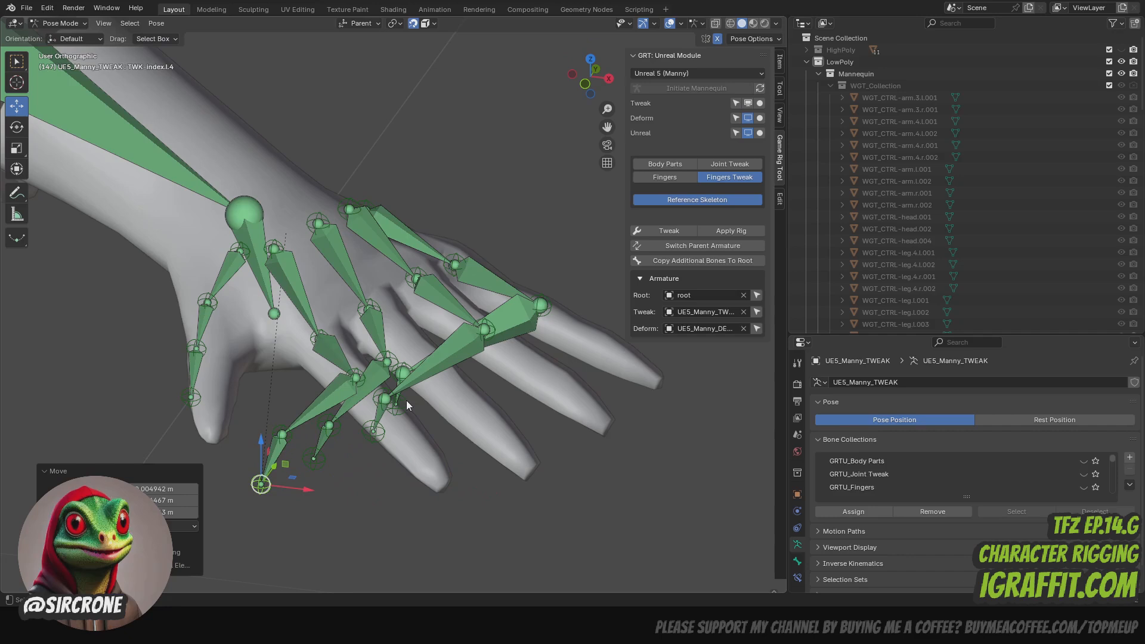
left_click_drag(491, 327, 484, 337)
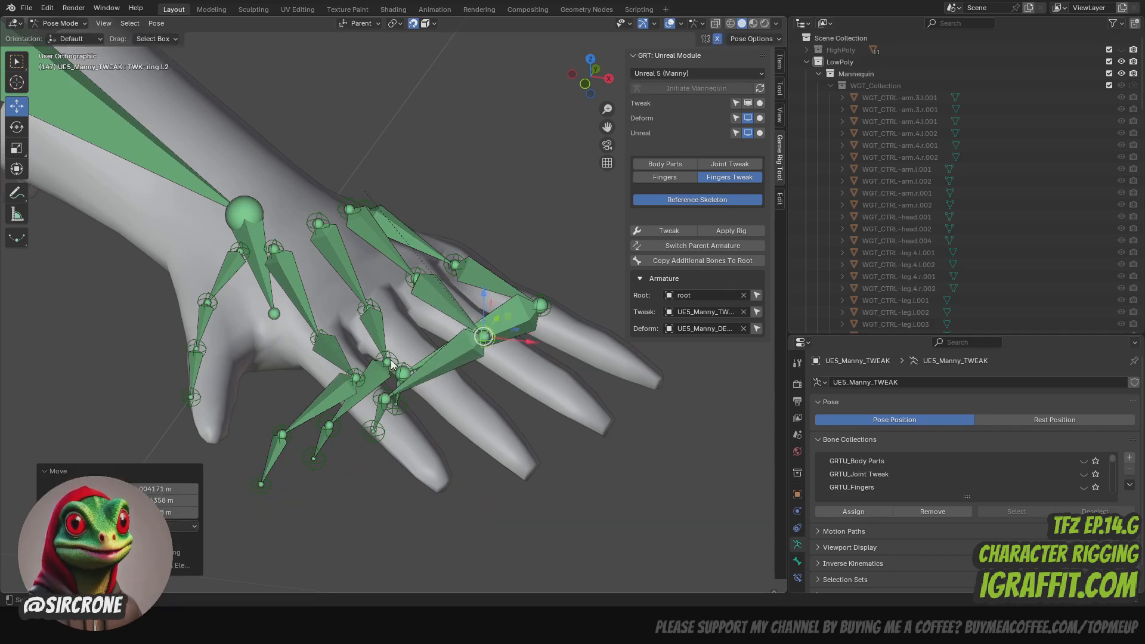
left_click_drag(392, 364, 365, 385)
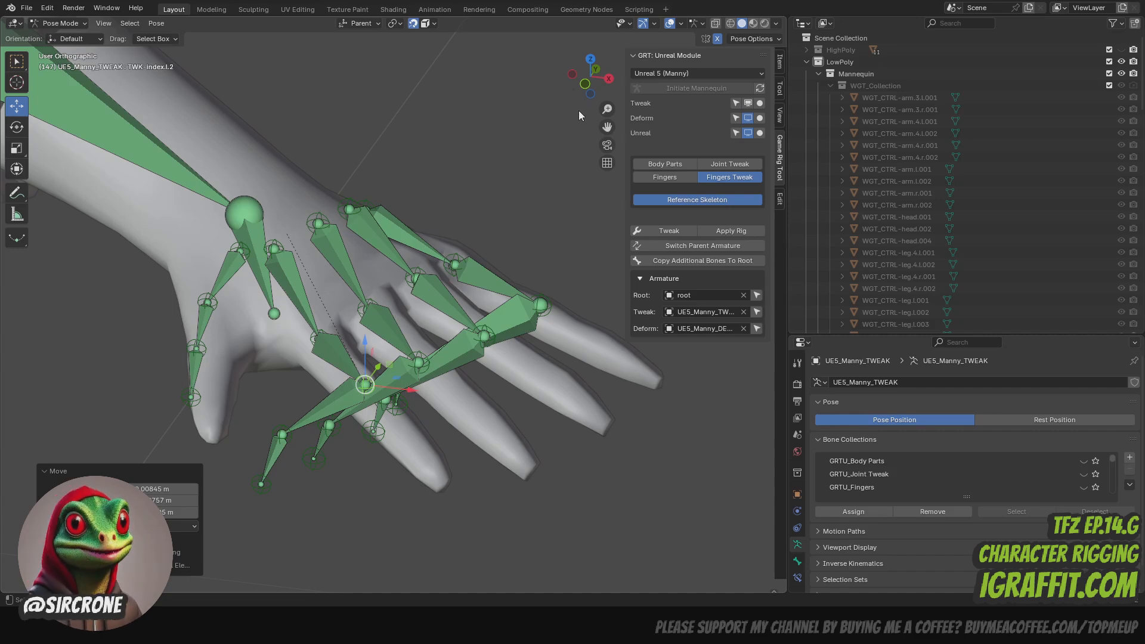
- Move the left pinky's last-joint and tip controls (TWK-pinky.l.3, TWK-pinky.l.4) onto the outer joint and fingertip of the pinky
left_click_drag(597, 81, 595, 67)
left_click(418, 413)
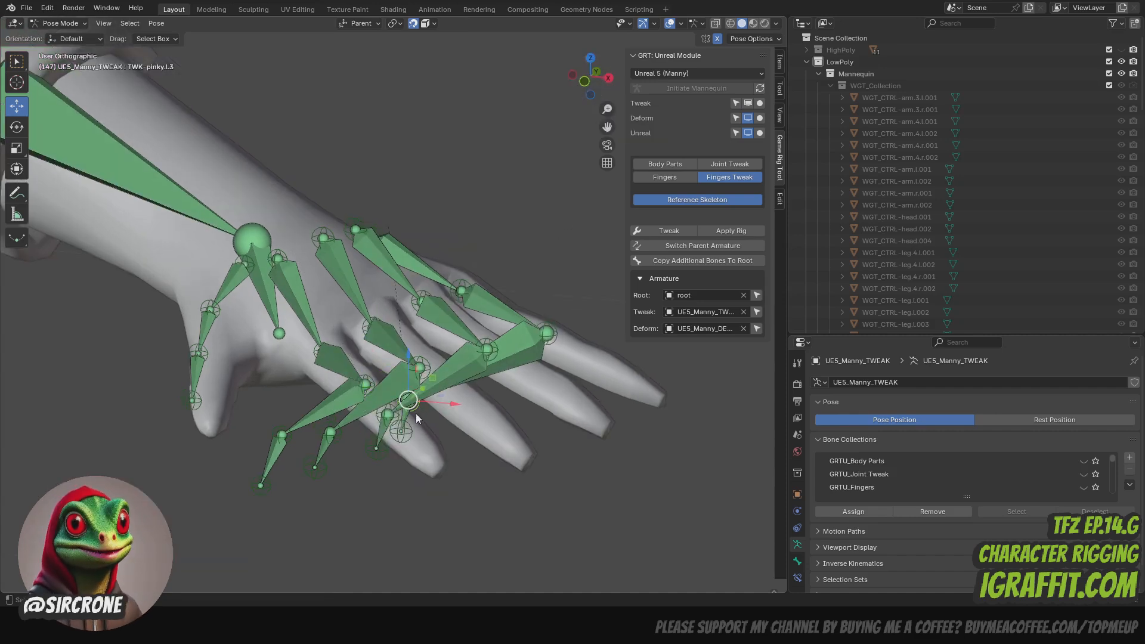
left_click(418, 414)
left_click(415, 407)
key("g")
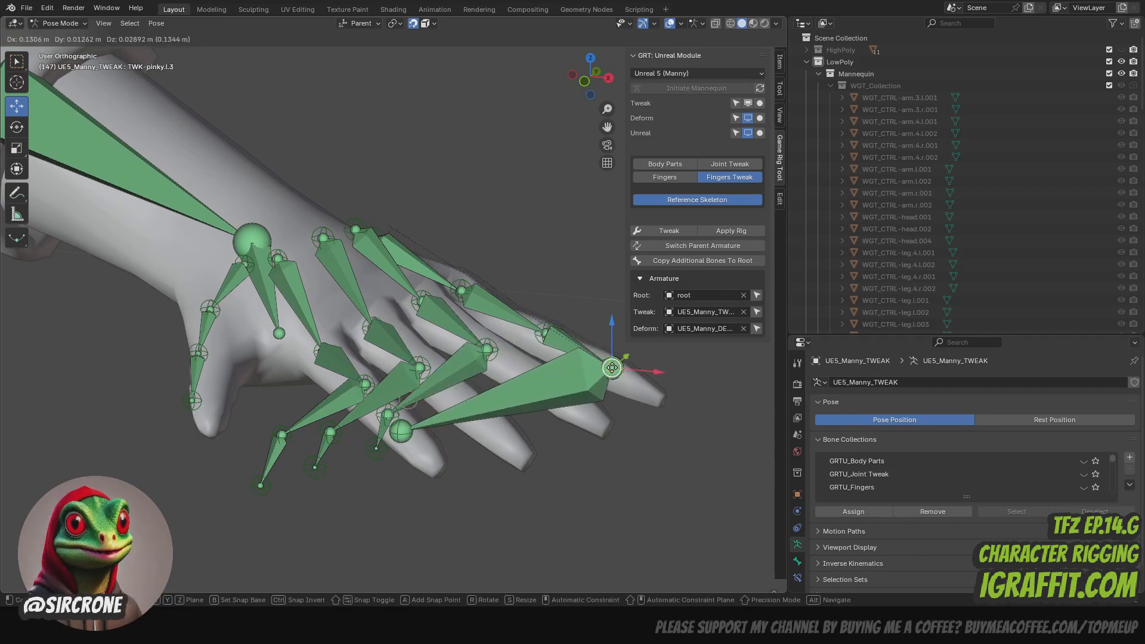
left_click(533, 404)
left_click(405, 437)
key("g")
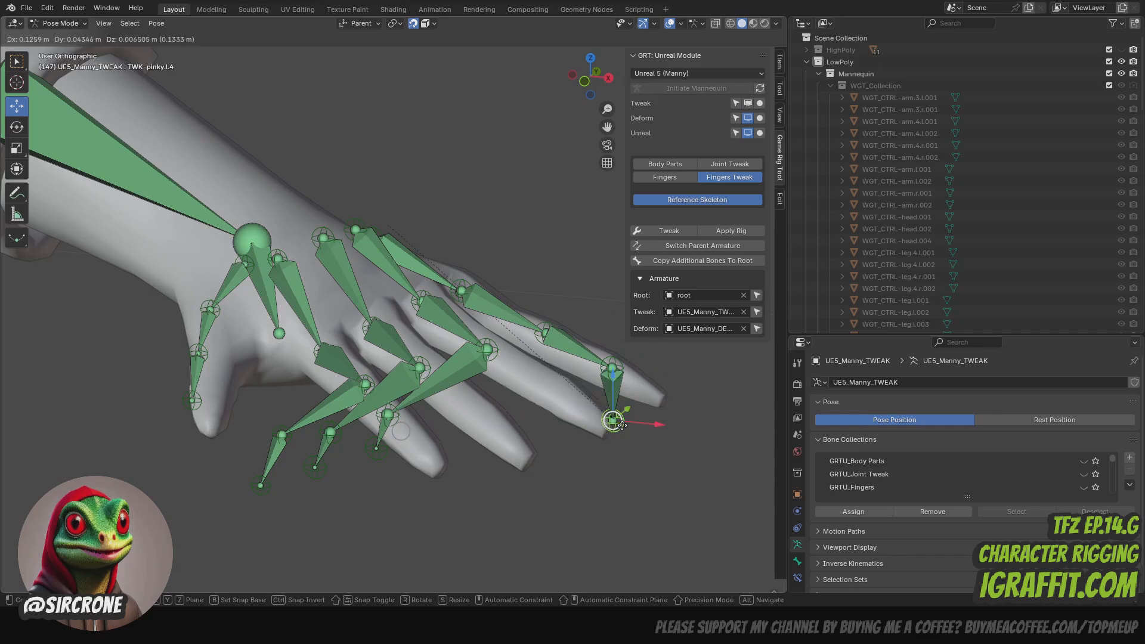
left_click(572, 363)
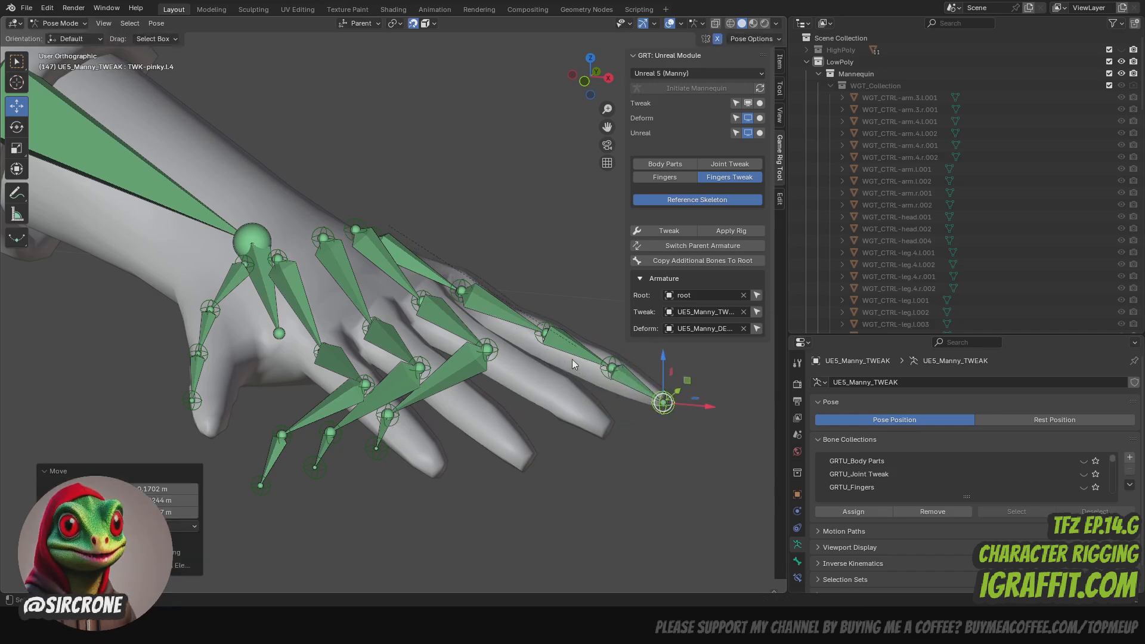
- Move the left ring finger's last-joint and tip controls (TWK-ring.l.3, TWK-ring.l.4) onto its outer joint and fingertip
left_click(393, 418)
key("g")
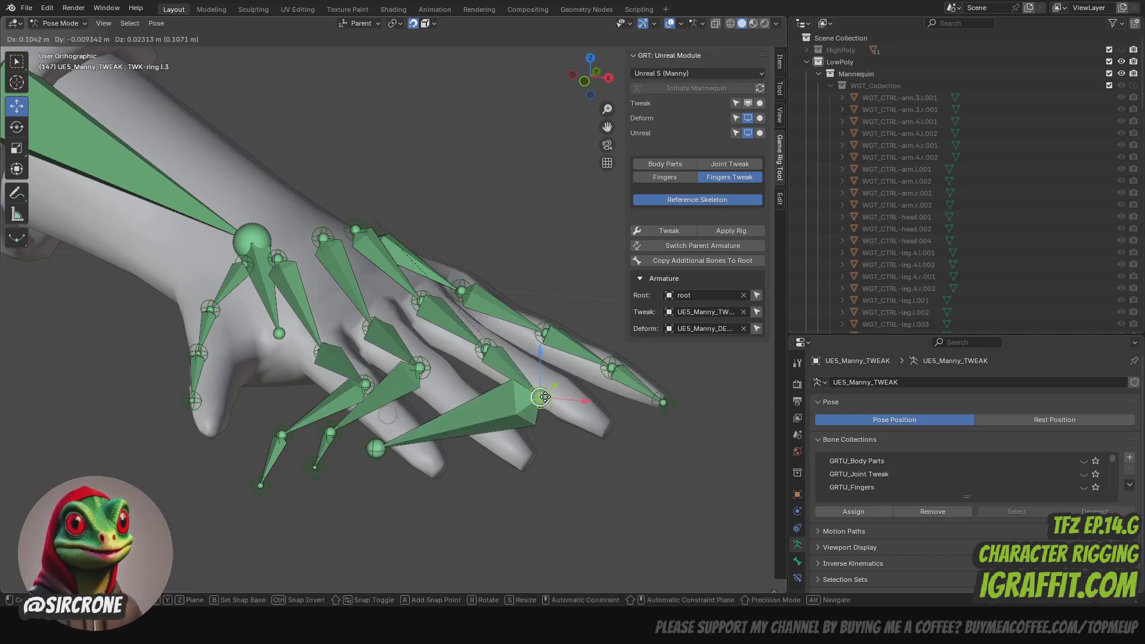
left_click(567, 389)
left_click(379, 456)
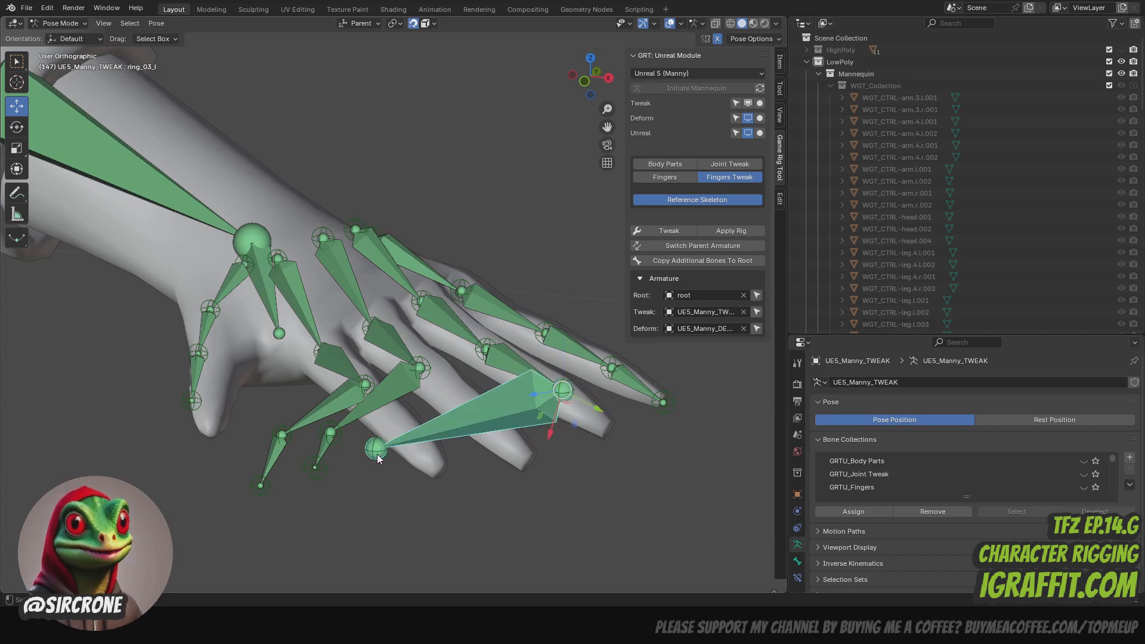
left_click(377, 459)
key("g")
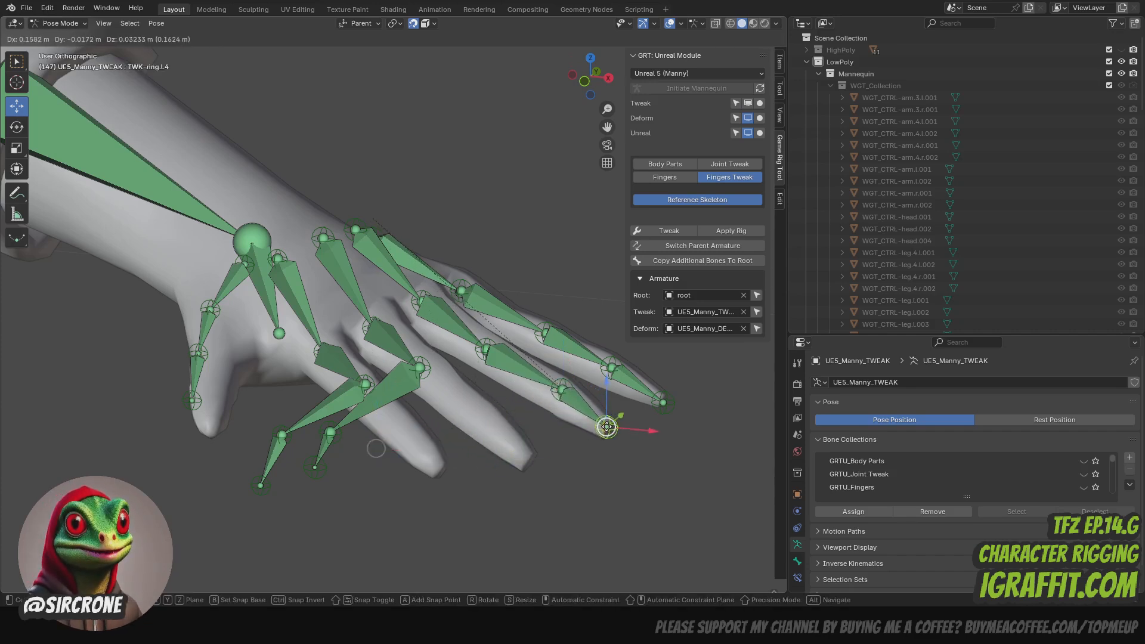
left_click(376, 449)
- Move the left middle finger's last-joint and tip controls (TWK-middle.l.3, TWK-middle.l.4) onto its outer joint and fingertip
left_click(337, 440)
key("g")
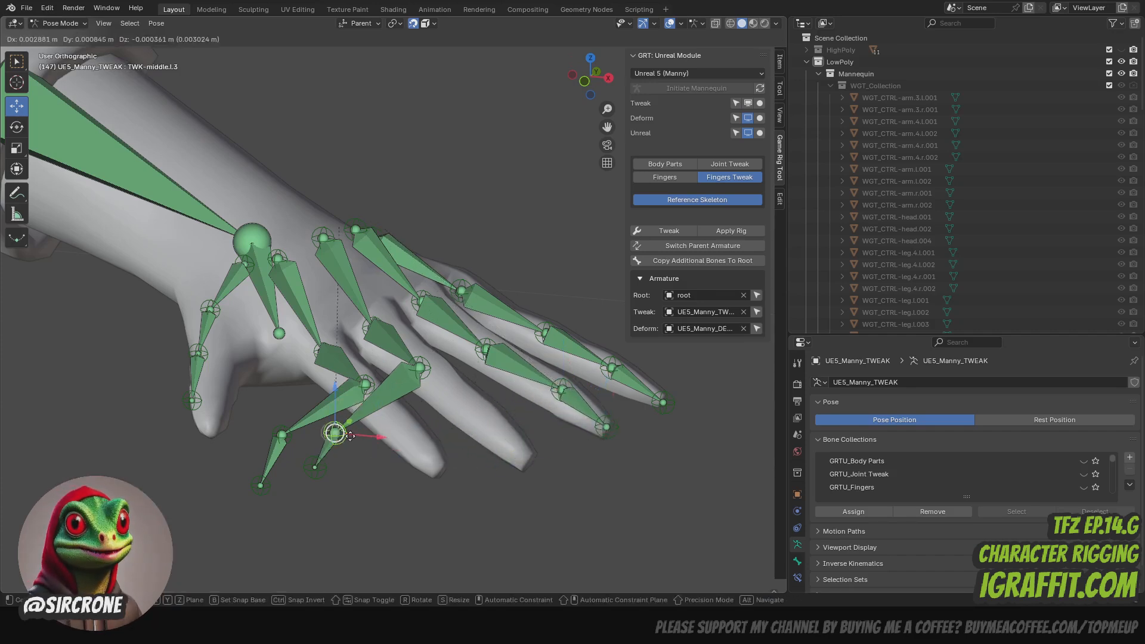
left_click(331, 468)
left_click(323, 477)
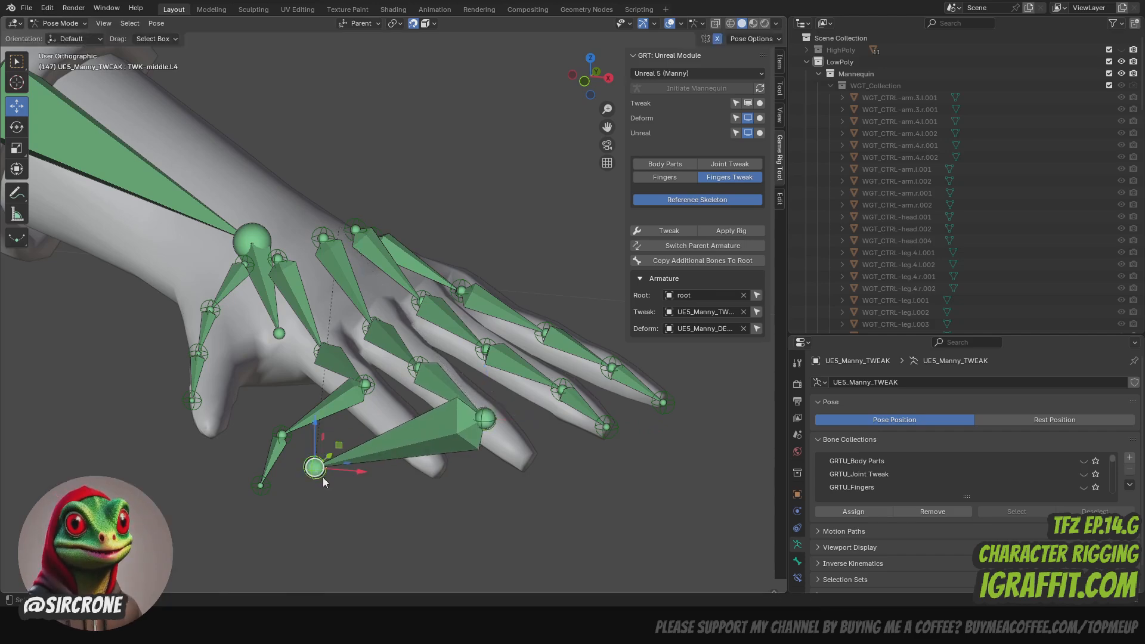
key("g")
left_click(528, 462)
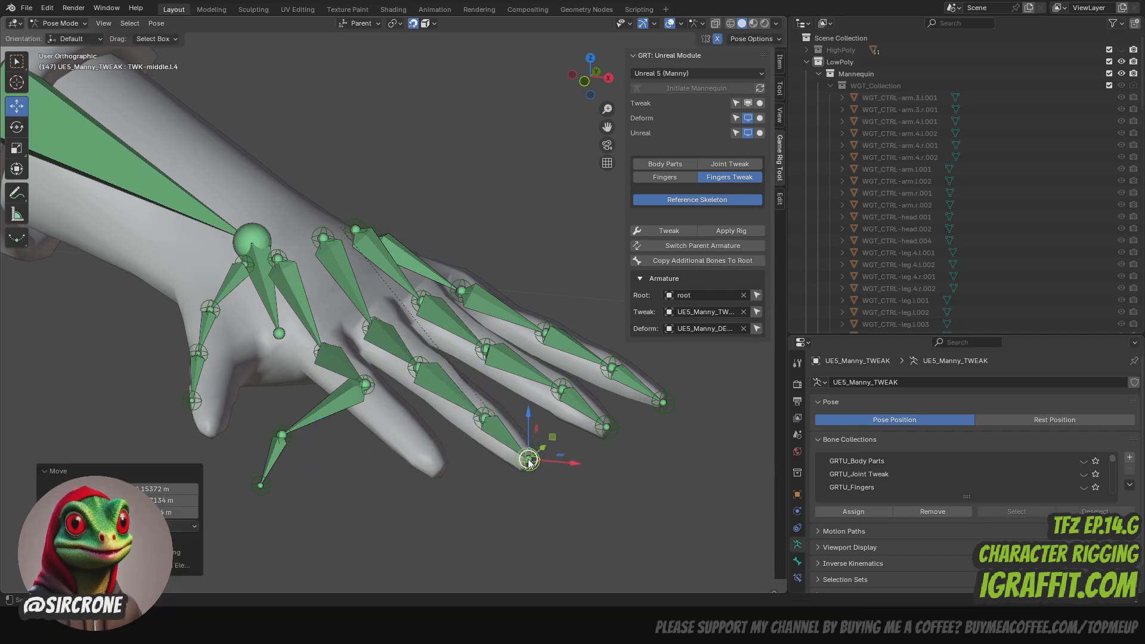
- Place the left index finger's last-joint and tip controls on its outer joint and fingertip, and nudge its second joint into line
left_click(286, 439)
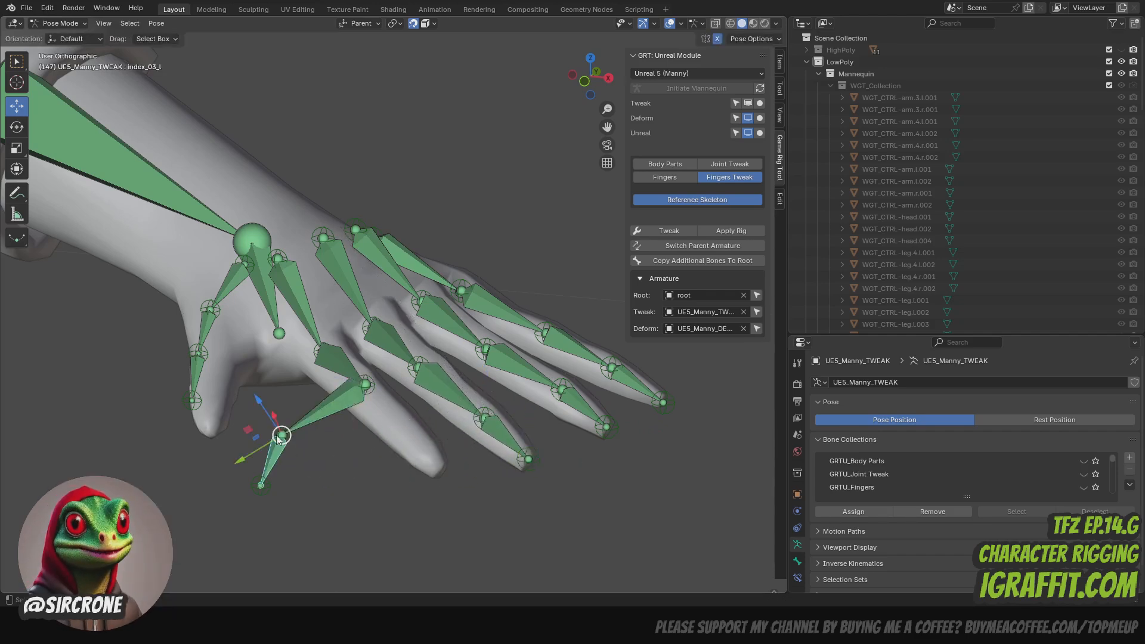
key("g")
left_click(385, 436)
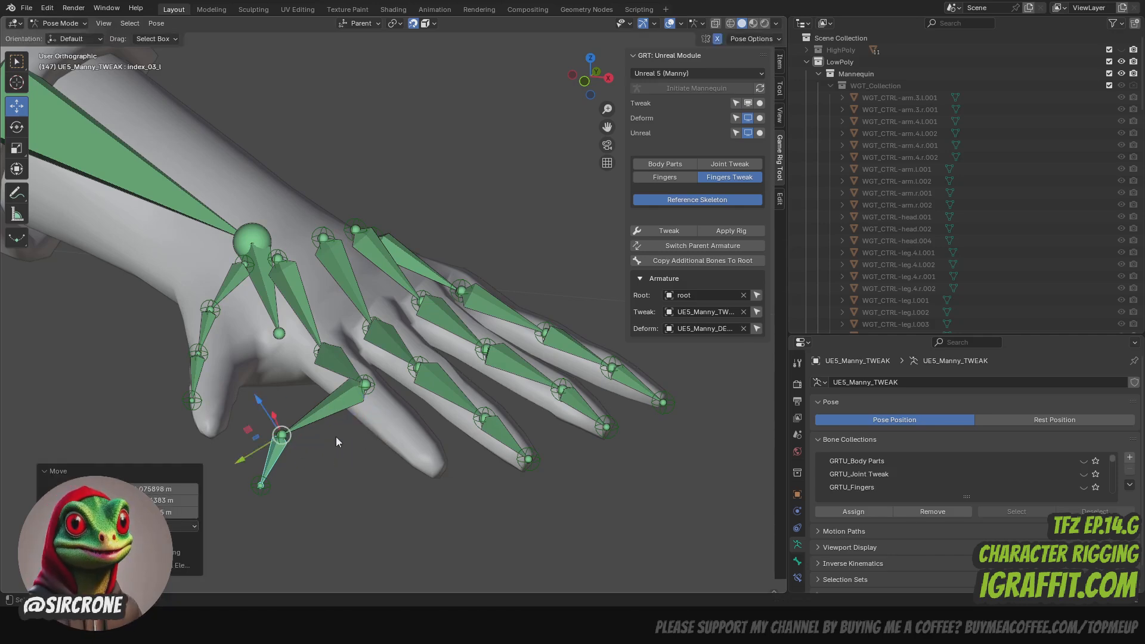
left_click(289, 438)
left_click_drag(289, 437, 421, 438)
left_click_drag(265, 489, 441, 473)
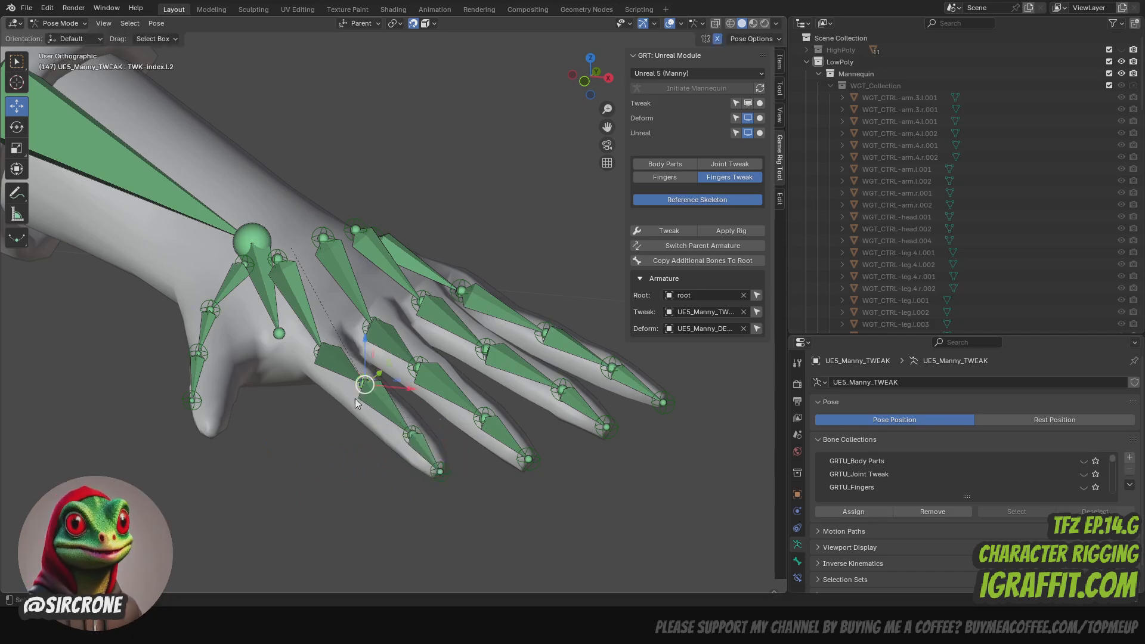
left_click_drag(364, 385, 359, 387)
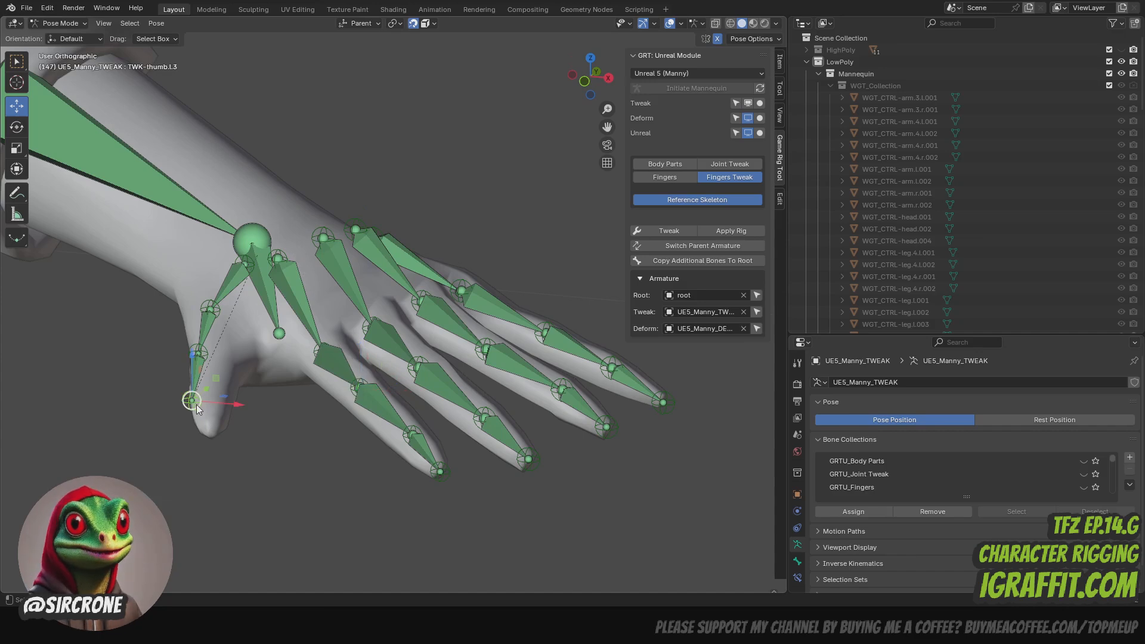
- Try repositioning the left thumb's tip, middle and base controls inside the thumb, and undo these moves
left_click_drag(196, 404, 214, 437)
left_click_drag(192, 353, 212, 366)
left_click_drag(212, 309, 235, 269)
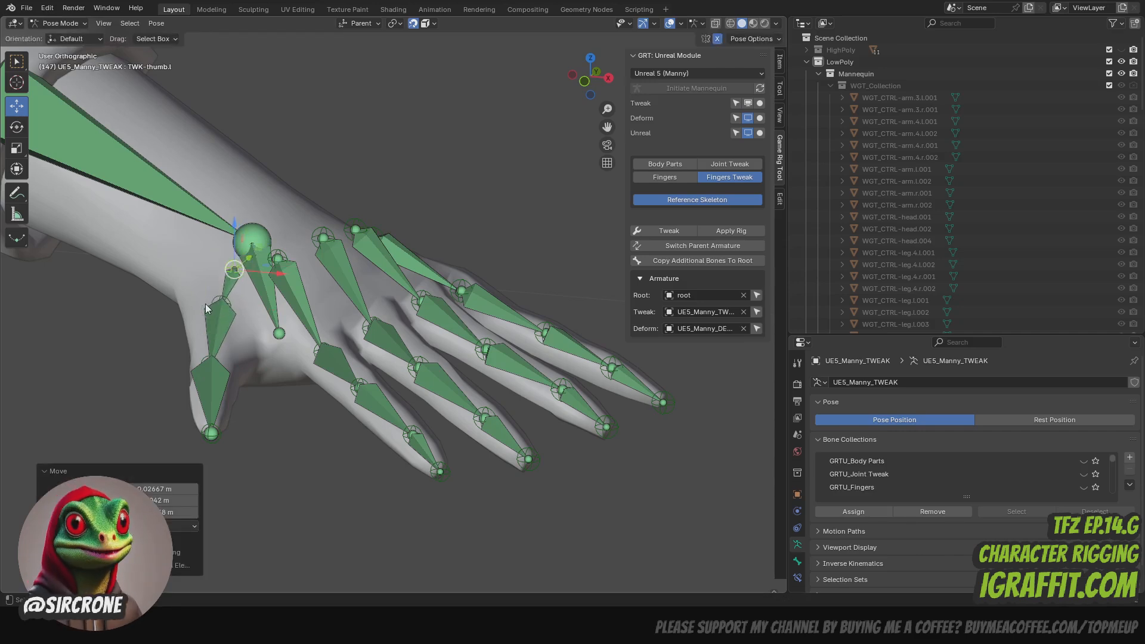
key("ctrl+z")
key("ctrl+z")
key("ctrl+z")
key("ctrl+z")
key("ctrl+z")
key("ctrl+z")
key("ctrl+z")
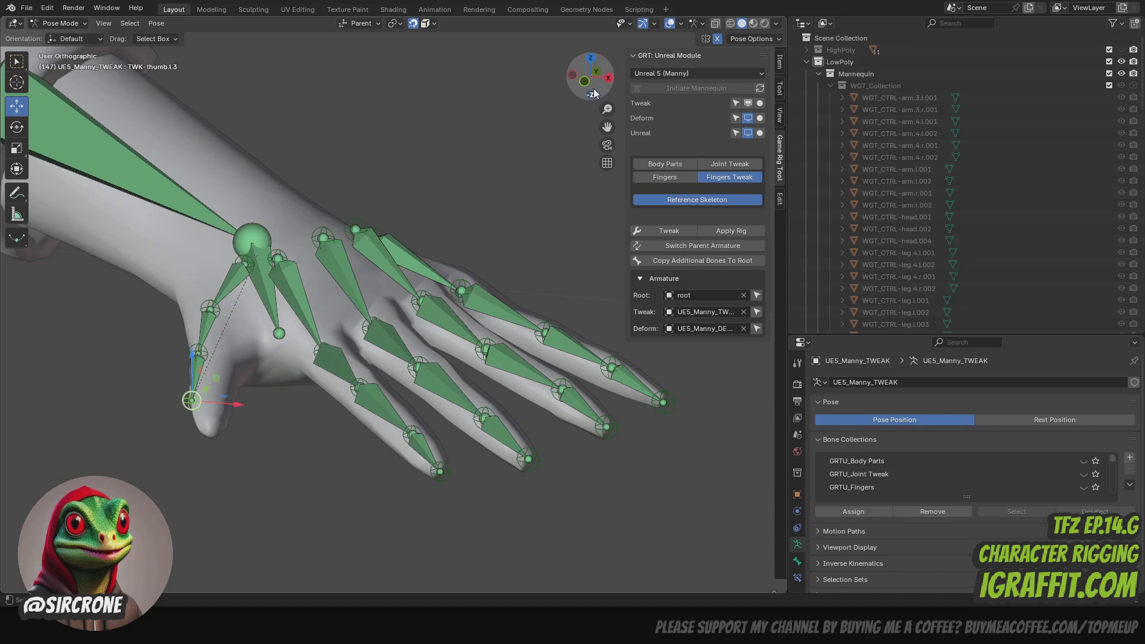
- Move the left little finger's middle-joint control (TWK-pinky.l.2) sideways into the centre of the finger
left_click_drag(591, 76, 517, 87)
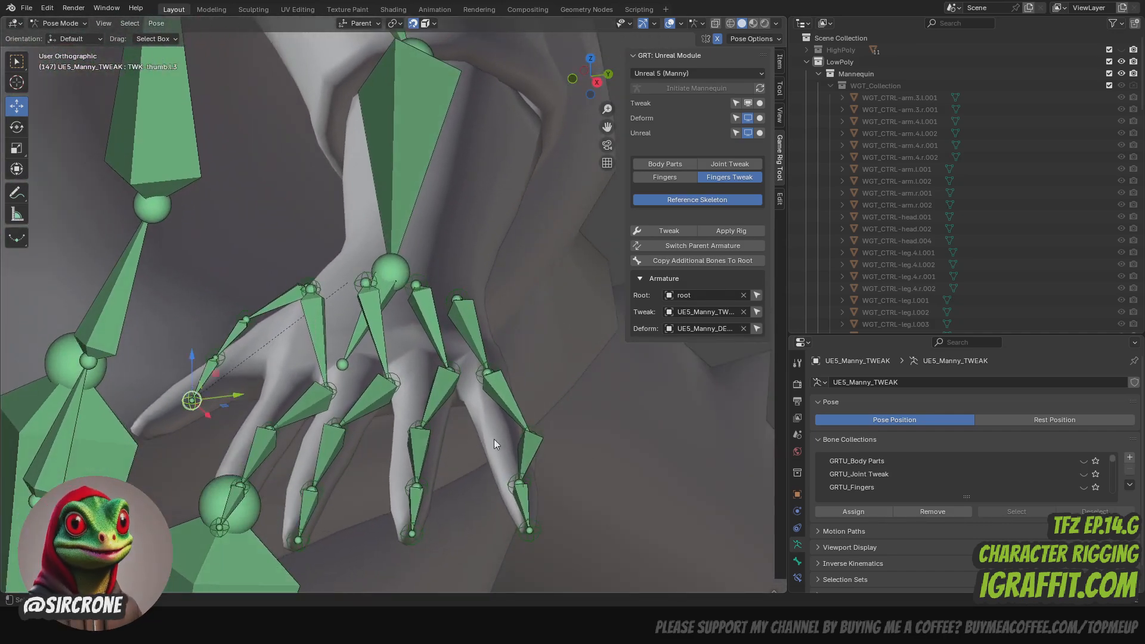
left_click(536, 433)
key("g")
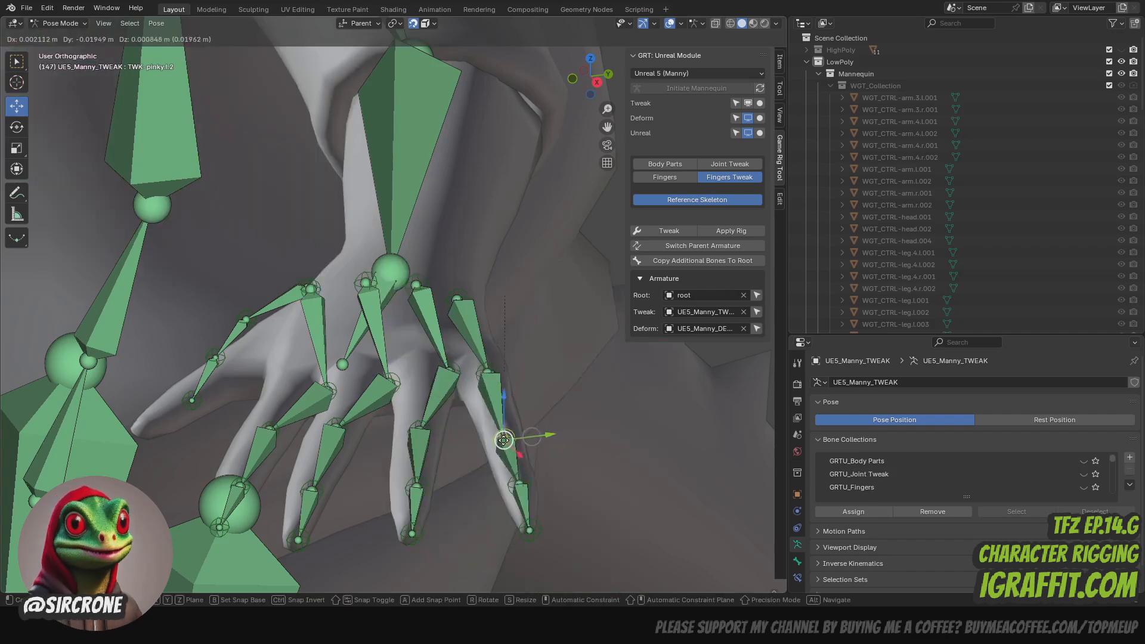
left_click(493, 392)
- Shift the left ring, index and middle knuckle controls (TWK-ring.l.1, TWK-index.l.1, TWK-middle.l.1) sideways into line with their fingers
left_click(458, 377)
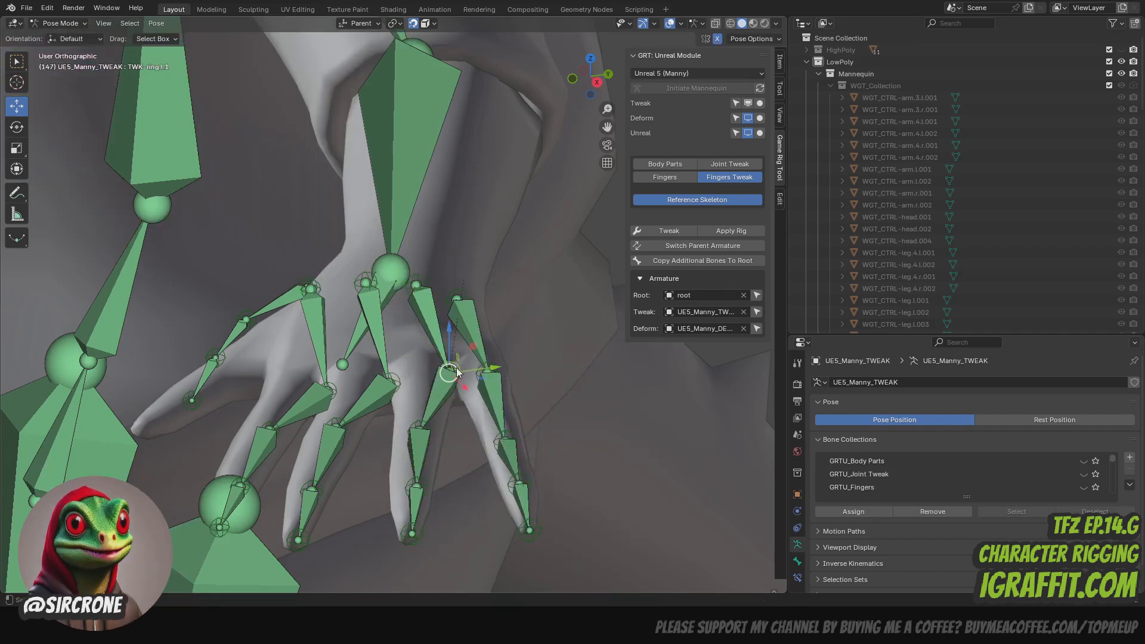
key("g")
left_click(400, 387)
left_click(391, 396)
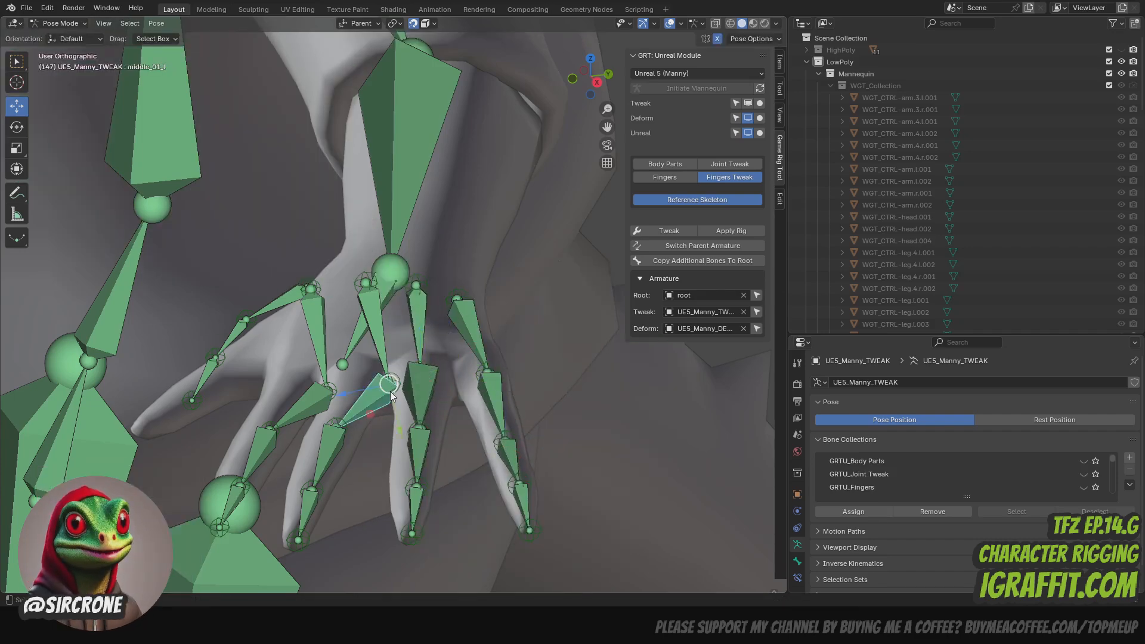
left_click(329, 392)
key("g")
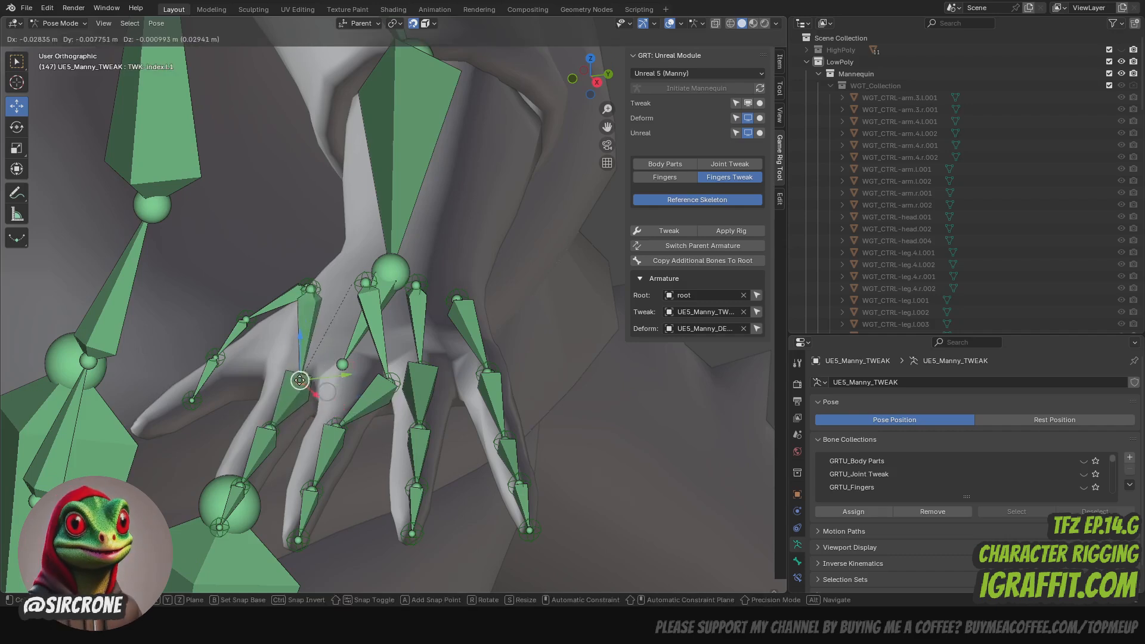
left_click(291, 384)
left_click(394, 382)
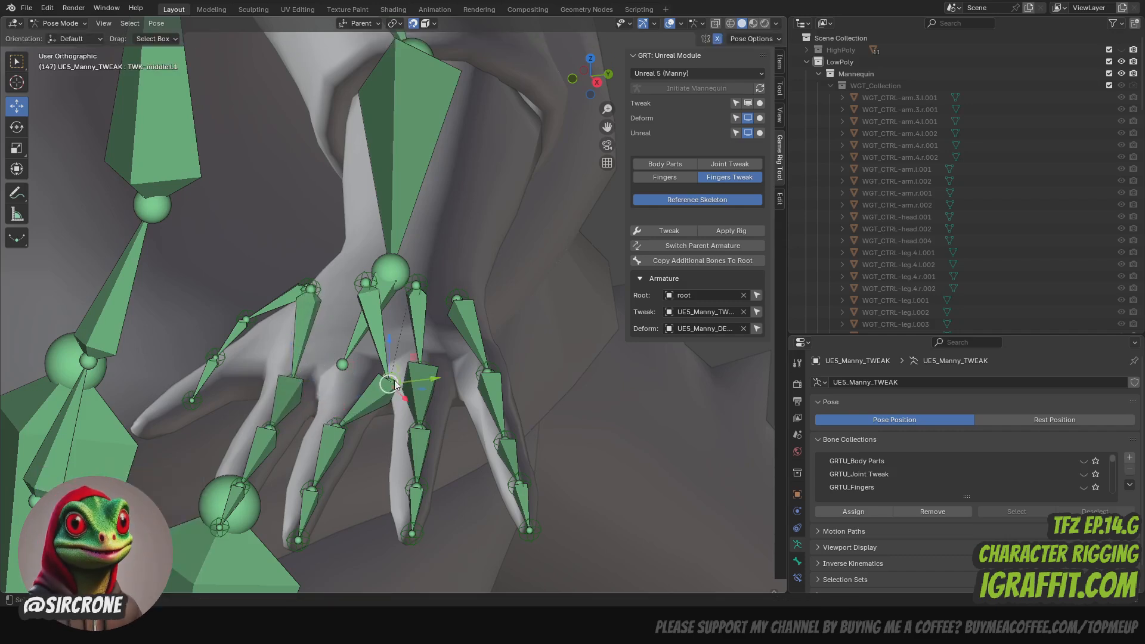
key("g")
left_click(351, 383)
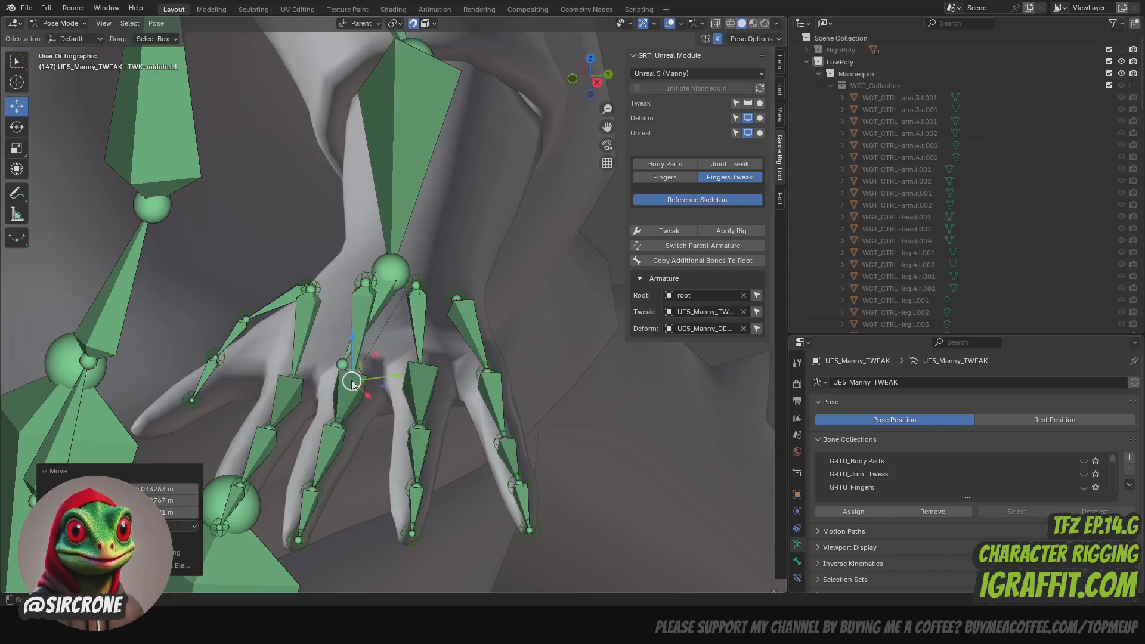
- Nudge the left index finger's middle-joint control (TWK-index.l.2) sideways to centre it in the finger
left_click(274, 430)
key("g")
left_click(266, 431)
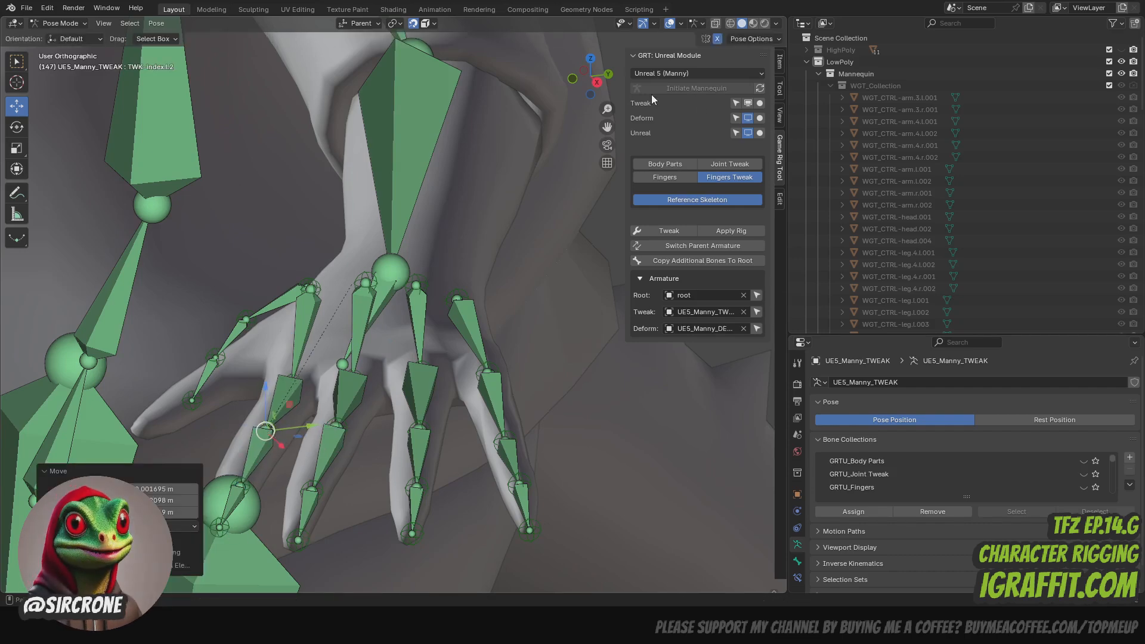
- Reposition the left index knuckle control (TWK-index.l.1) against the hand mesh from an angled side view
left_click_drag(590, 85, 538, 126)
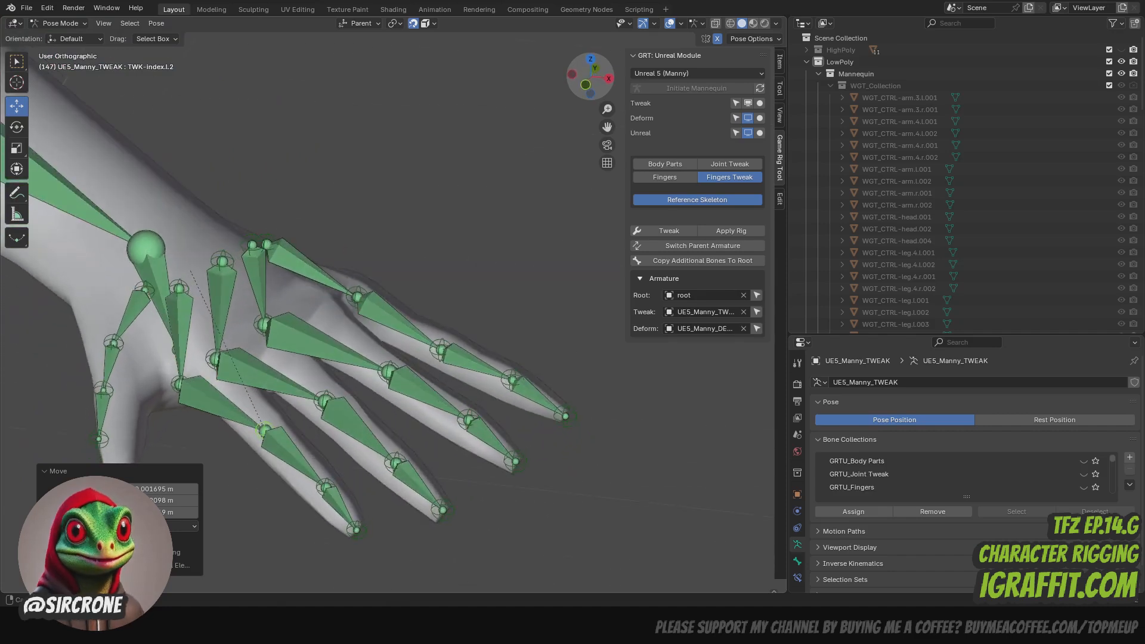
left_click(180, 383)
left_click(176, 385)
left_click_drag(175, 386, 283, 325)
left_click(180, 393)
left_click(174, 398)
- Reposition the left middle, ring and pinky knuckle controls (TWK-middle.l.1, TWK-ring.l.1, TWK-pinky.l.1) onto their knuckles from the same side view
left_click(216, 352)
left_click(218, 355)
left_click(269, 320)
left_click(268, 321)
left_click_drag(269, 326, 367, 299)
left_click(272, 326)
left_click(358, 297)
middle_click_drag(367, 299, 292, 276)
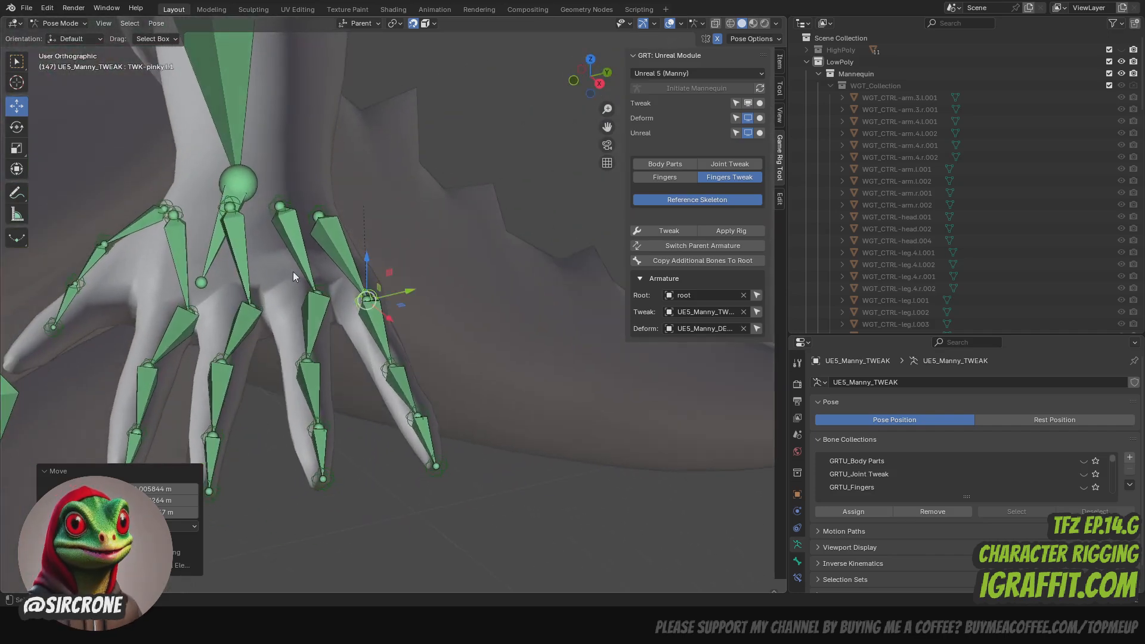
- Move the left middle and index knuckle controls (TWK-middle.l.1, TWK-index.l.1) further toward the fingers, onto the mesh knuckles
left_click(258, 306)
left_click_drag(596, 81, 587, 150)
left_click(246, 312)
left_click_drag(246, 312, 232, 348)
left_click(188, 302)
left_click_drag(188, 302, 161, 342)
- Move the left ring knuckle control onto its knuckle and nudge the ring finger's last-joint control (TWK-ring.l.3) into line
left_click(317, 301)
left_click_drag(317, 301, 306, 339)
left_click_drag(590, 81, 377, 150)
left_click(453, 403)
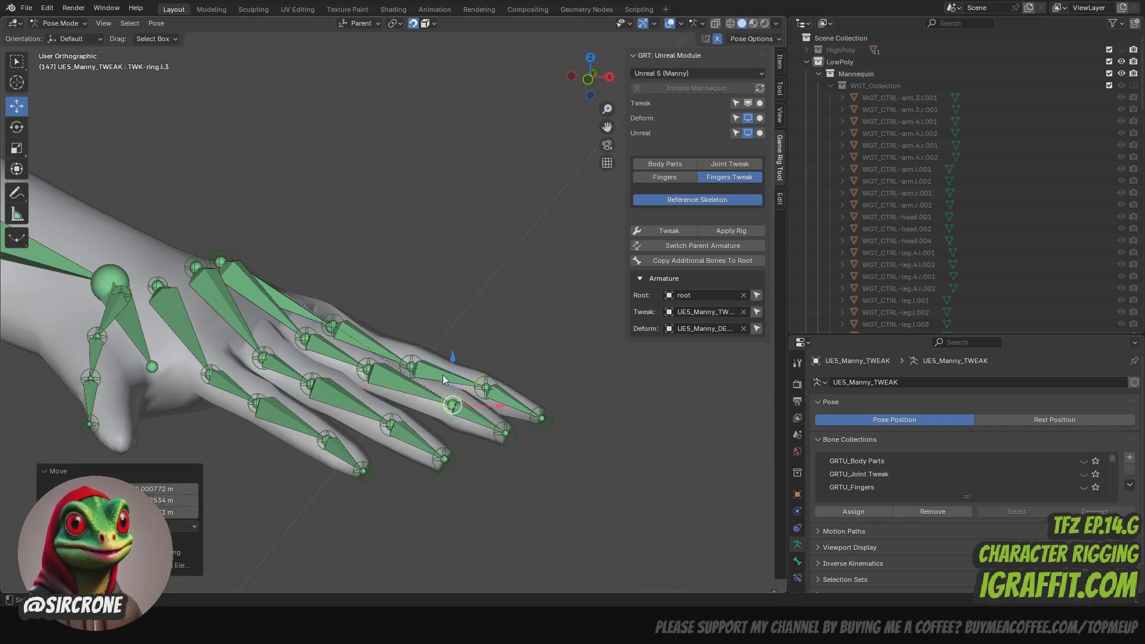
- Place the left thumb's tip, outer-joint and middle-joint controls (TWK-thumb.l.3, TWK-thumb.l.2, TWK-thumb.l.1) inside the thumb
left_click_drag(590, 75, 746, 77)
left_click_drag(607, 127, 638, 0)
left_click_drag(601, 94, 607, 41)
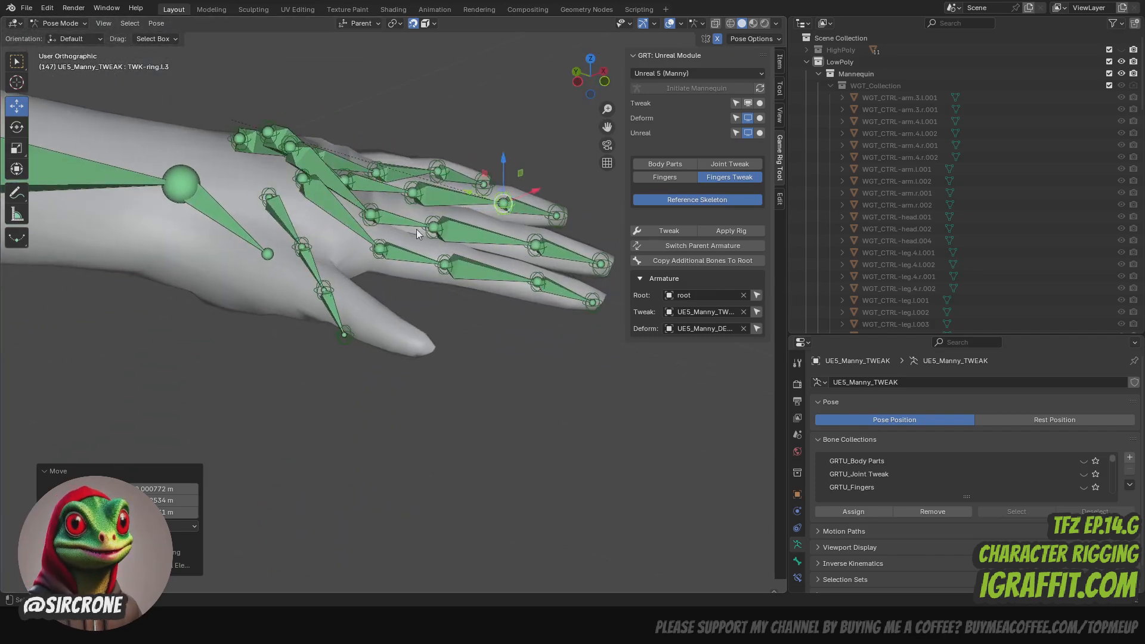
left_click(344, 338)
left_click_drag(344, 336, 425, 351)
left_click_drag(319, 291, 367, 316)
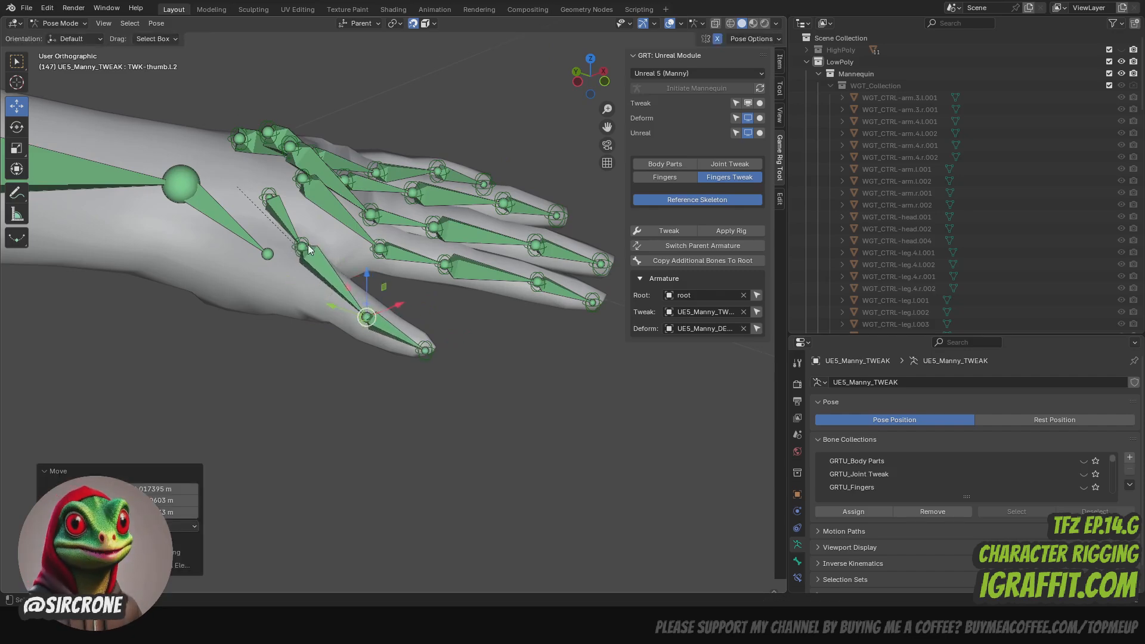
left_click_drag(303, 247, 310, 285)
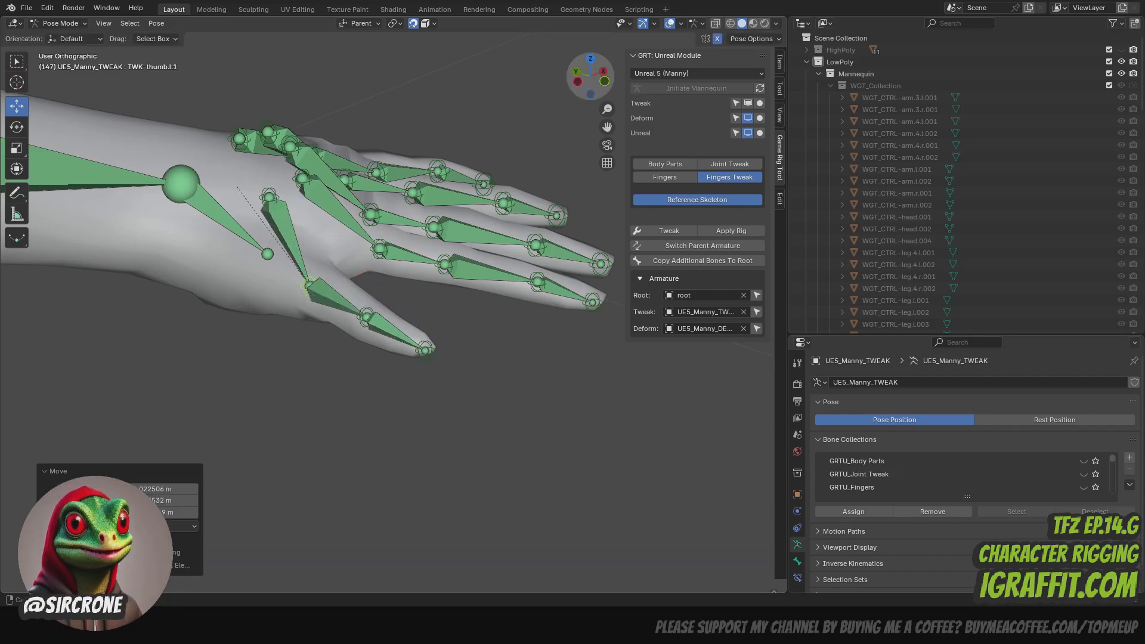
- Refine the left thumb's middle-joint control (TWK-thumb.l.1) from other angles so it sits centred in the thumb
left_click_drag(589, 77, 570, 95)
left_click_drag(321, 286, 298, 281)
left_click_drag(575, 91, 347, 256)
left_click_drag(282, 286, 301, 277)
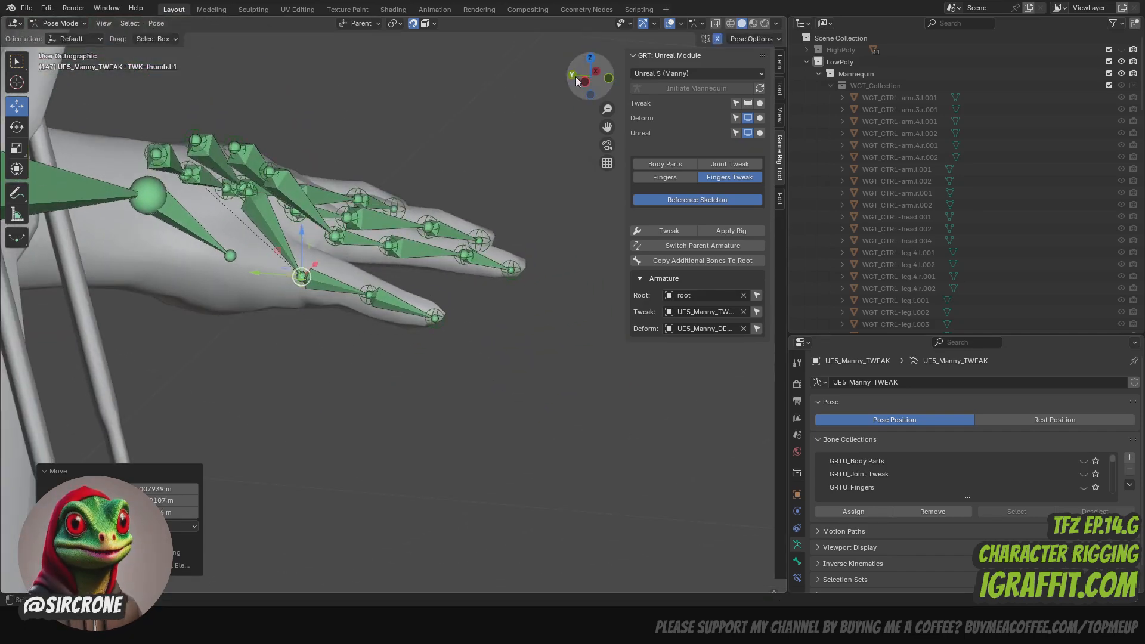
- Lower the thumb base control (TWK-thumb.l) into the thumb's root and shift it and TWK-thumb.l.1 sideways to centre the chain
mouse_move(580, 81)
left_mouse_down()
mouse_move(471, 110)
mouse_move(579, 94)
left_mouse_up()
left_click(244, 187)
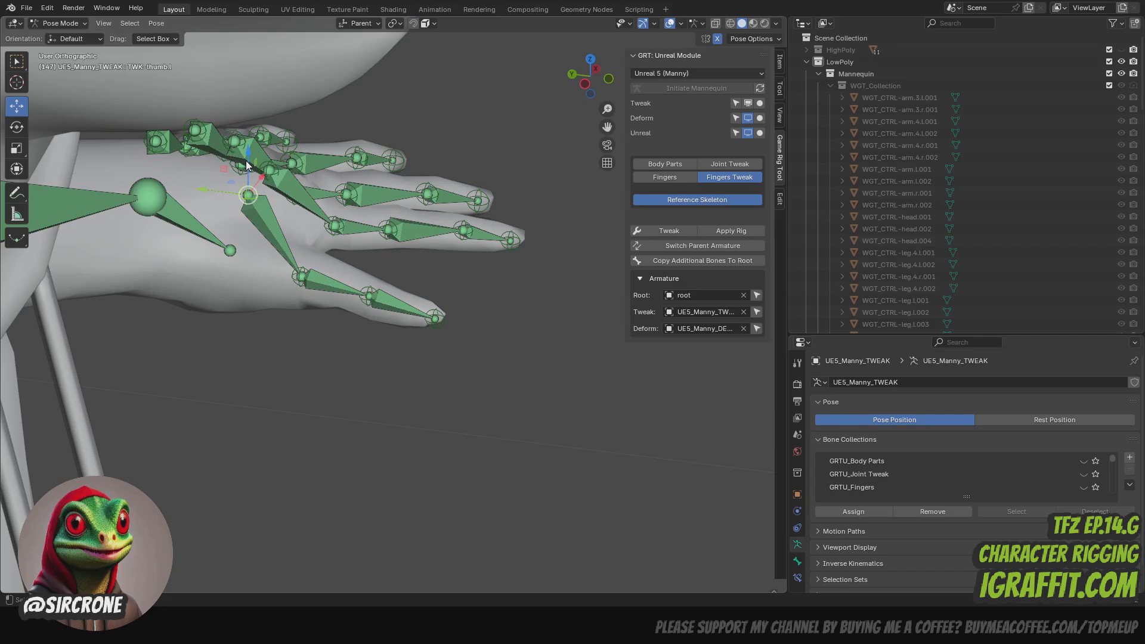
left_click_drag(247, 166, 248, 232)
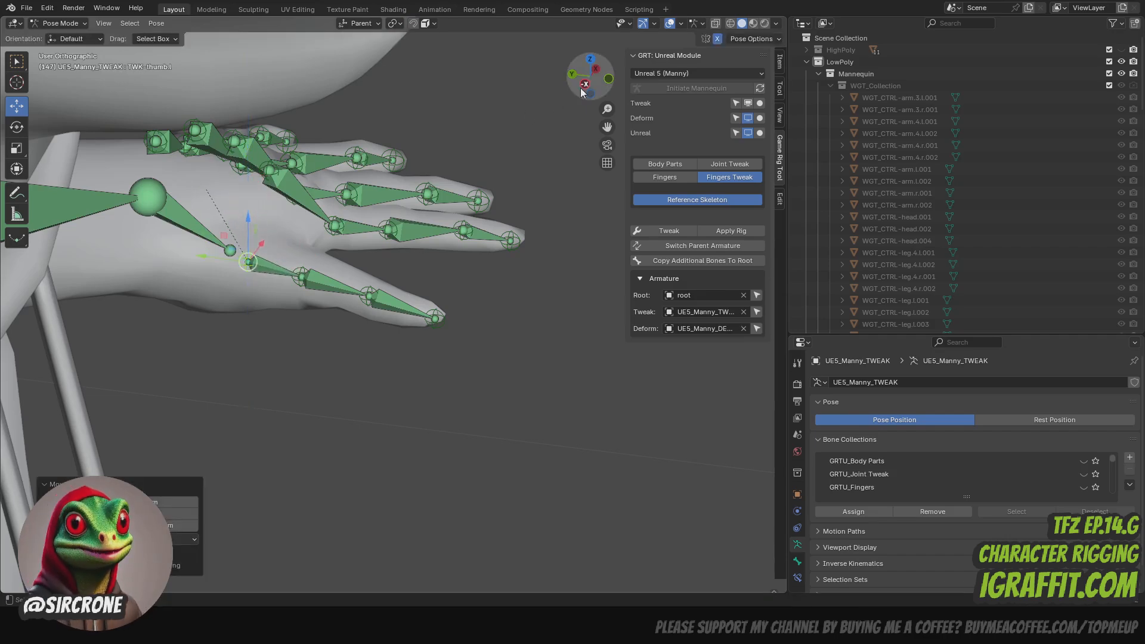
left_click_drag(583, 92, 475, 127)
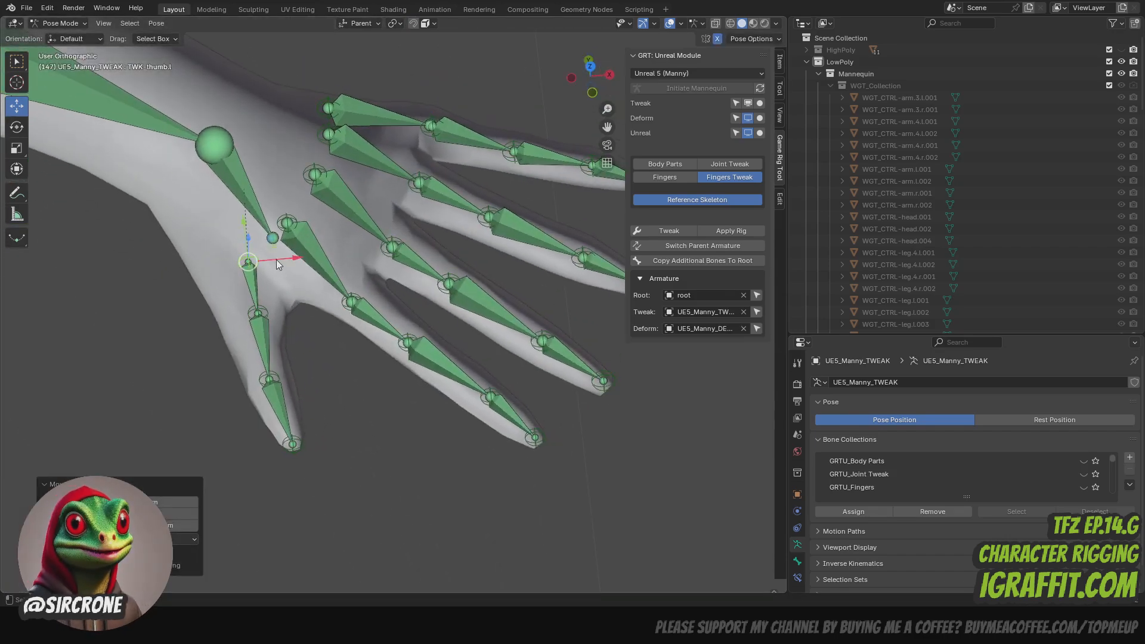
left_click_drag(276, 261, 226, 200)
left_click(255, 313)
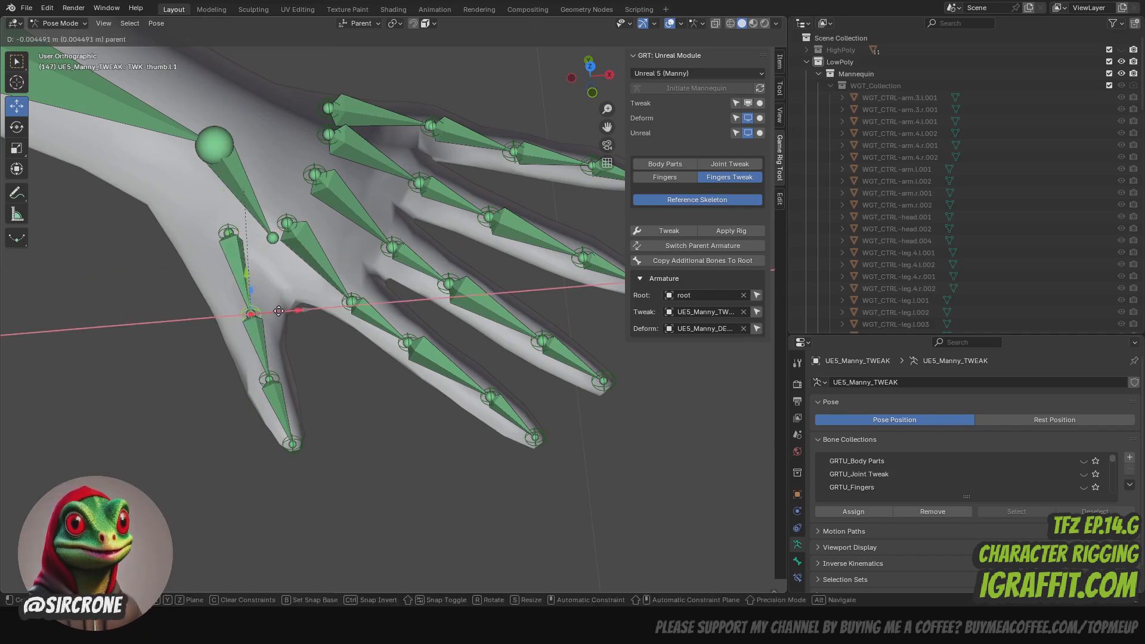
- Lower the palm-base controls of the left pinky, ring, middle and index fingers into the back of the hand
left_click_drag(603, 62, 269, 141)
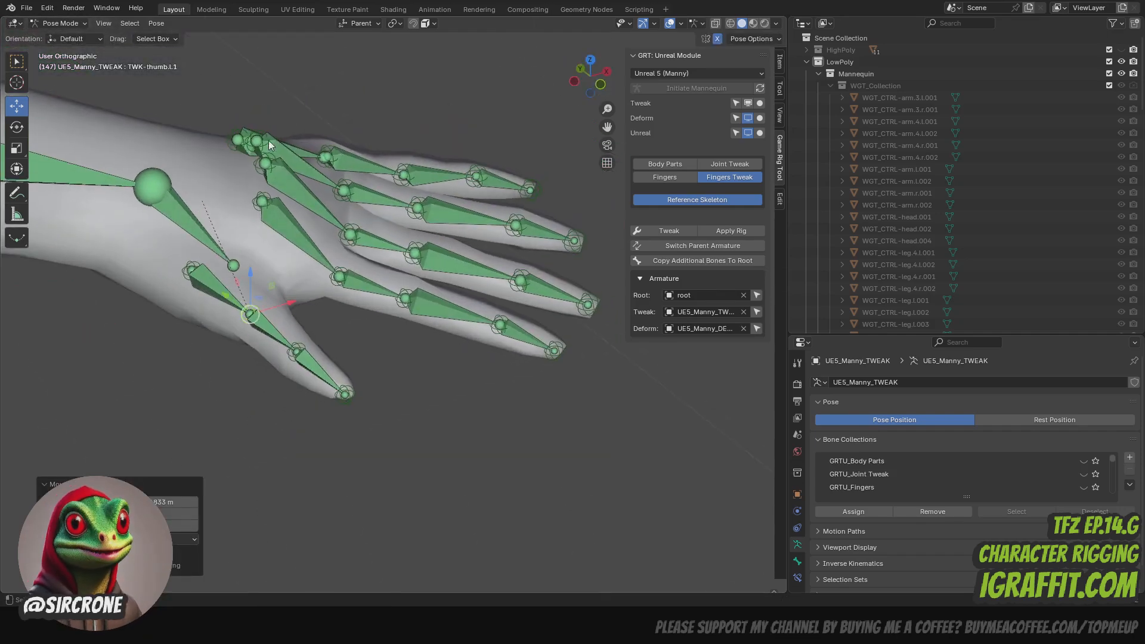
left_click_drag(599, 76, 484, 105)
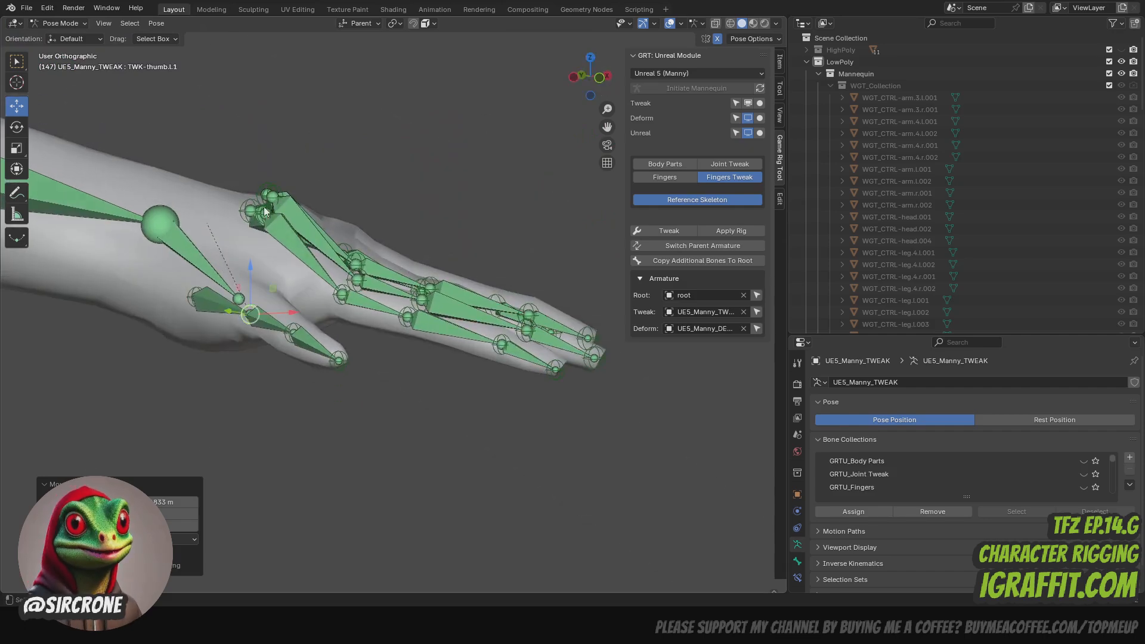
left_click_drag(588, 73, 346, 85)
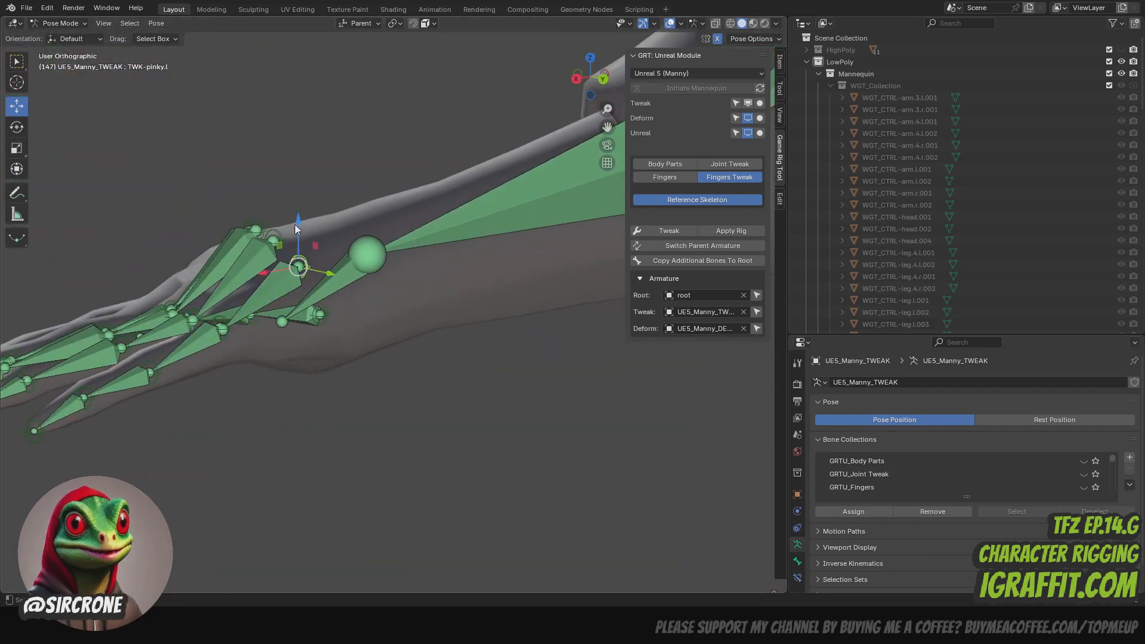
left_click(288, 259)
left_click(279, 231)
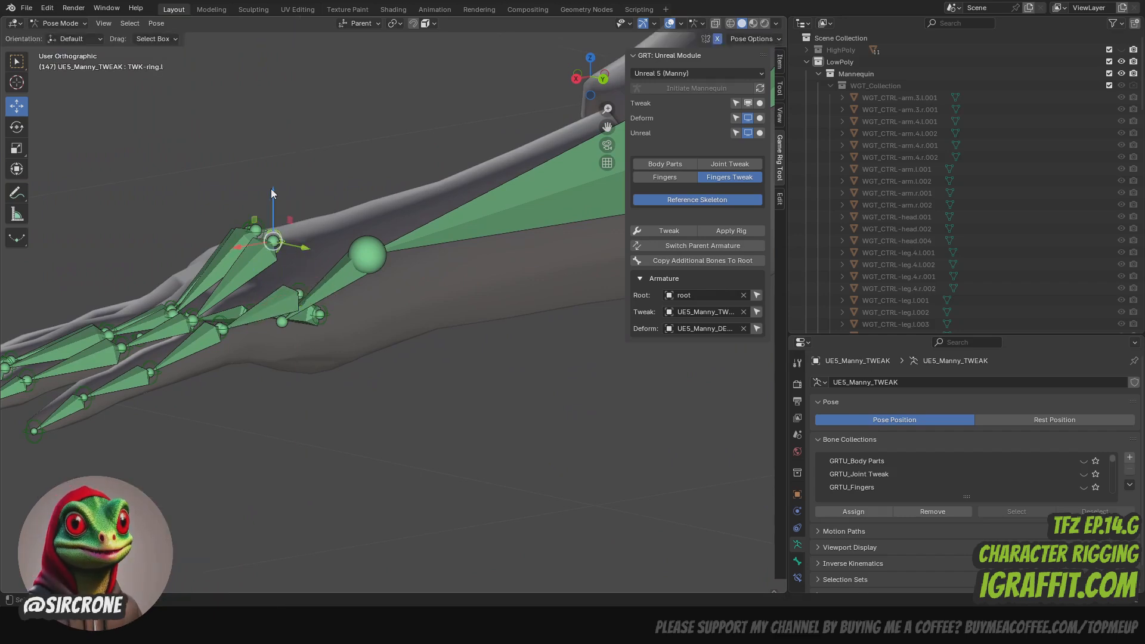
left_click_drag(270, 189, 254, 228)
left_click(261, 226)
left_click(249, 224)
- Shift the left pinky's palm-base control (TWK-pinky.l) slightly toward the outer edge of the hand
left_click_drag(593, 94, 481, 170)
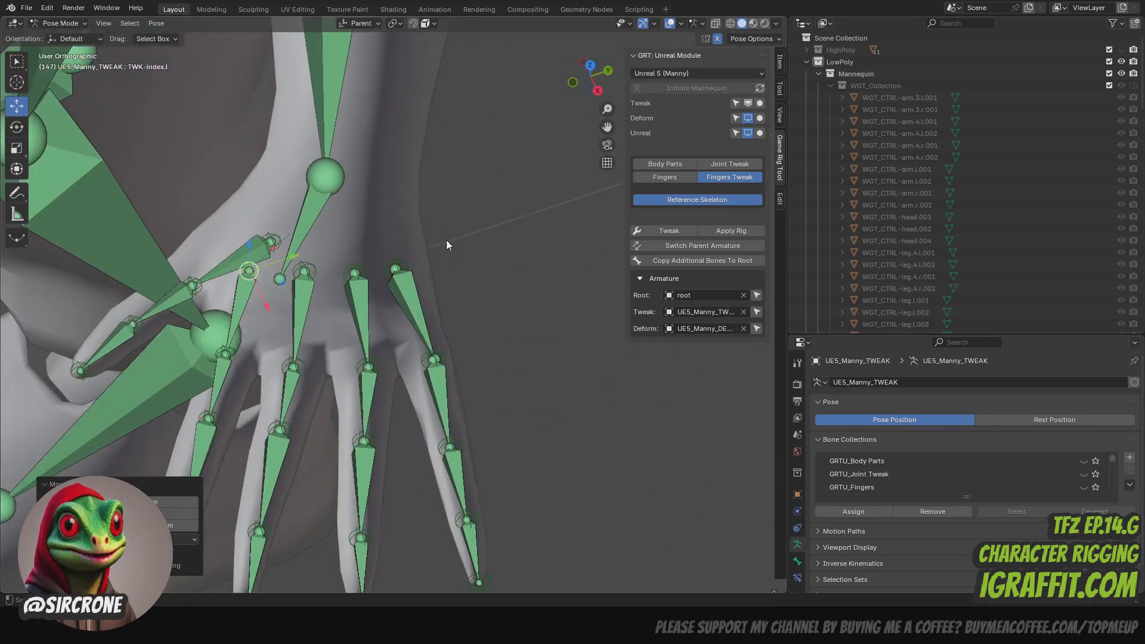
left_click(401, 266)
left_click_drag(428, 259, 437, 255)
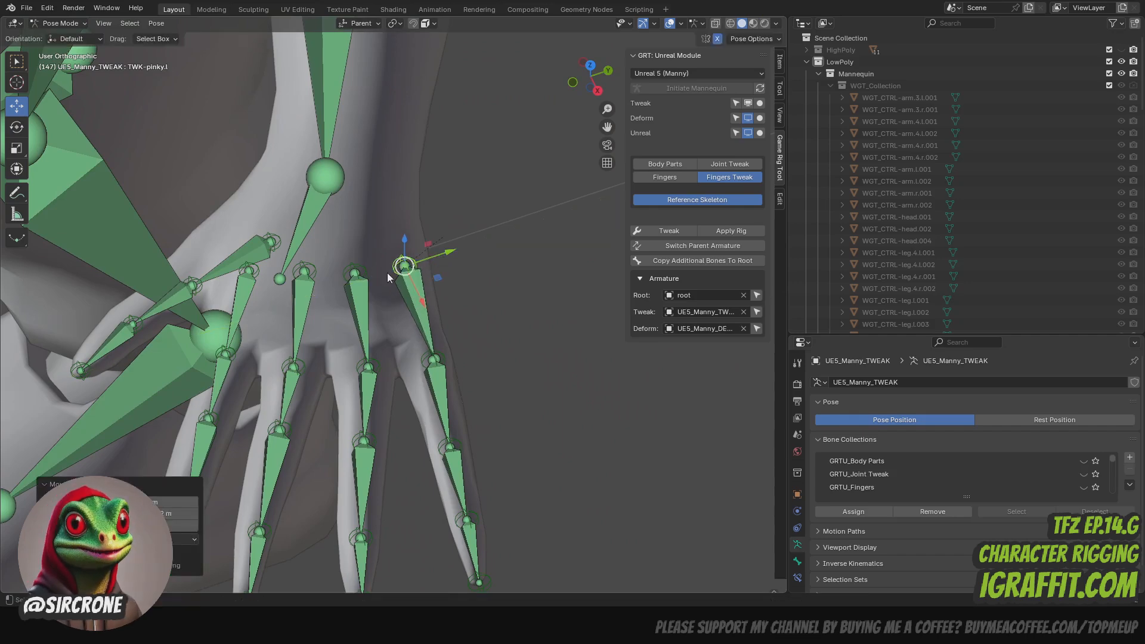
left_click_drag(592, 69, 585, 90)
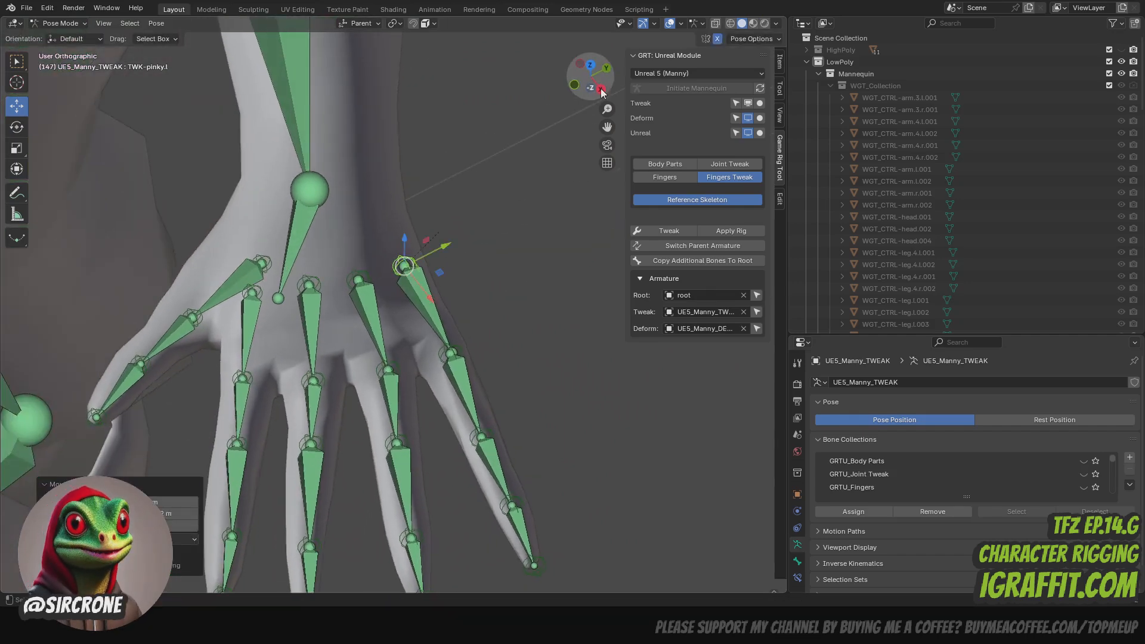
- Switch from Fingers Tweak to Joint Tweak controls and centre the left wrist control (TWK-arm.3.l) inside the wrist
left_click(733, 175)
left_click(736, 162)
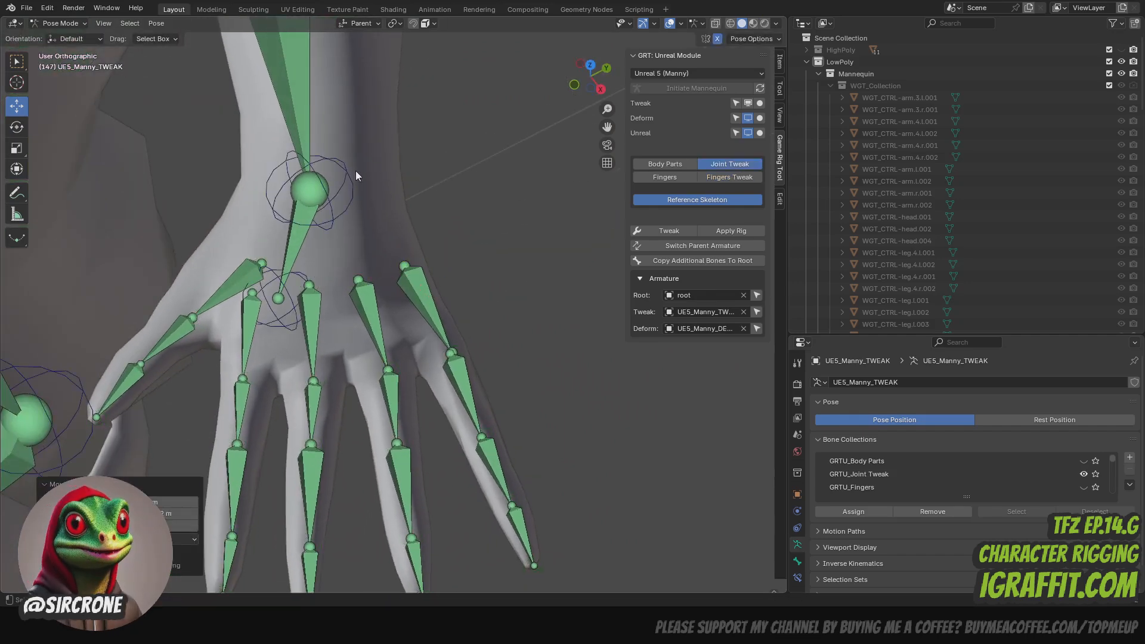
left_click(316, 191)
left_click_drag(312, 189, 323, 154)
left_click_drag(583, 75, 686, 21)
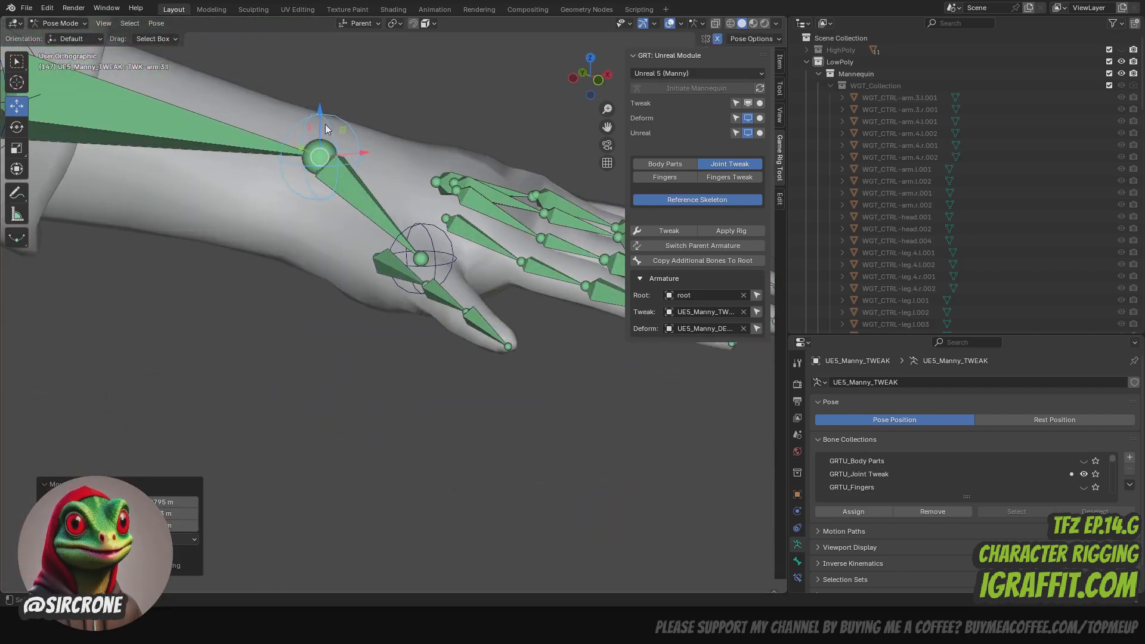
left_click_drag(321, 121, 340, 178)
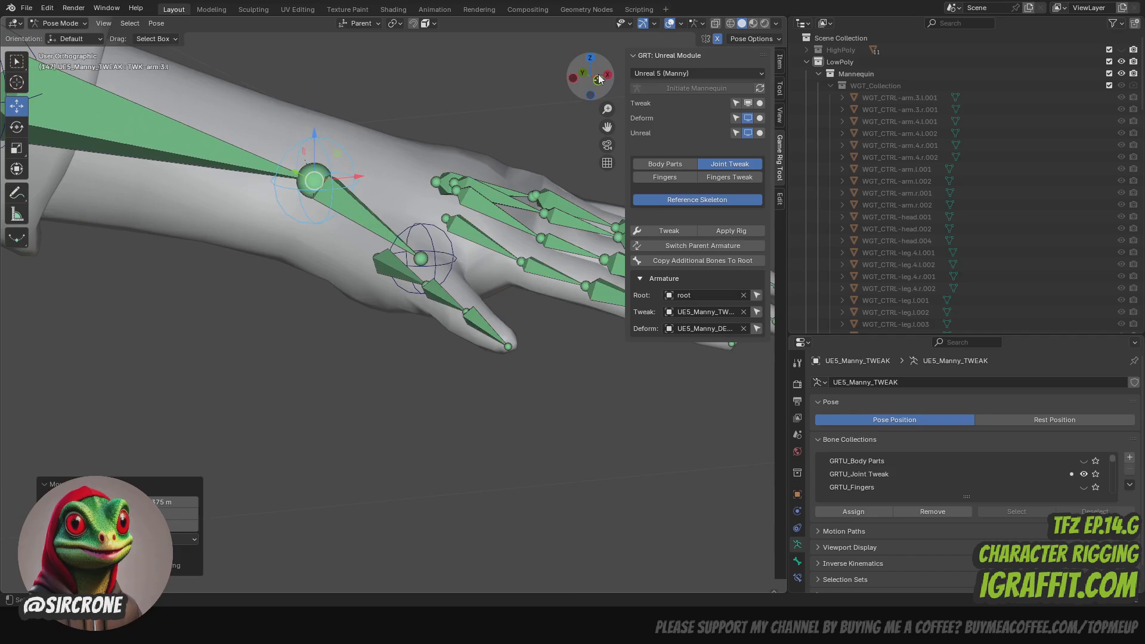
- Move the left hand's end control (TWK-arm.4.l) to the middle of the palm, centred in the hand's thickness
left_click_drag(599, 76, 505, 121)
left_click(342, 299)
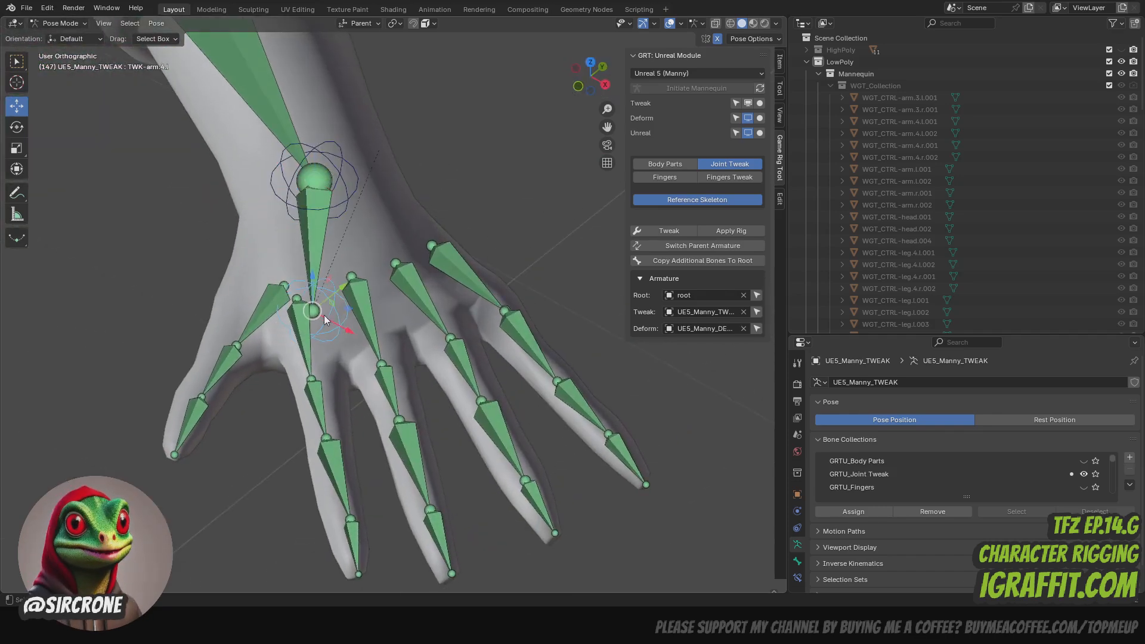
left_click_drag(331, 325, 380, 274)
left_click_drag(601, 68, 430, 38)
left_click_drag(370, 236, 370, 222)
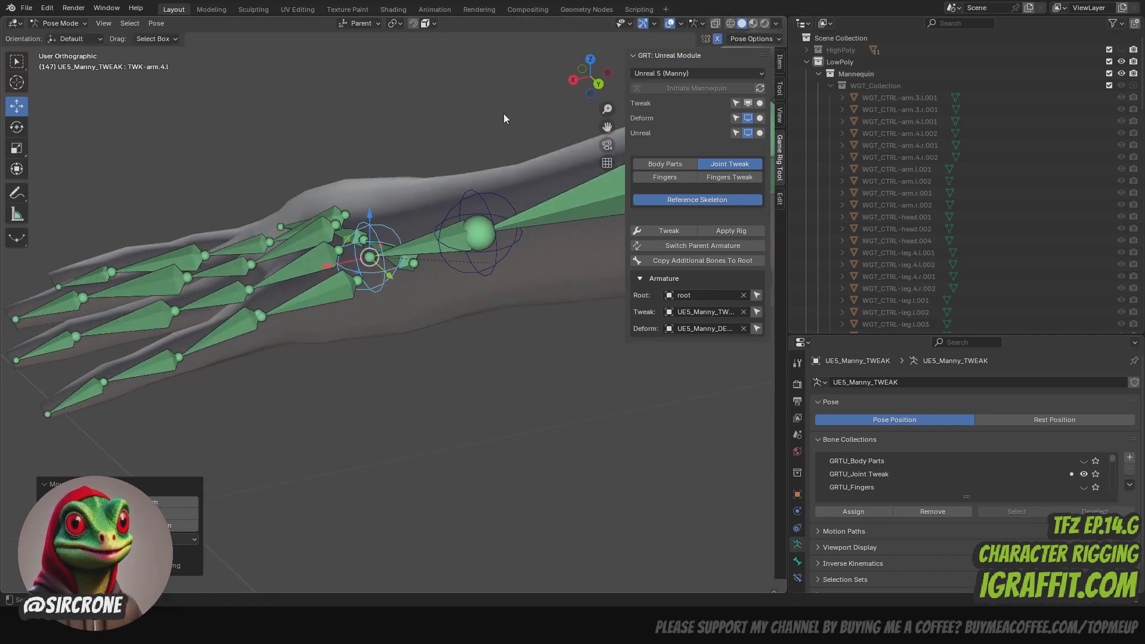
left_click_drag(588, 77, 584, 134)
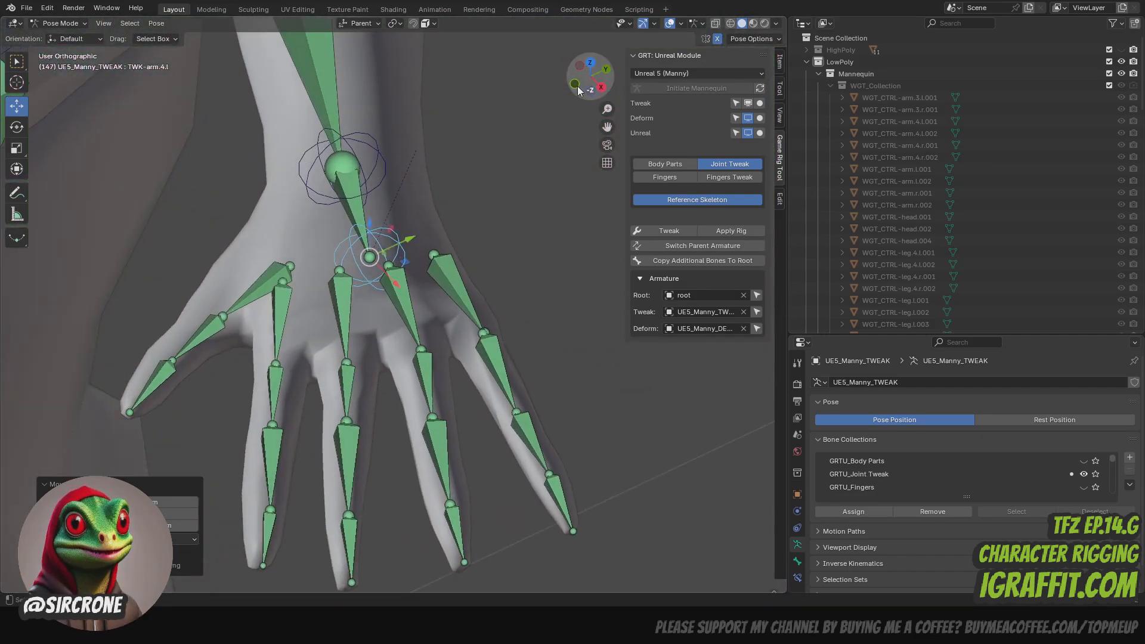
left_click_drag(362, 261, 355, 264)
- Show the Body Parts controls and raise the spine base control (LIMB-spine_start) to hip height
scroll(380, 251, "down", 3)
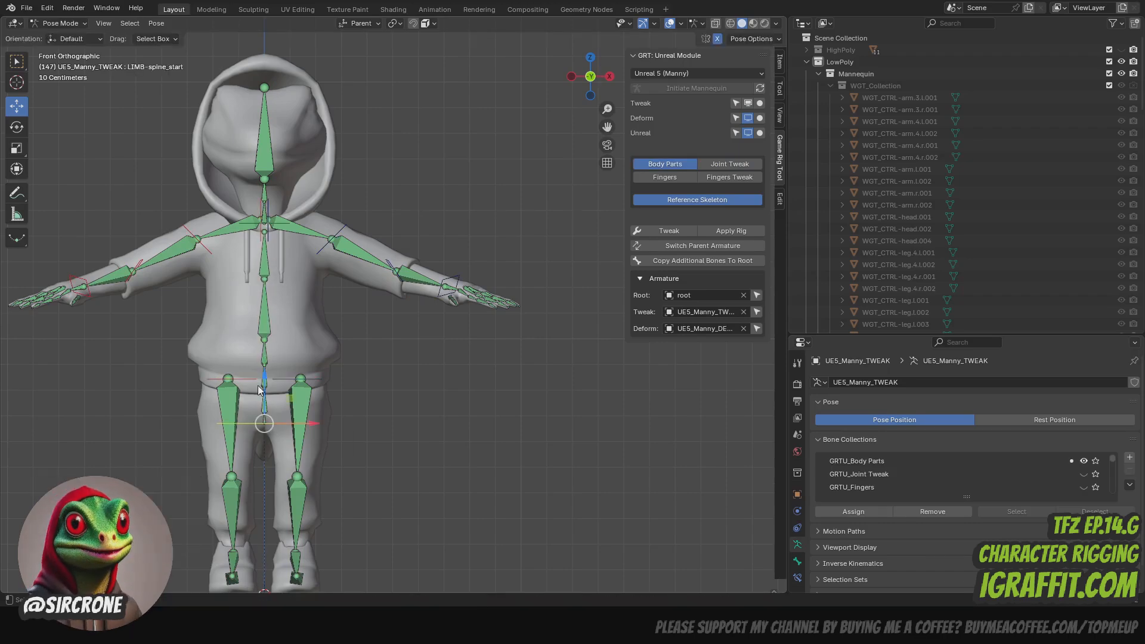
left_click(265, 334)
left_click_drag(592, 78, 471, 79)
scroll(609, 99, "up", 1)
- Switch to the Joint Tweak controls and lower the upper spine controls, bringing the topmost one (TWK-spine.6) down to the shoulders
left_click(730, 164)
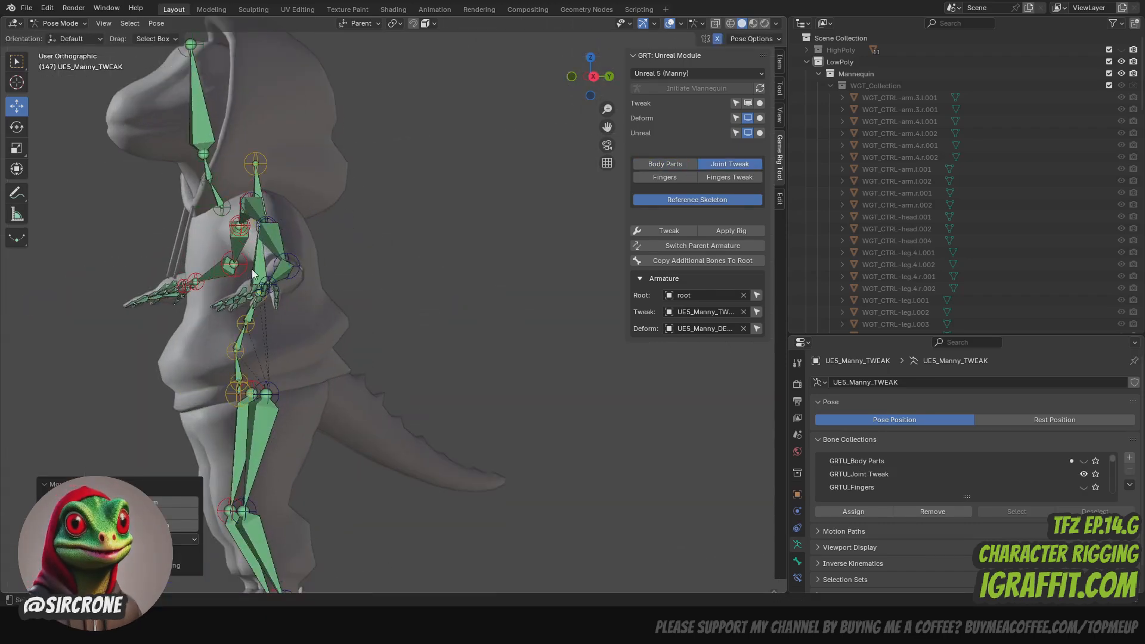
left_click_drag(596, 80, 486, 83)
left_click(243, 352)
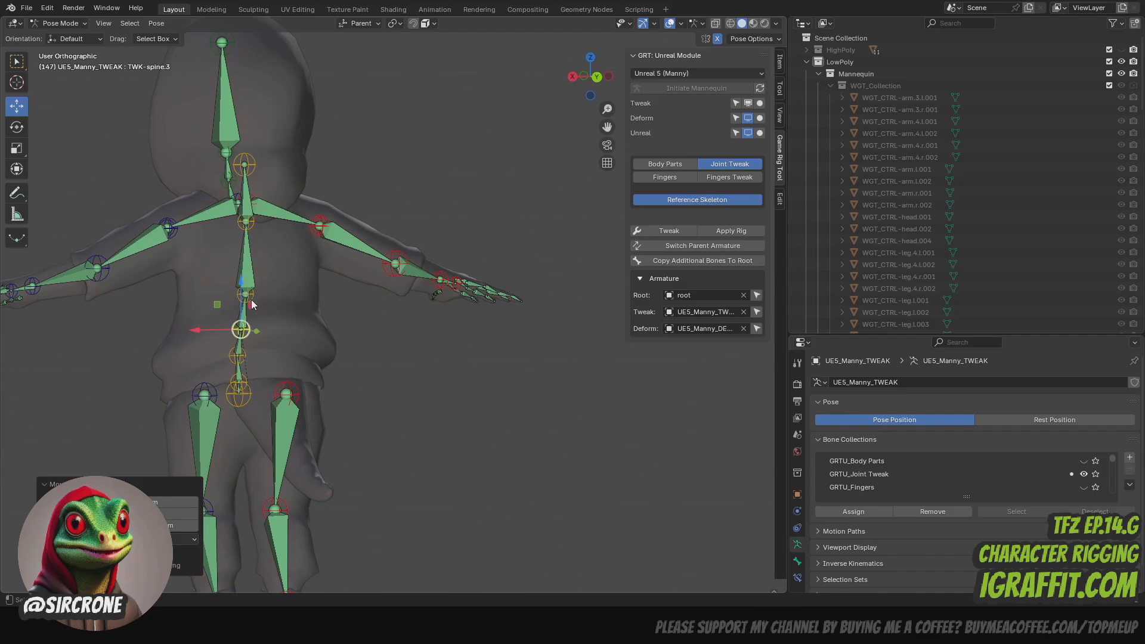
left_click(246, 222)
left_click_drag(246, 184, 245, 206)
left_click(244, 165)
left_click_drag(245, 139, 245, 169)
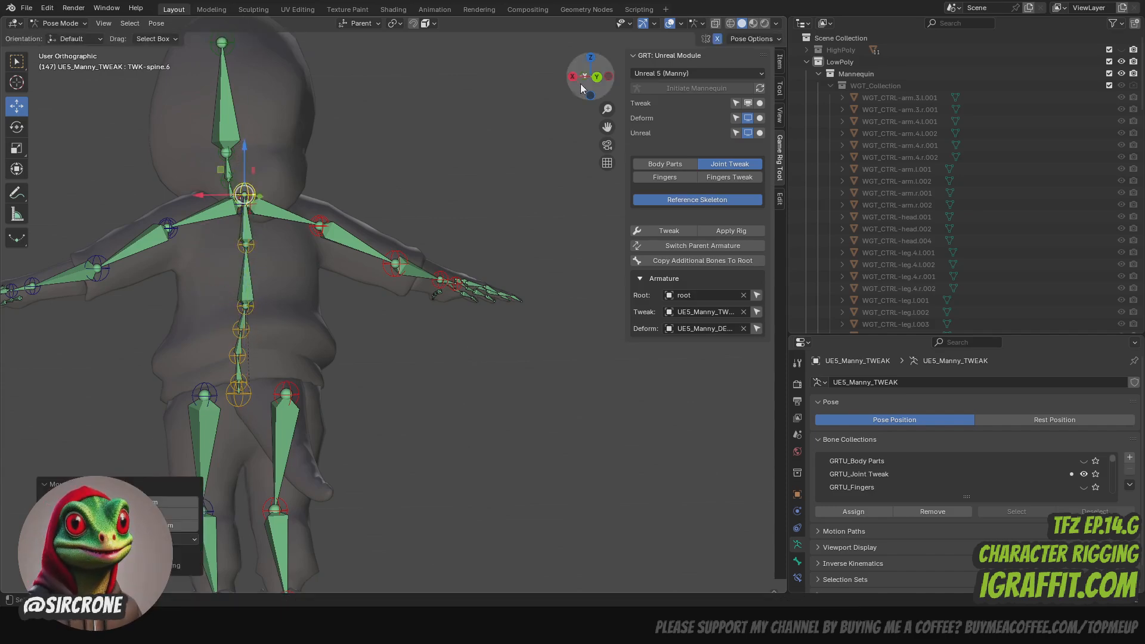
- Shift the mid-spine control (TWK-spine.3) and the one below it slightly toward the back to smooth the spine's curve, and save the file
mouse_move(590, 78)
left_mouse_down()
mouse_move(689, 79)
mouse_move(578, 78)
left_mouse_up()
scroll(373, 305, "down", 3)
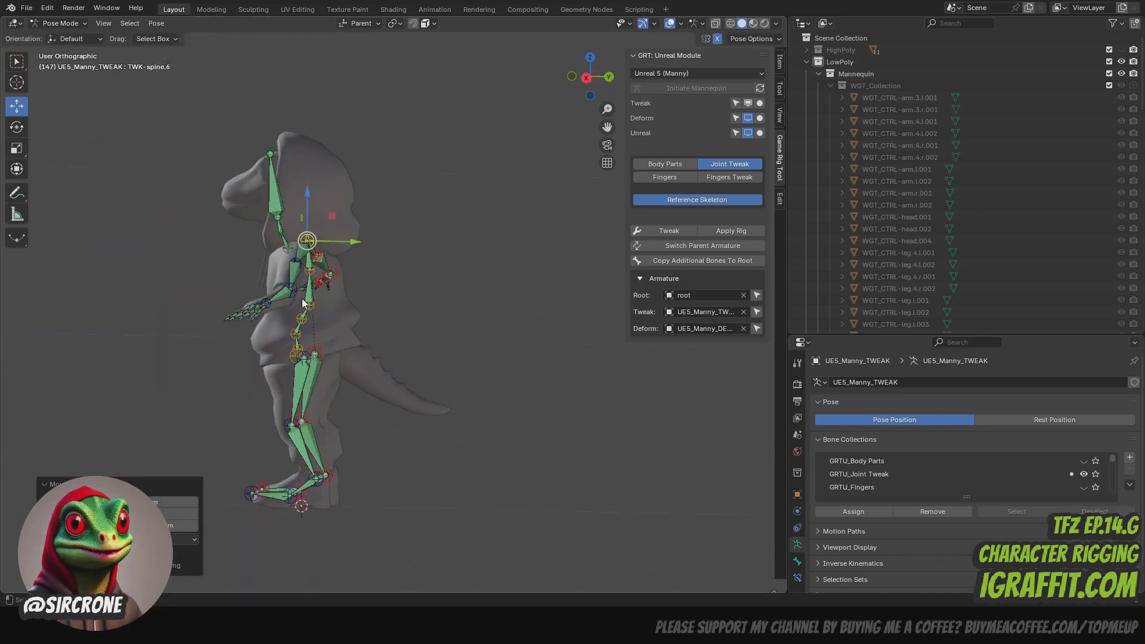
scroll(393, 309, "up", 4)
left_click(192, 366)
left_click(203, 335)
left_click_drag(216, 366, 233, 335)
key("ctrl+s")
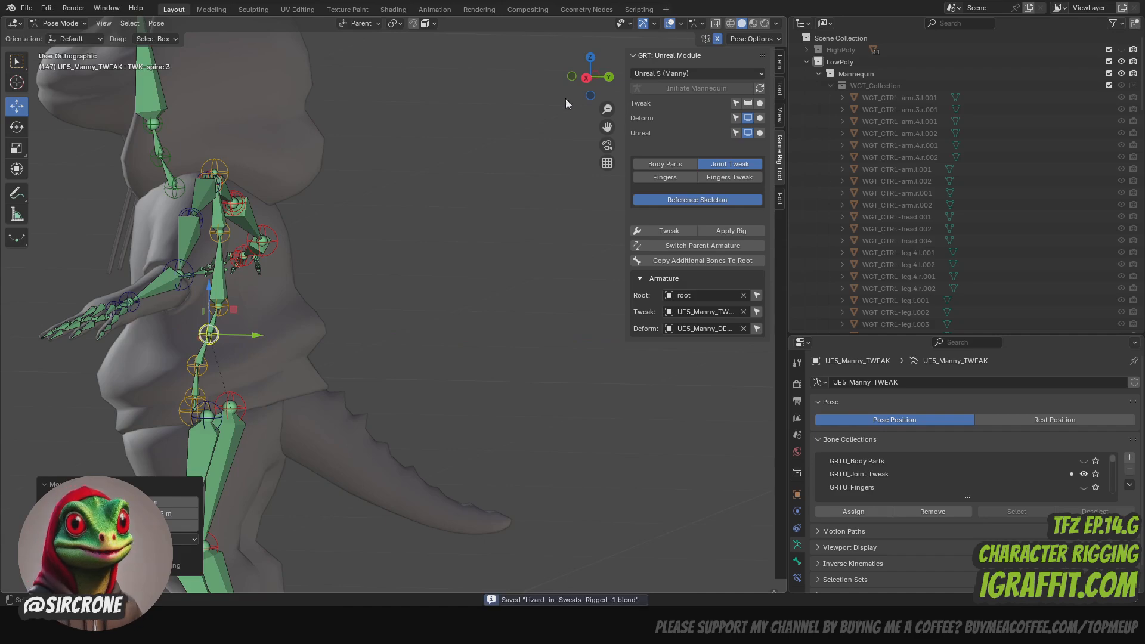
- Move the top spine control (TWK-spine.6) slightly toward the character's front
mouse_move(590, 78)
left_mouse_down()
mouse_move(498, 77)
mouse_move(632, 79)
mouse_move(611, 78)
left_mouse_up()
left_click(215, 174)
left_click_drag(262, 174, 254, 173)
scroll(388, 305, "down", 2)
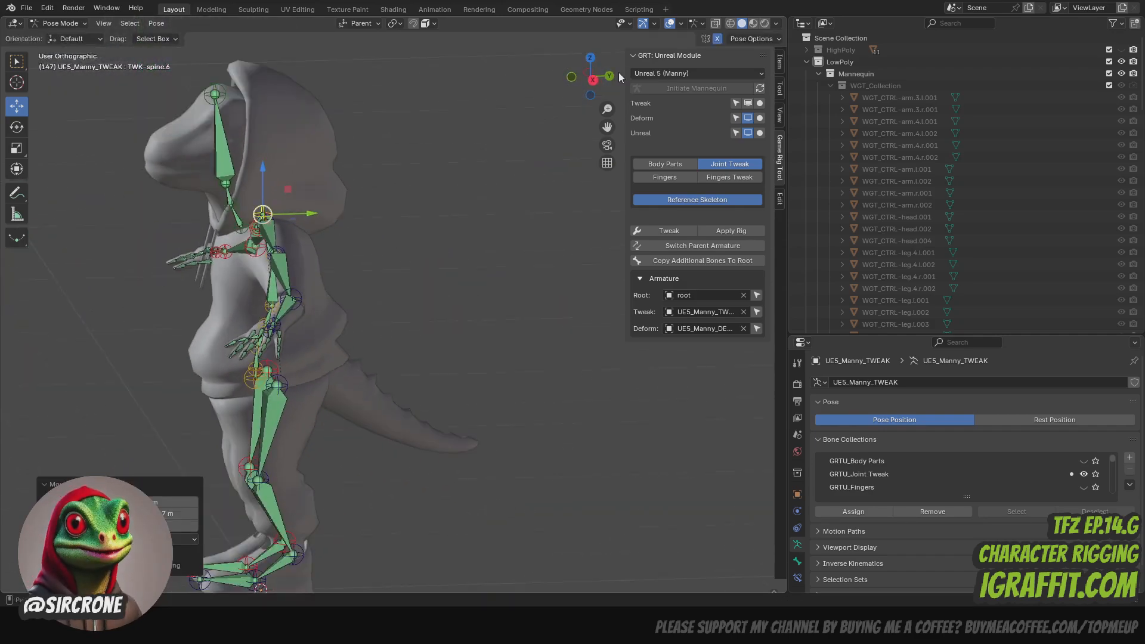
- Return to Object Mode, apply the tweaked rig with Apply Rig and save the file
left_click_drag(593, 77, 689, 79)
left_click(62, 24)
left_click(67, 37)
left_click(729, 229)
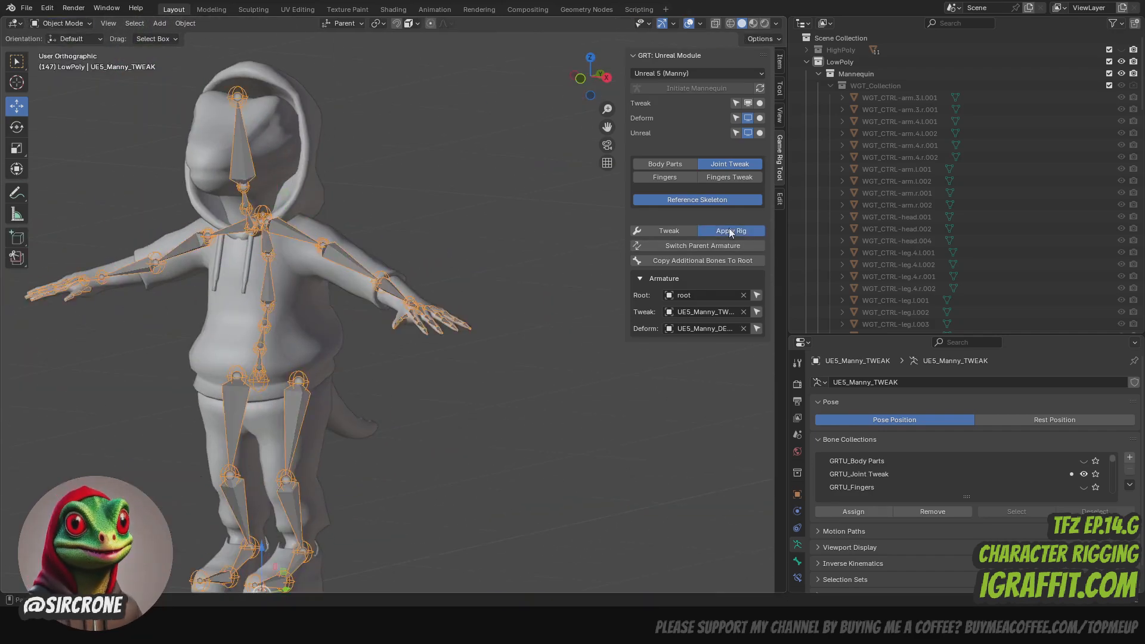
key("ctrl+s")
scroll(491, 169, "down", 2)
left_click_drag(607, 127, 684, 119)
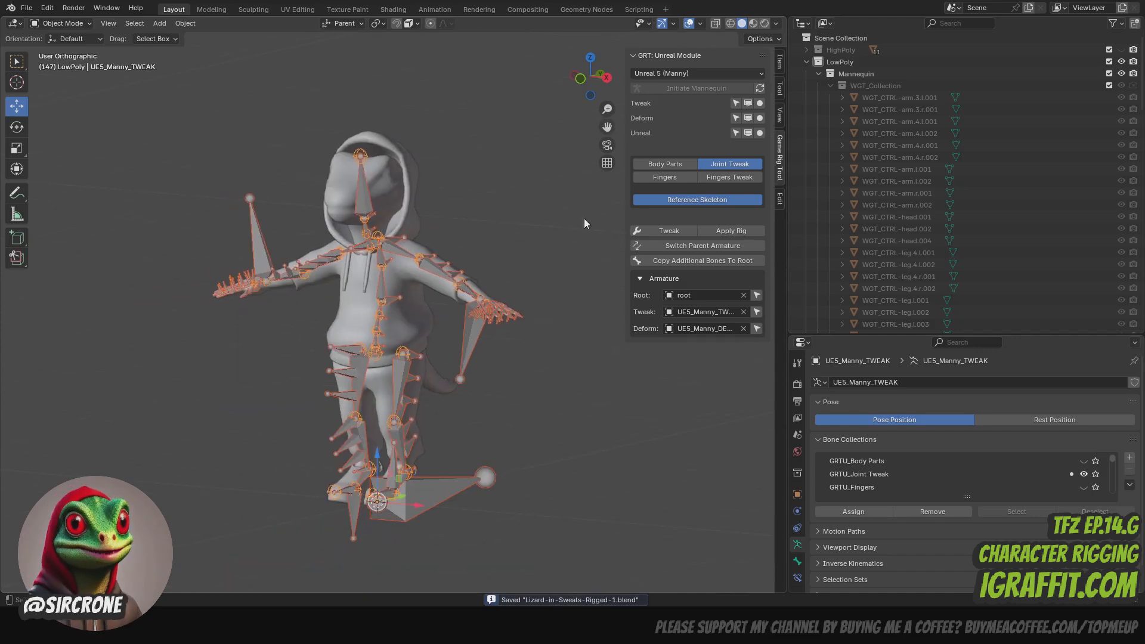
- Hide the Unreal, Deform and Tweak armatures and select all of the character's meshes
left_click(749, 131)
left_click(748, 117)
left_click(748, 103)
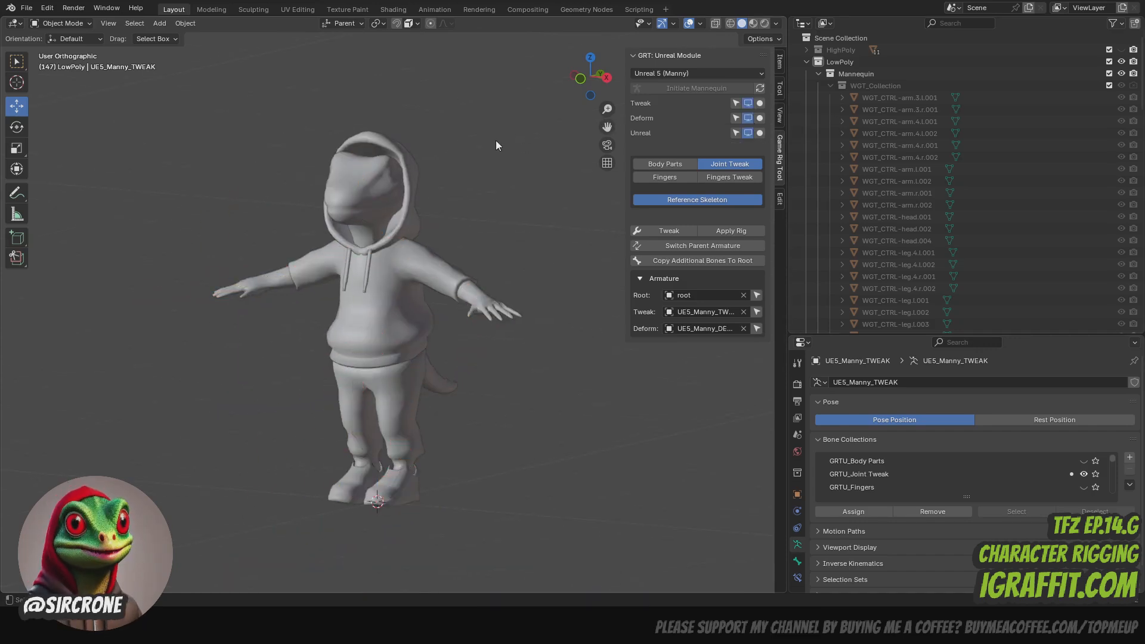
left_click_drag(588, 66, 546, 69)
key("a")
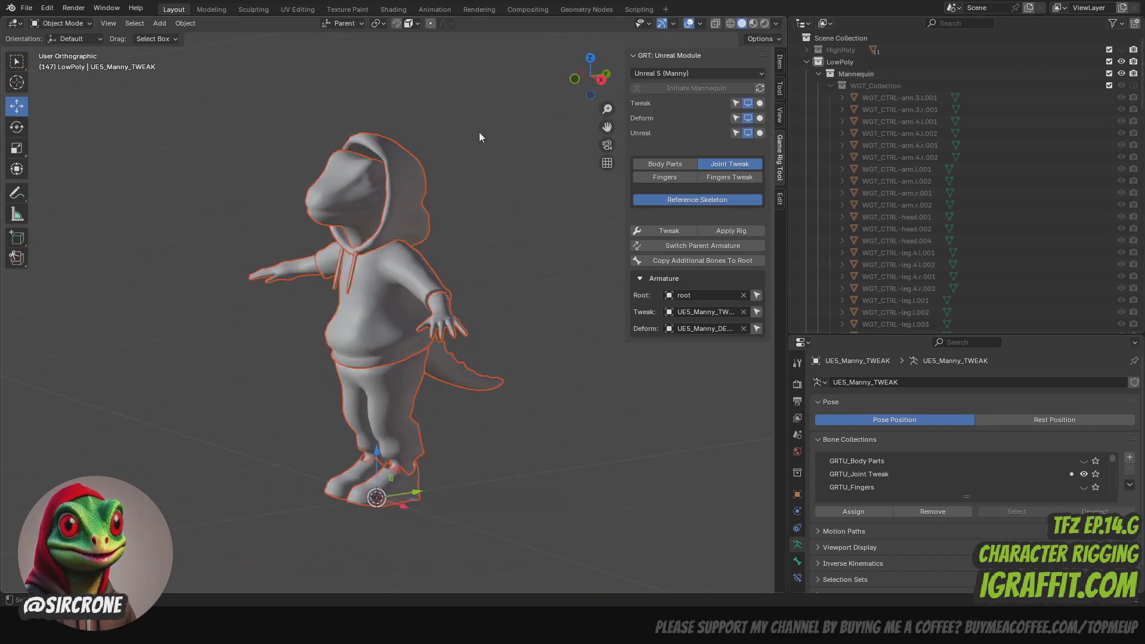
- Show the Tweak armature, parent the selected meshes to it with automatic weights, and save the file
left_click(748, 103)
left_click(185, 23)
mouse_move(205, 231)
left_click(381, 265)
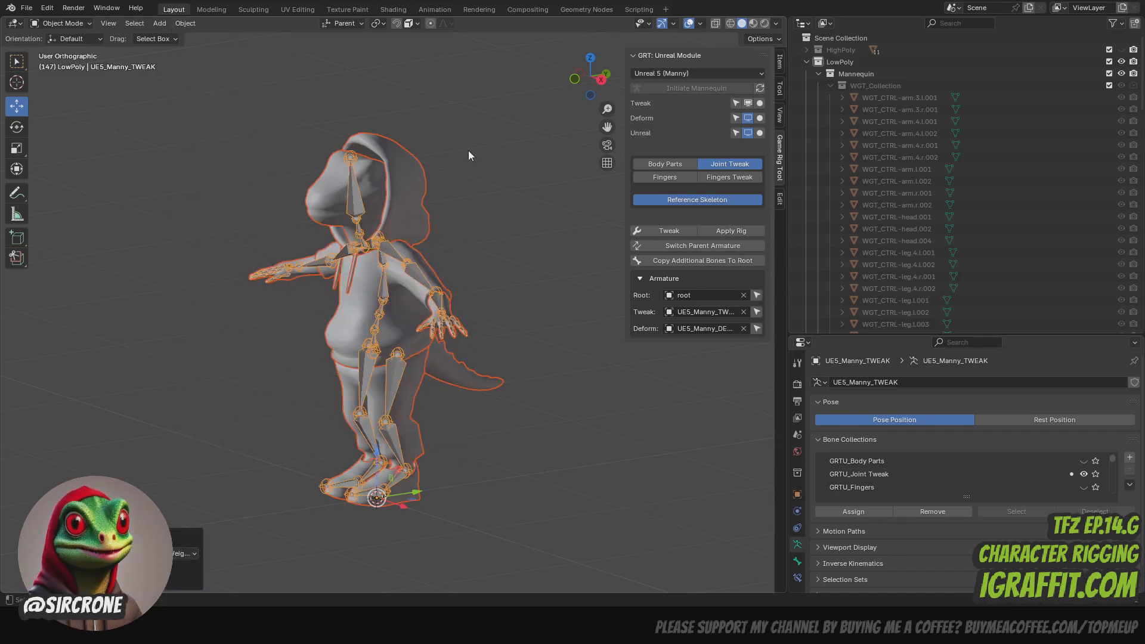
key("ctrl+s")
- Hide the Tweak armature, show the Unreal armature and parent the selected meshes to its root armature
left_click(748, 103)
left_click(748, 133)
left_click(748, 133)
left_click(748, 133)
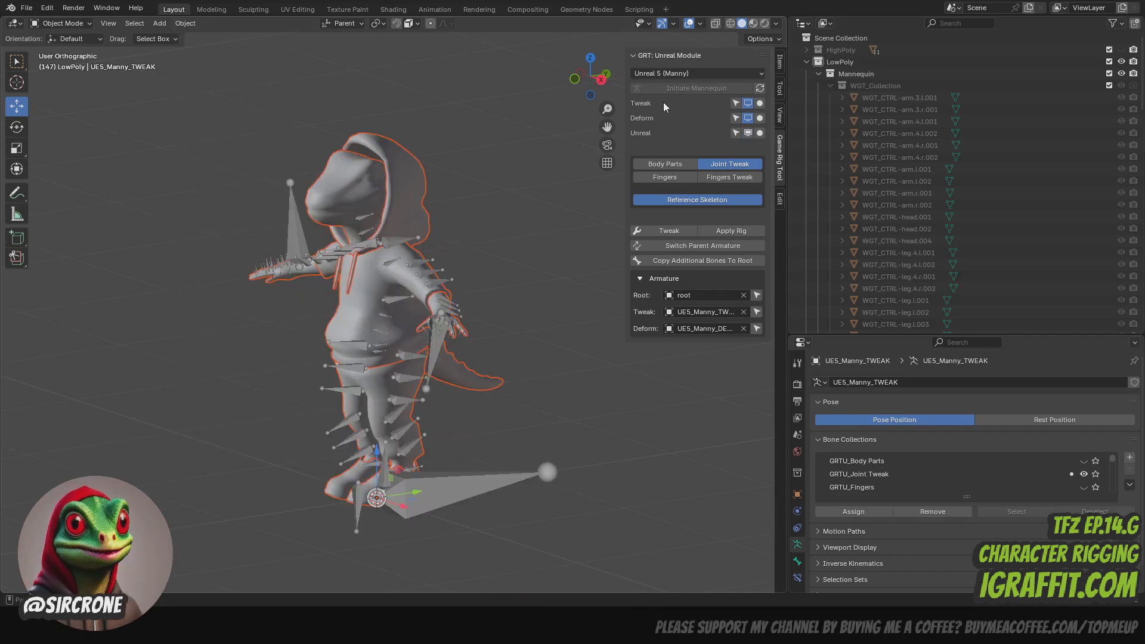
left_click(299, 218, "shift")
left_click(185, 23)
mouse_move(241, 231)
left_click(363, 248)
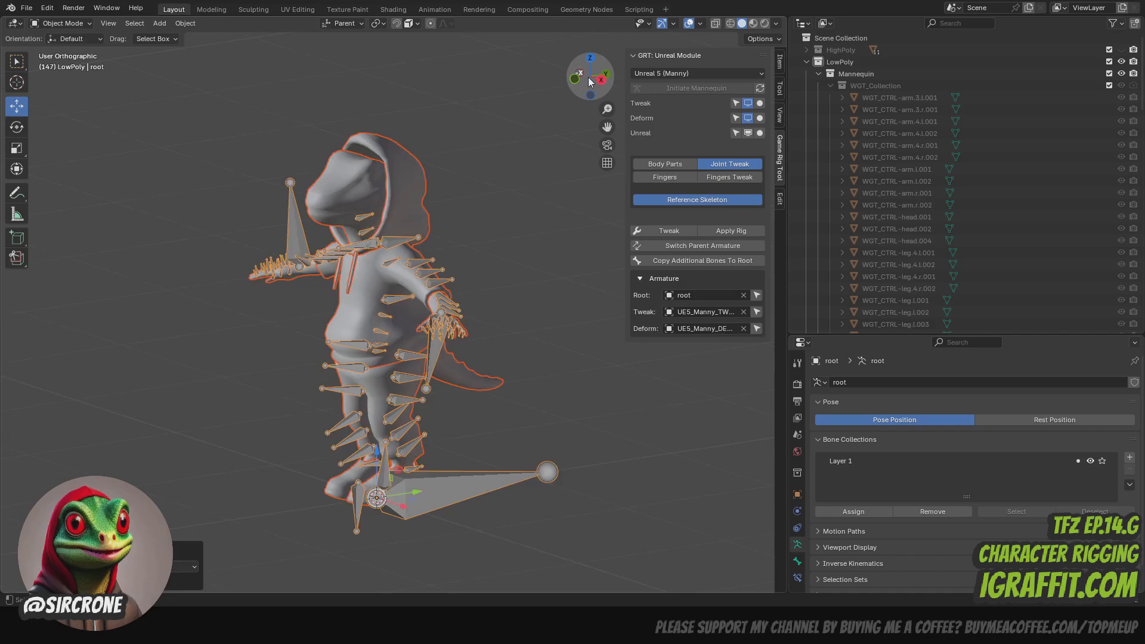
- Put the root armature in Pose Mode, rotate the left upper arm bone (upperarm_l) downward to test the deformation, and undo the rotation
left_click(575, 79)
left_click(496, 149)
left_click(377, 250)
left_click(62, 24)
left_click(65, 63)
scroll(517, 166, "up", 3)
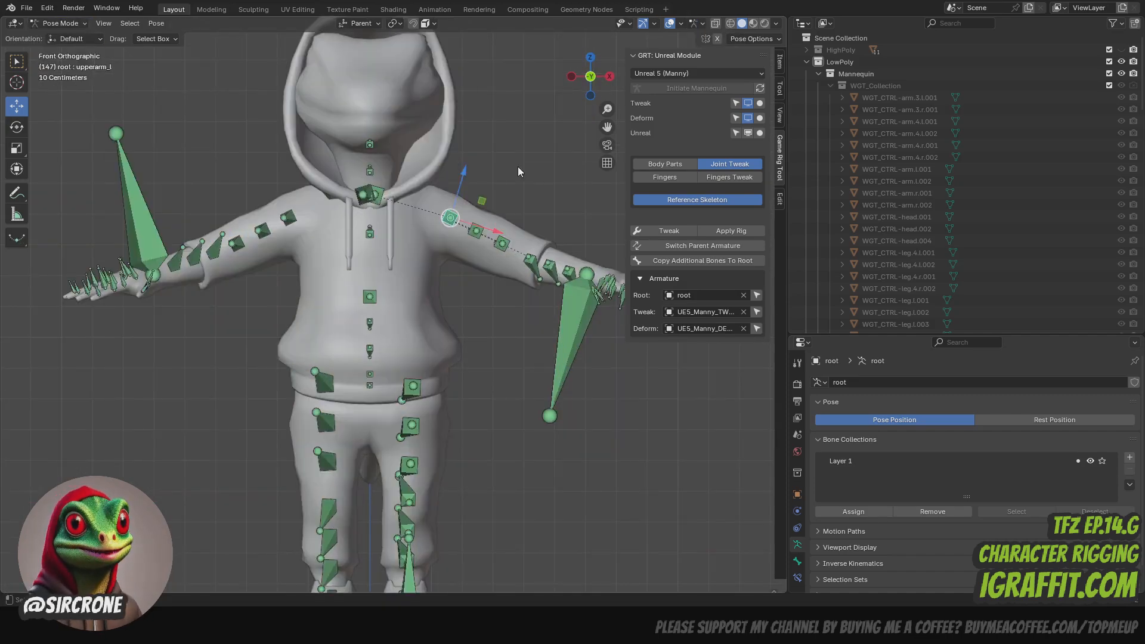
key("r")
left_click_drag(469, 177, 525, 180)
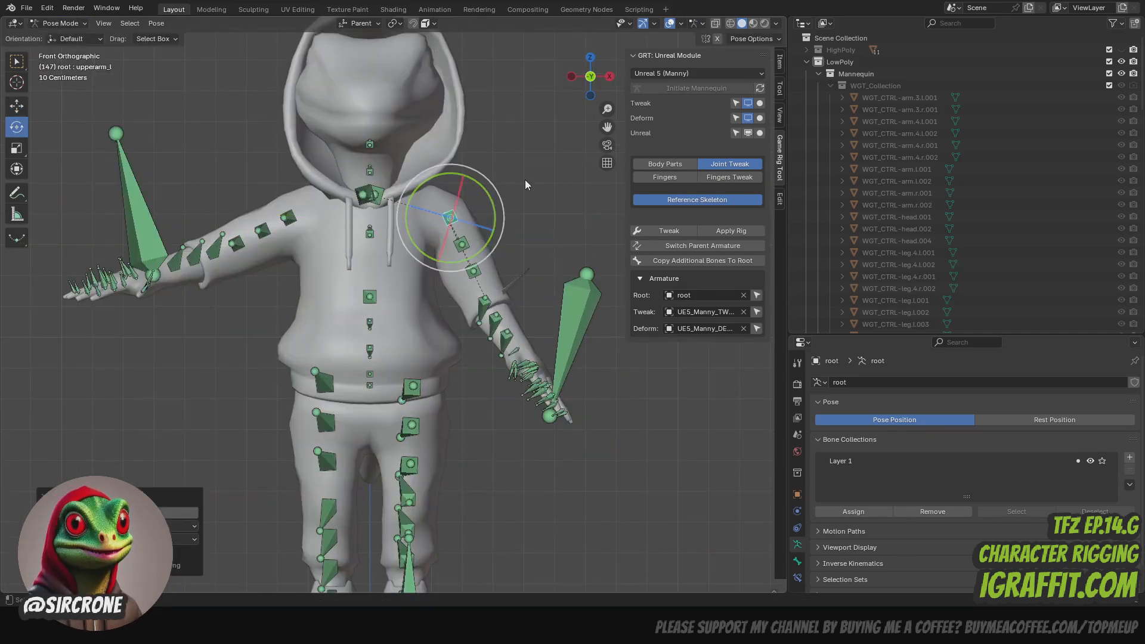
key("ctrl+z")
- Test the mesh deformation by rotating two more bones of the root armature, undoing each rotation
left_click_drag(577, 85, 492, 79)
left_click(425, 288)
left_click_drag(444, 258, 458, 272)
key("ctrl+z")
left_click_drag(582, 81, 548, 89)
scroll(540, 366, "down", 3)
middle_click_drag(539, 366, 528, 328, "shift")
scroll(529, 328, "up", 3)
left_click_drag(581, 90, 565, 73)
left_click(396, 417)
left_click_drag(343, 389, 327, 413)
key("ctrl+z")
- Return the root armature to Object Mode and switch the viewport to Material Preview shading
left_click_drag(576, 87, 608, 89)
key("ctrl+Tab")
scroll(576, 220, "down", 2)
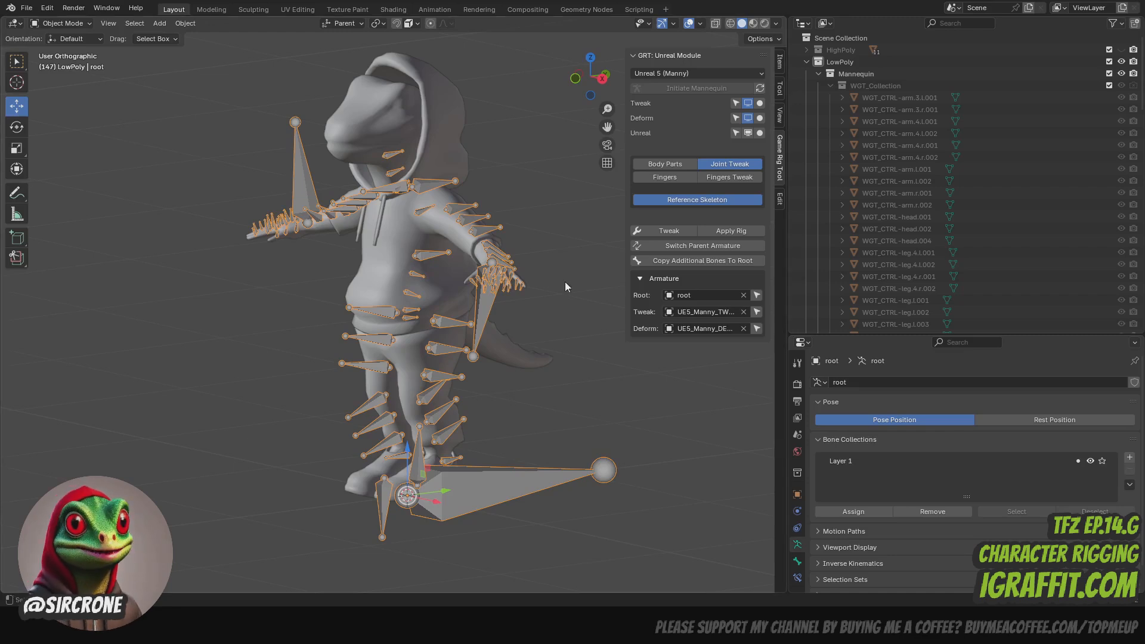
left_click_drag(589, 85, 522, 99)
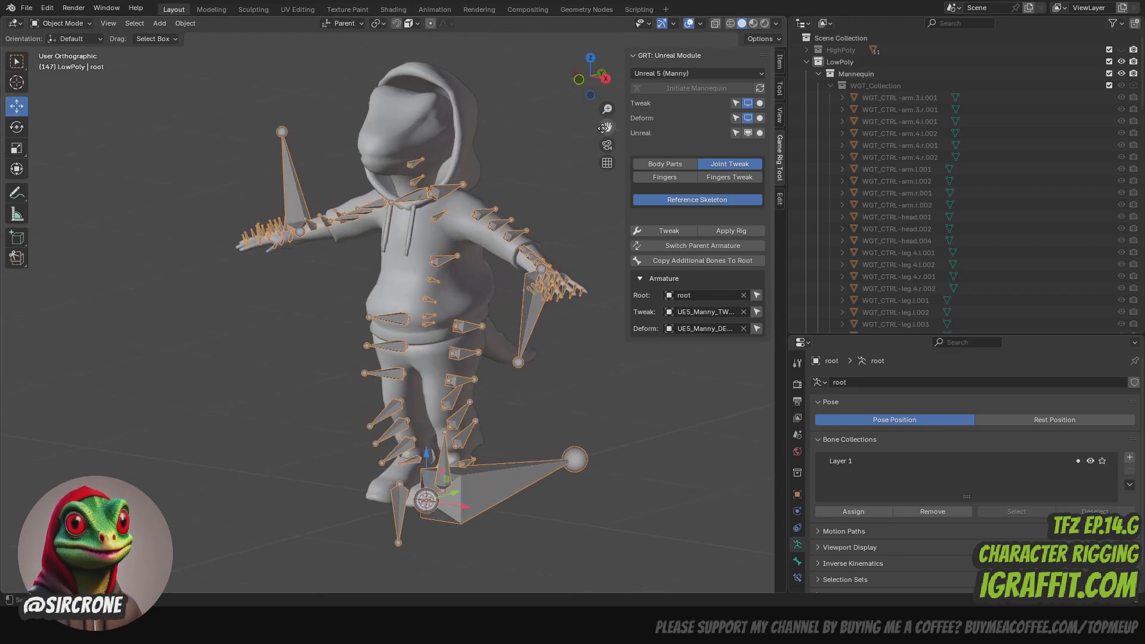
left_click_drag(605, 128, 578, 138)
mouse_move(596, 90)
left_mouse_down()
mouse_move(627, 96)
mouse_move(610, 85)
left_mouse_up()
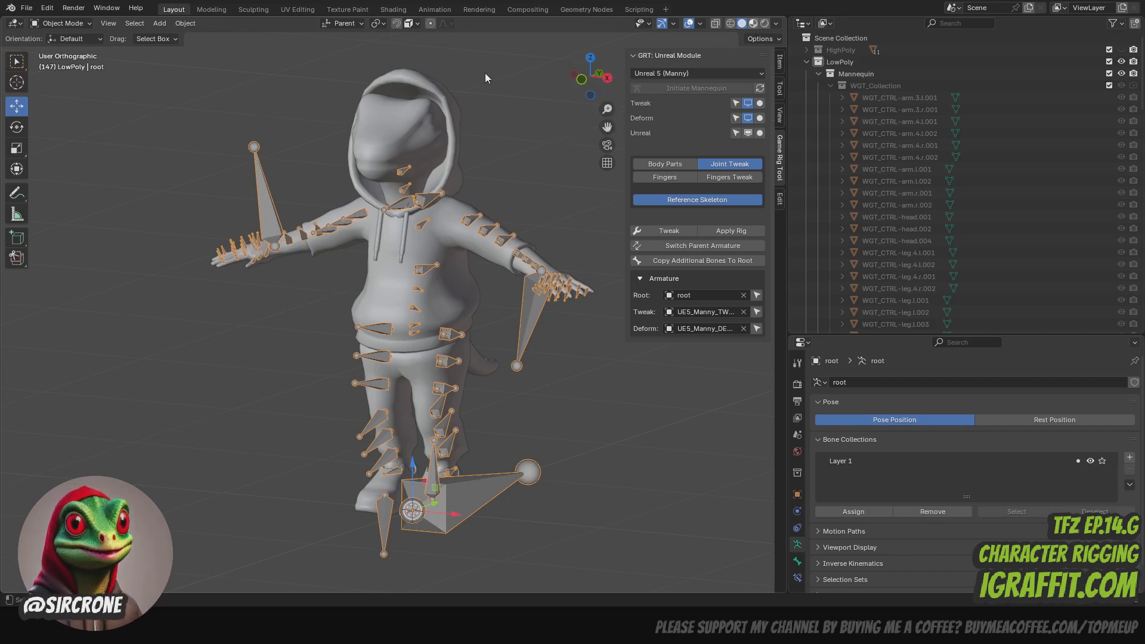
left_click(753, 24)
left_click(477, 57)
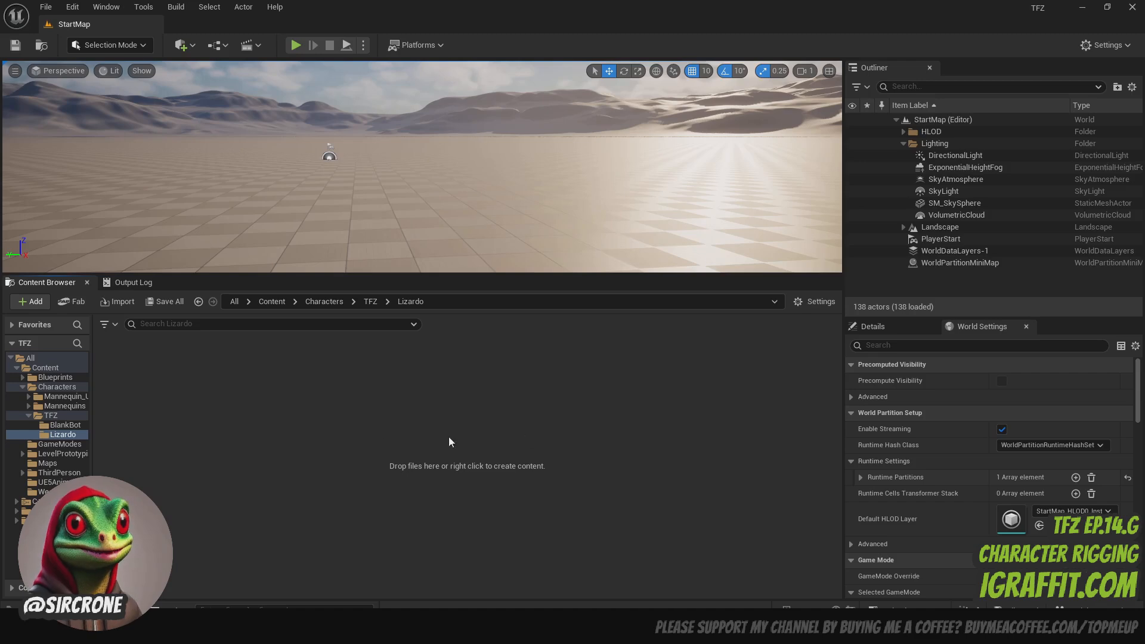
- In Unreal Engine, choose Lizardo.fbx from the FinalSkeletalMeshes folder for import into the Lizardo content folder
right_click(357, 435)
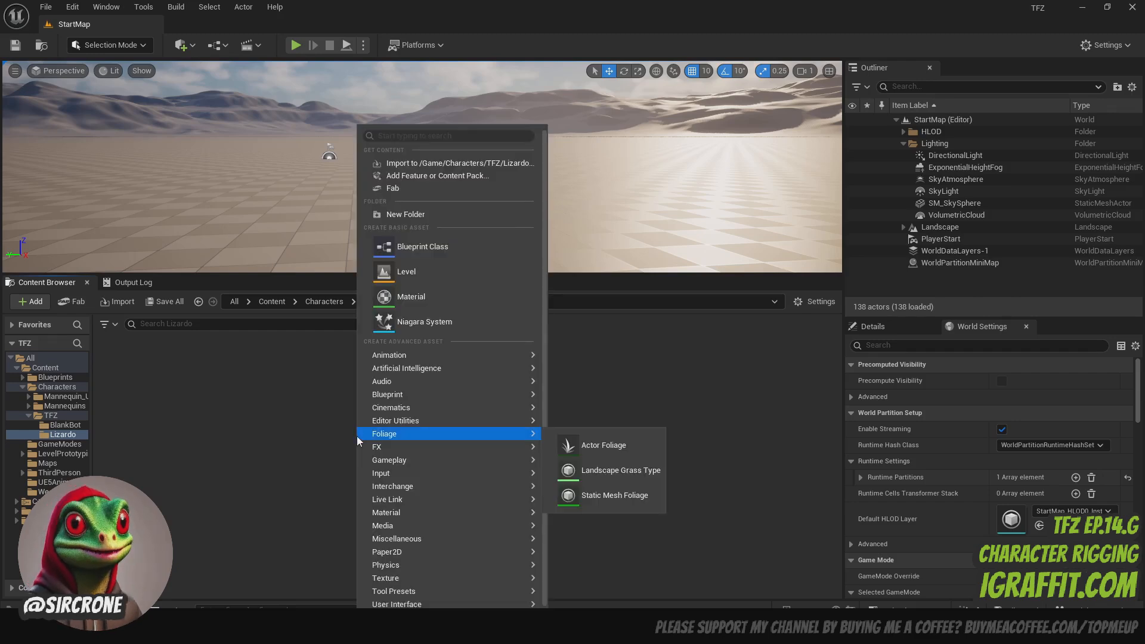
left_click(437, 164)
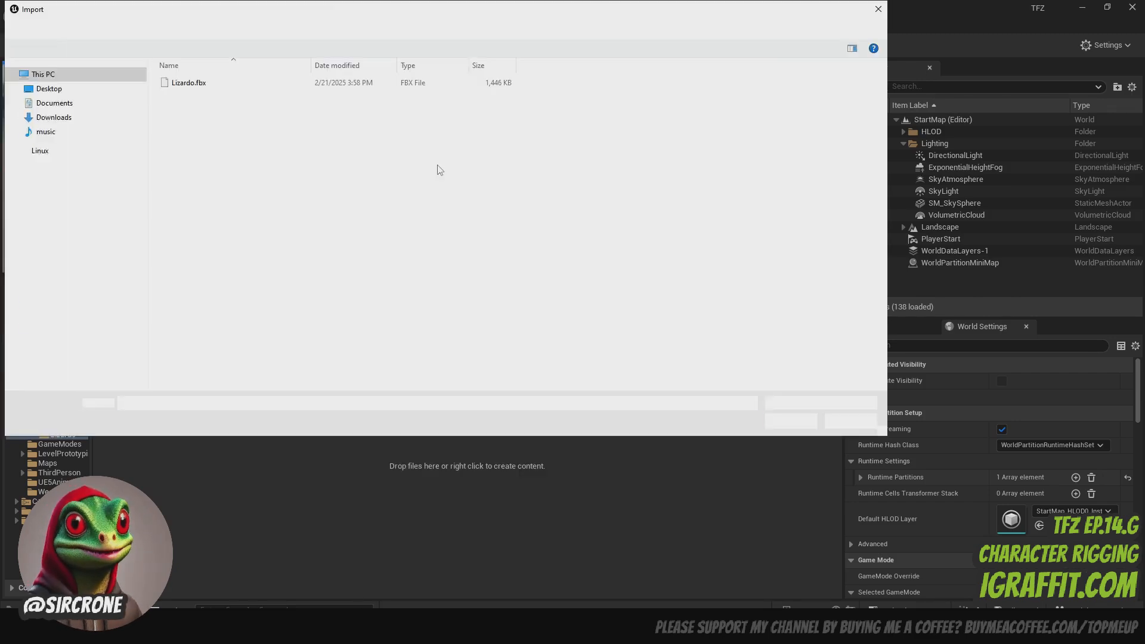
left_click(189, 83)
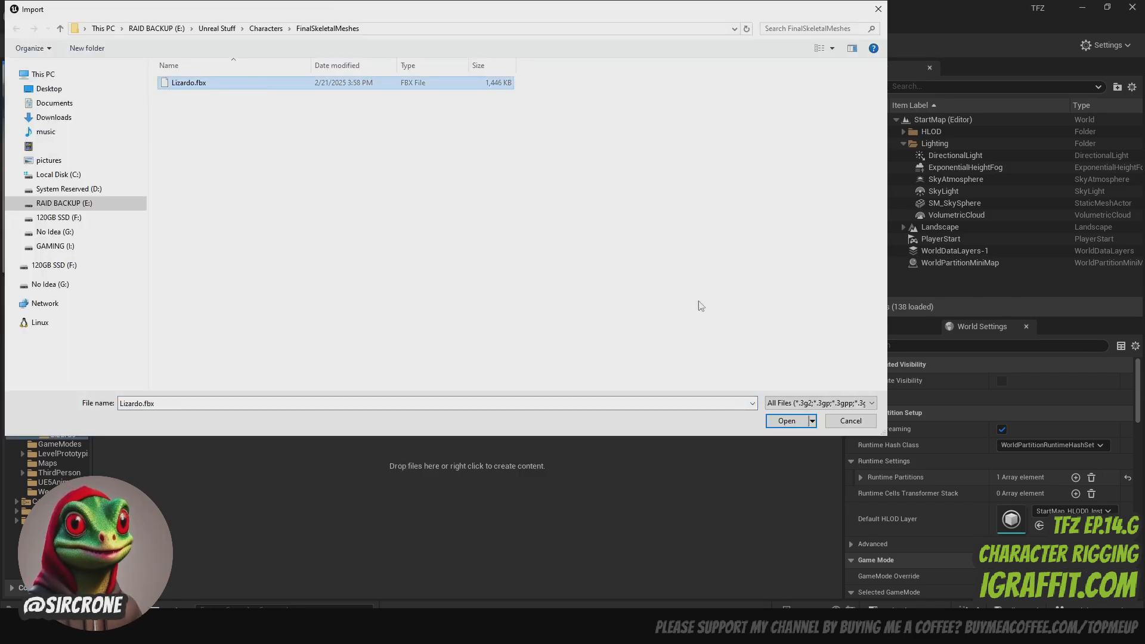
left_click(787, 421)
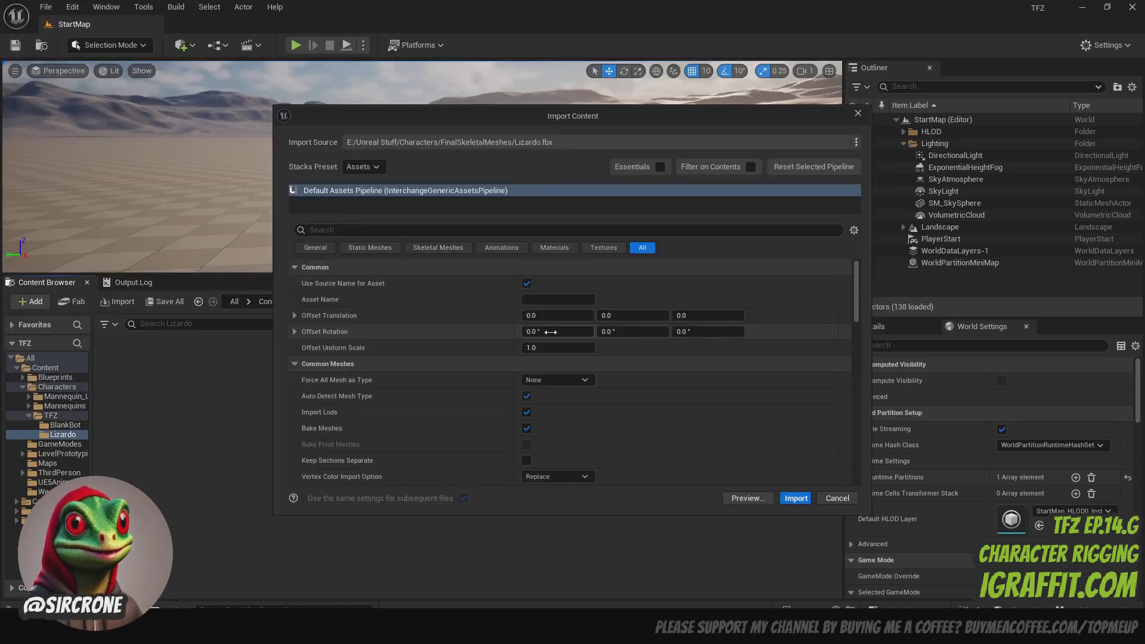
- Set the import's skeleton to SK_Mannequin and import the content
scroll(451, 274, "down", 10)
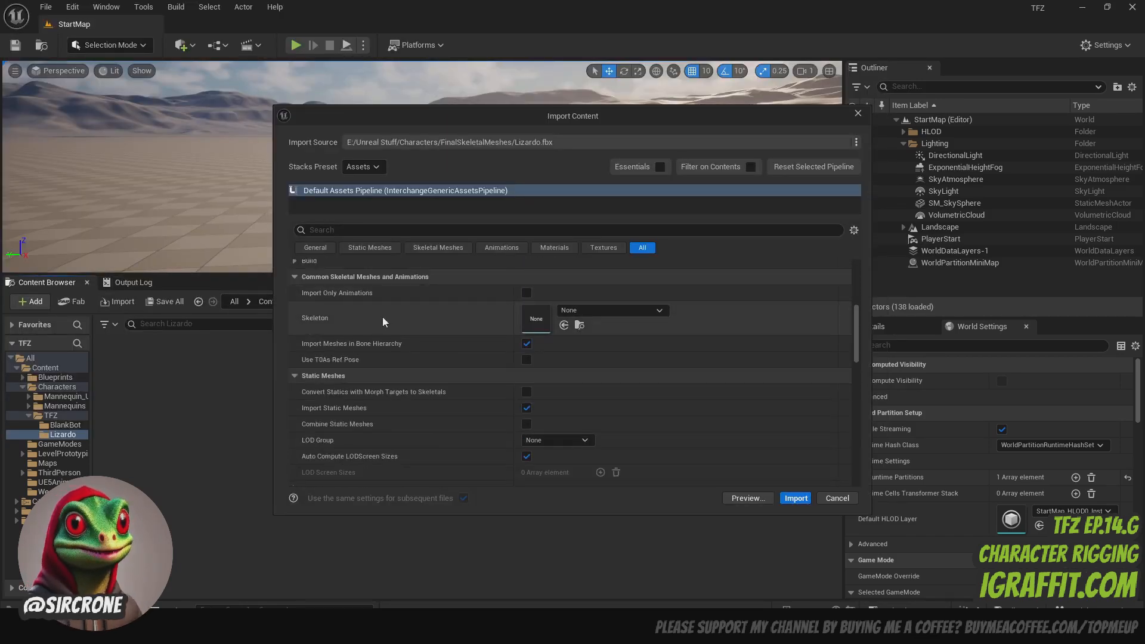
left_click(663, 310)
scroll(672, 463, "down", 3)
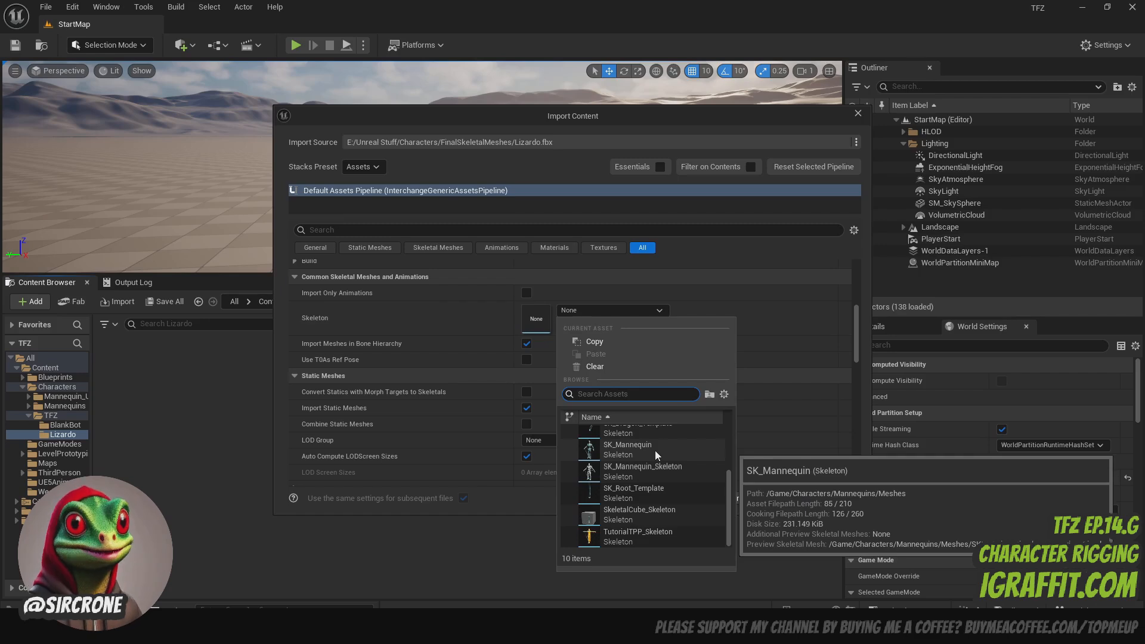
left_click(655, 449)
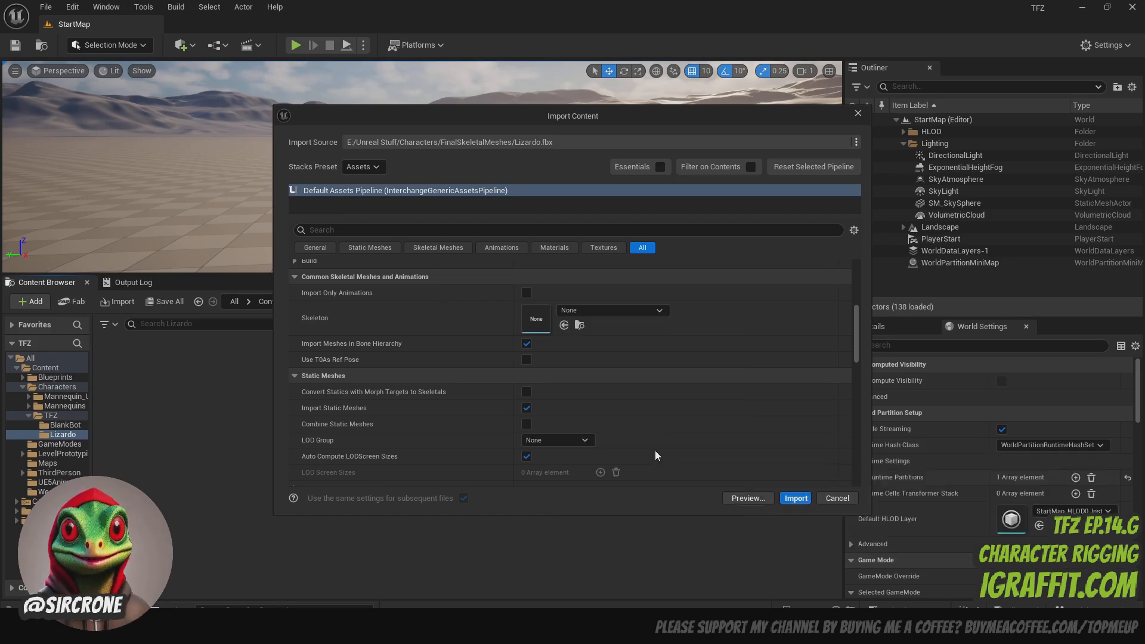
left_click(800, 499)
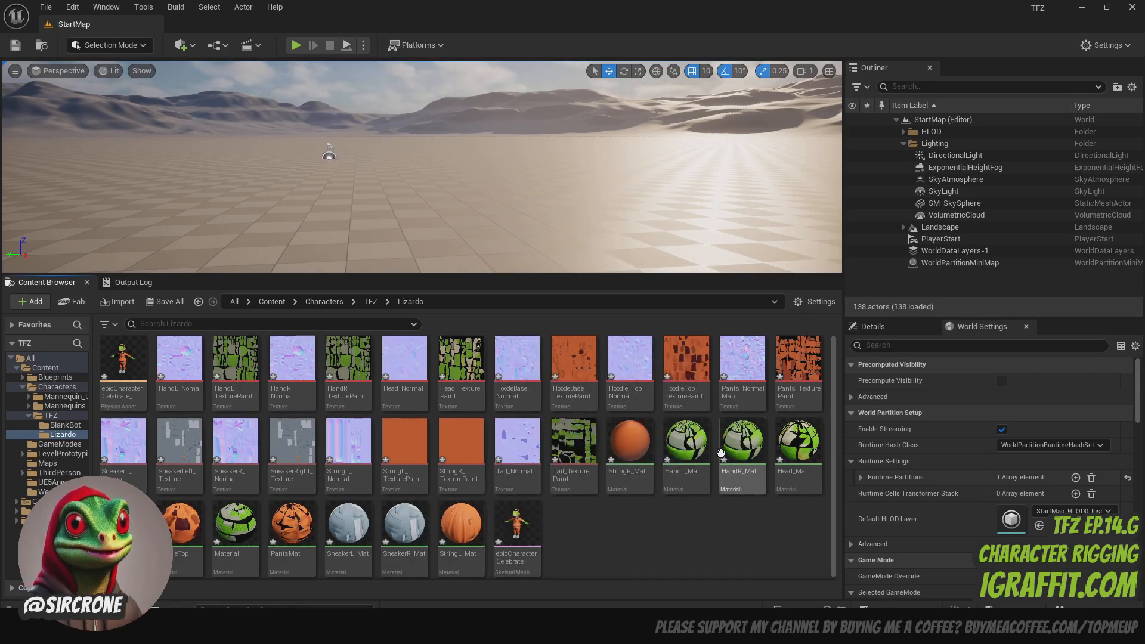
- Open the imported epicCharacter_Celebrate skeletal mesh, examine the character from the front and side down to its feet, and close it
mouse_move(533, 525)
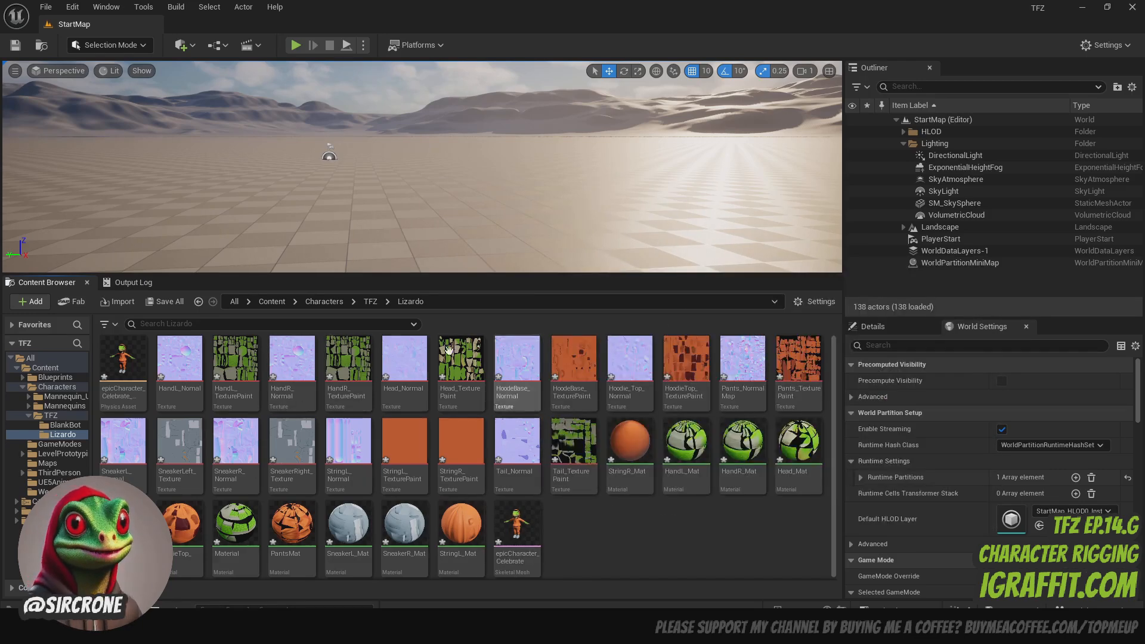
double_click(522, 530)
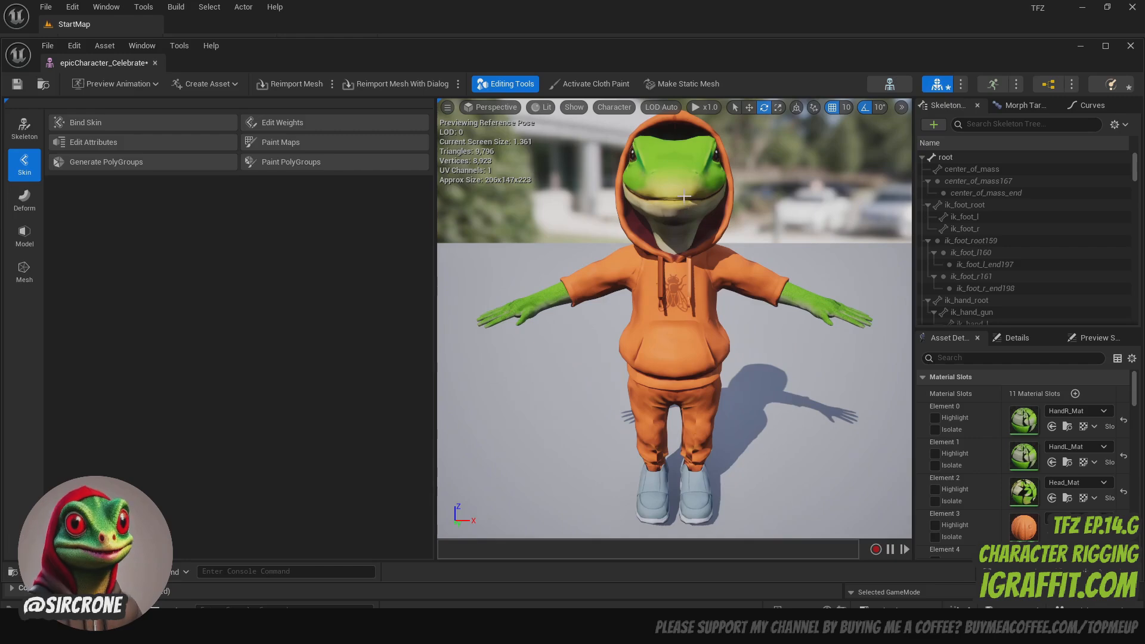
mouse_move(725, 234)
right_mouse_down()
mouse_move(597, 239)
mouse_move(648, 238)
mouse_move(650, 262)
mouse_move(733, 256)
mouse_move(818, 214)
mouse_move(805, 236)
mouse_move(701, 237)
mouse_move(883, 239)
mouse_move(733, 232)
right_mouse_up()
key("w")
right_click_drag(664, 260, 869, 268)
key("a")
key("s")
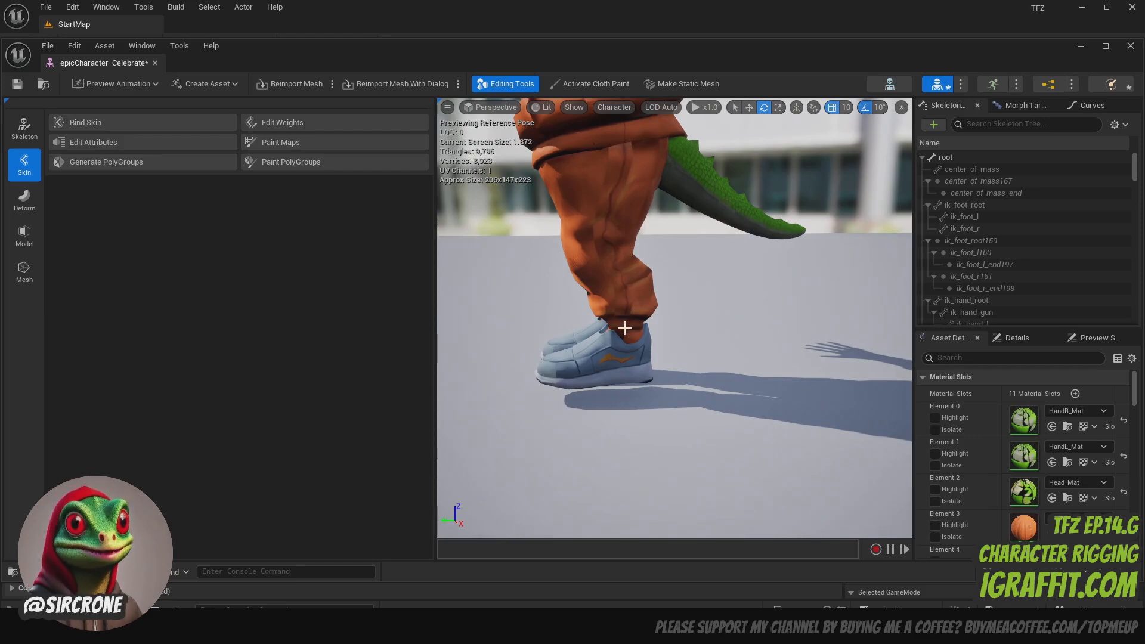
scroll(646, 236, "down", 3)
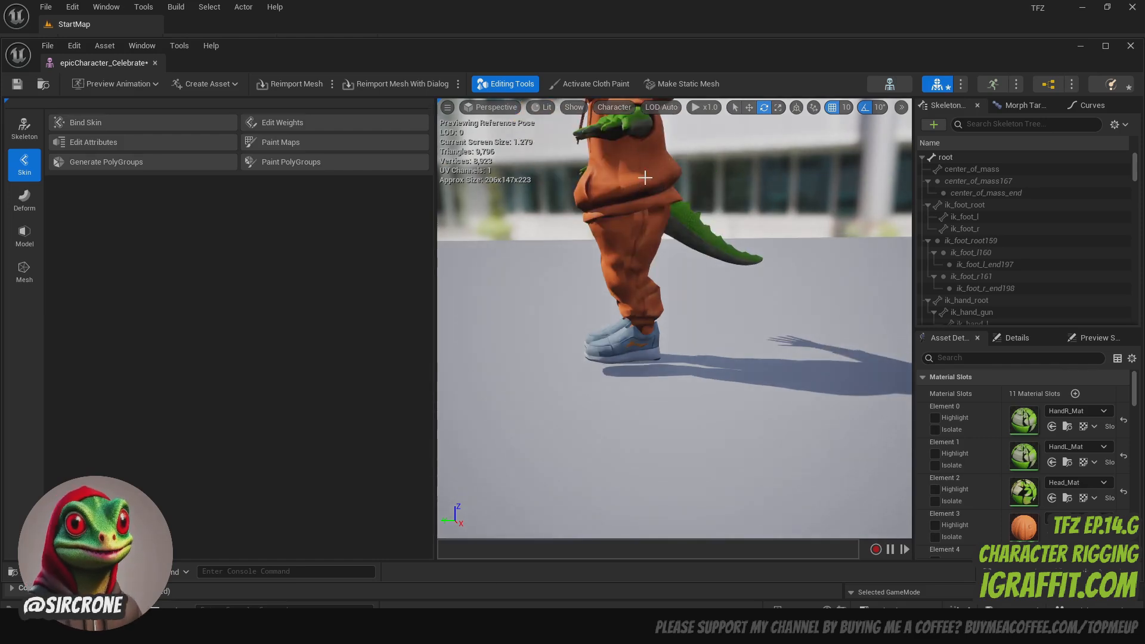
left_click(155, 63)
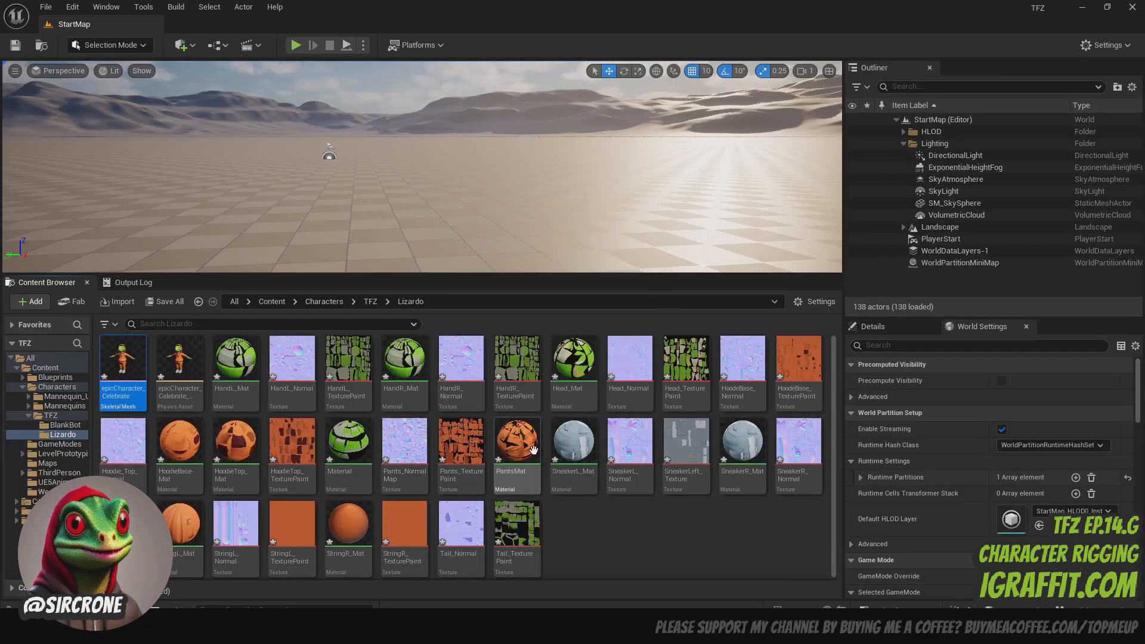
- Open the PantsMat material and move the Emissive Color constant and the MF_PhongToMetalRoughness node clear of each other in the graph
left_click(521, 458)
double_click(521, 458)
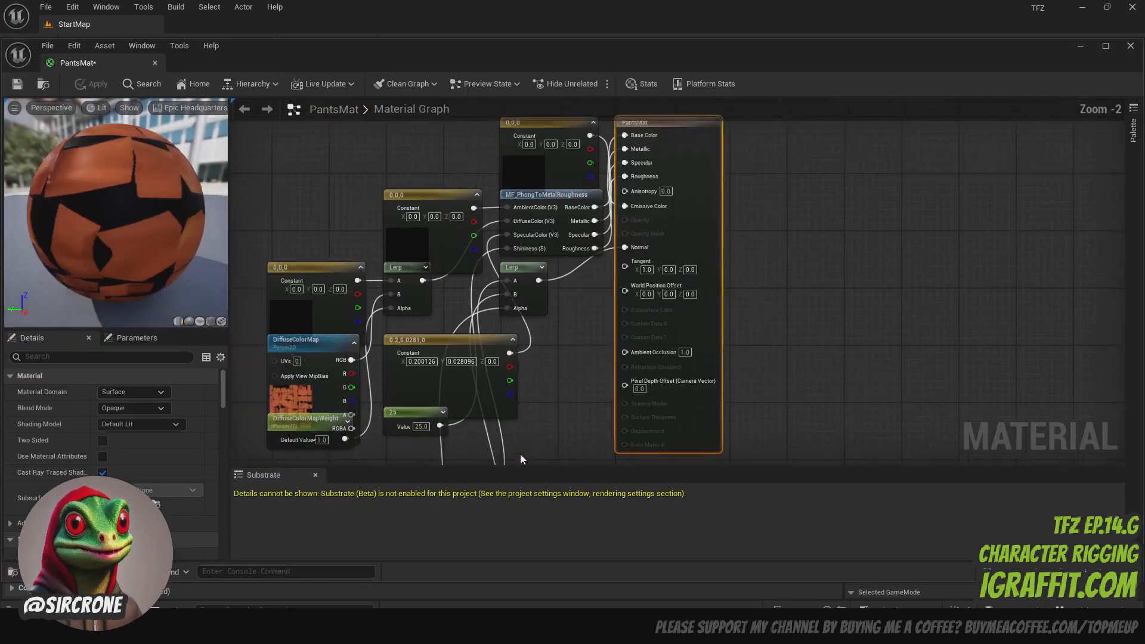
scroll(396, 301, "down", 1)
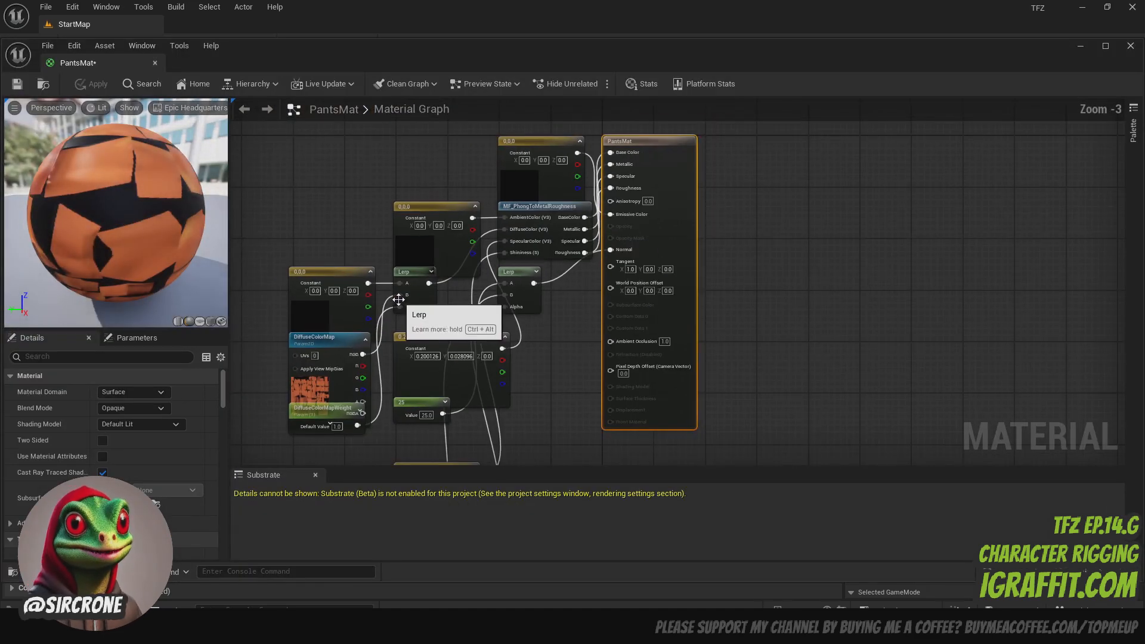
left_click_drag(541, 138, 396, 124)
left_click_drag(554, 208, 564, 137)
scroll(558, 268, "down", 2)
scroll(544, 269, "up", 4)
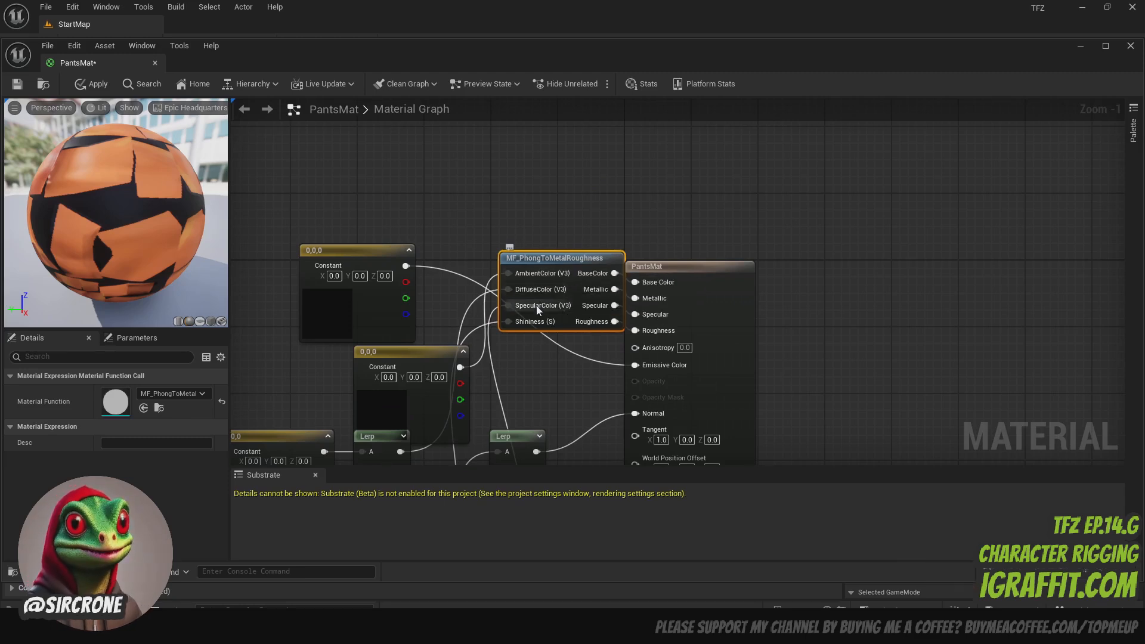
- Spread out the MF_PhongToMetalRoughness node, the black constants, DiffuseColorMap and its Lerp in the PantsMat graph so their connections are readable
left_click_drag(570, 274, 570, 171)
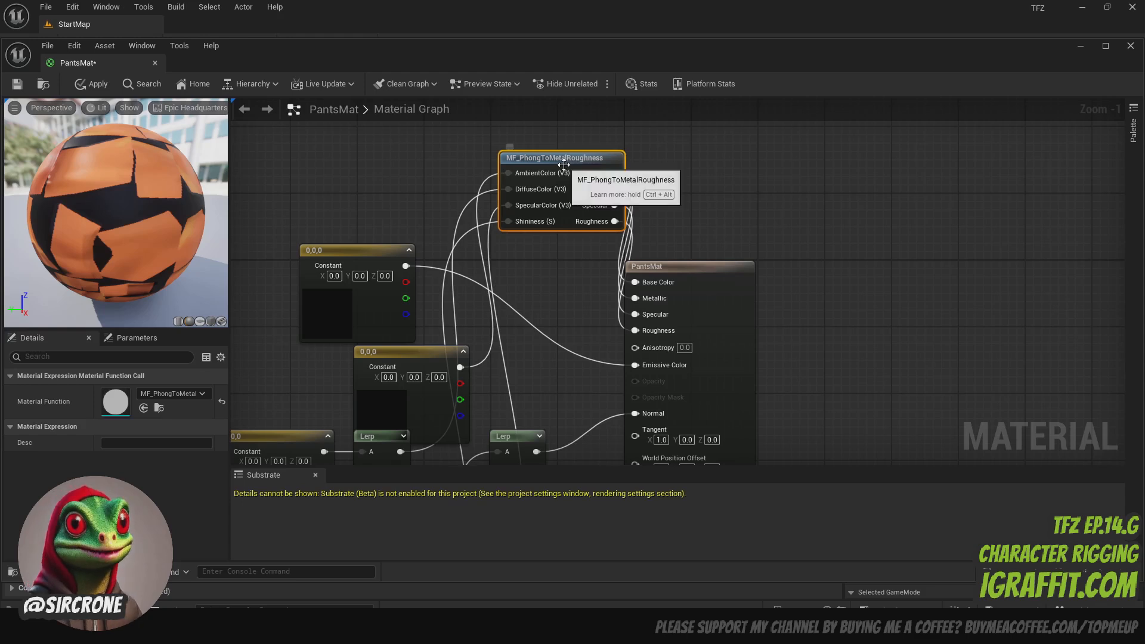
scroll(573, 191, "down", 1)
right_click_drag(573, 270, 656, 268)
left_click_drag(538, 326, 475, 121)
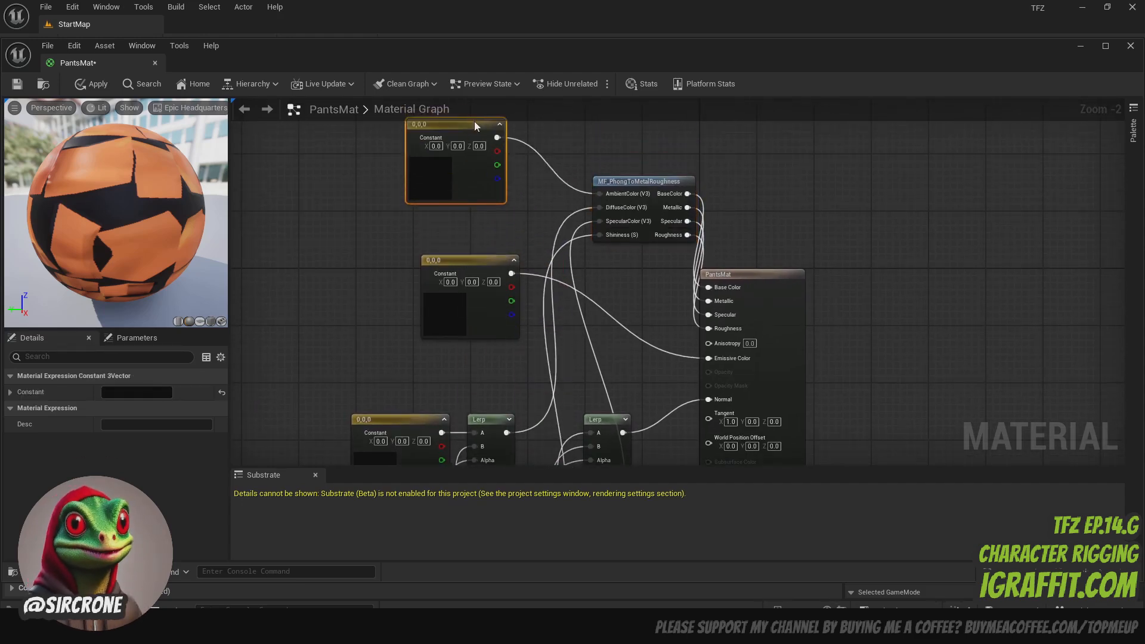
scroll(596, 223, "down", 1)
left_click_drag(506, 271, 522, 312)
scroll(454, 334, "down", 1)
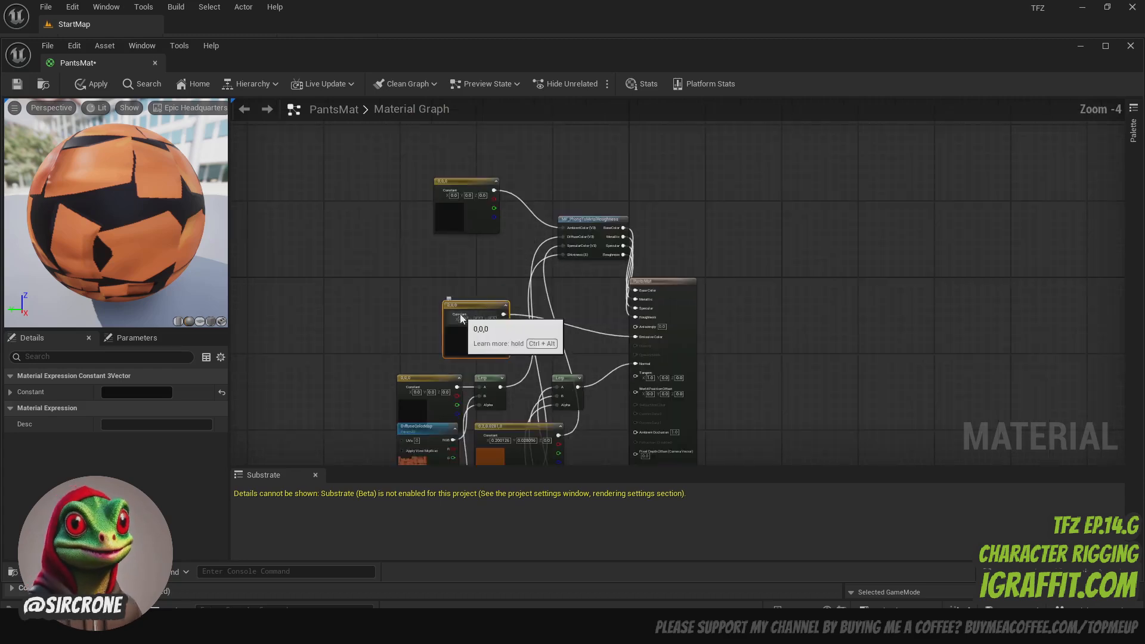
left_click_drag(356, 371, 360, 233)
left_click_drag(502, 392, 467, 252)
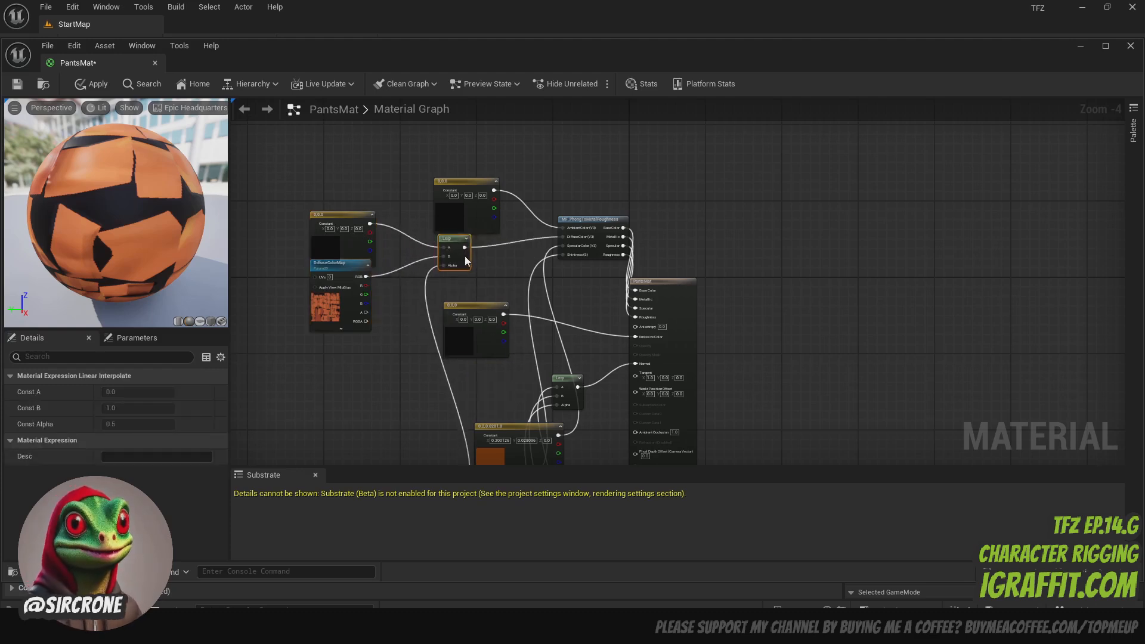
- Connect DiffuseColorMap's RGB output directly to Base Color and delete MF_PhongToMetalRoughness with the Lerp and two black constants feeding it
left_click_drag(333, 269, 636, 291)
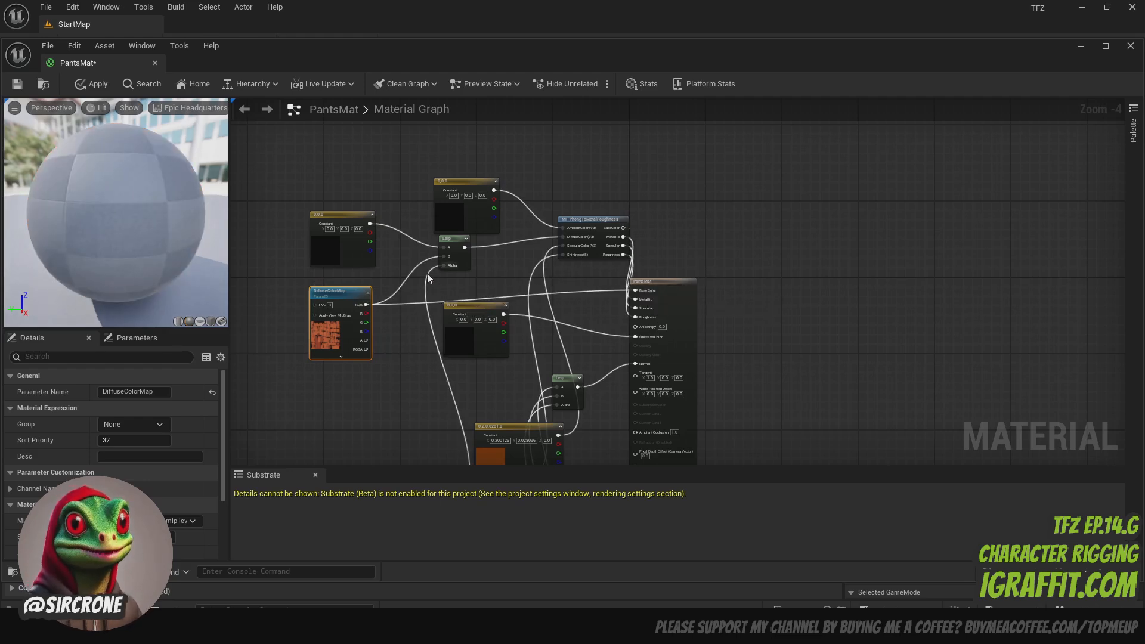
left_click_drag(620, 220, 576, 229)
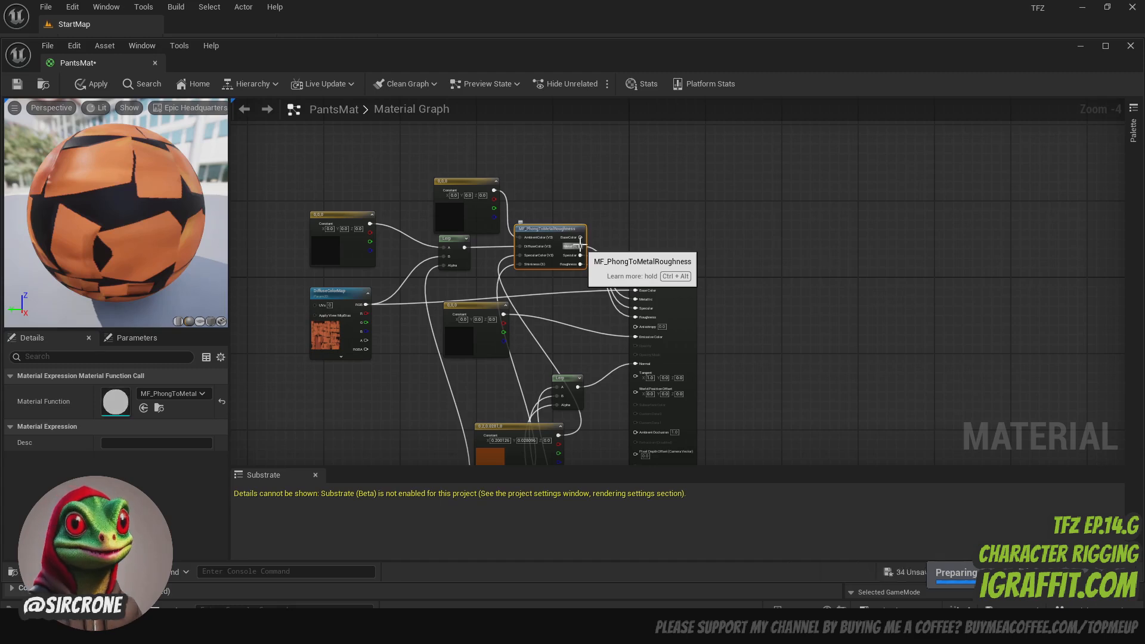
left_click_drag(307, 158, 547, 257)
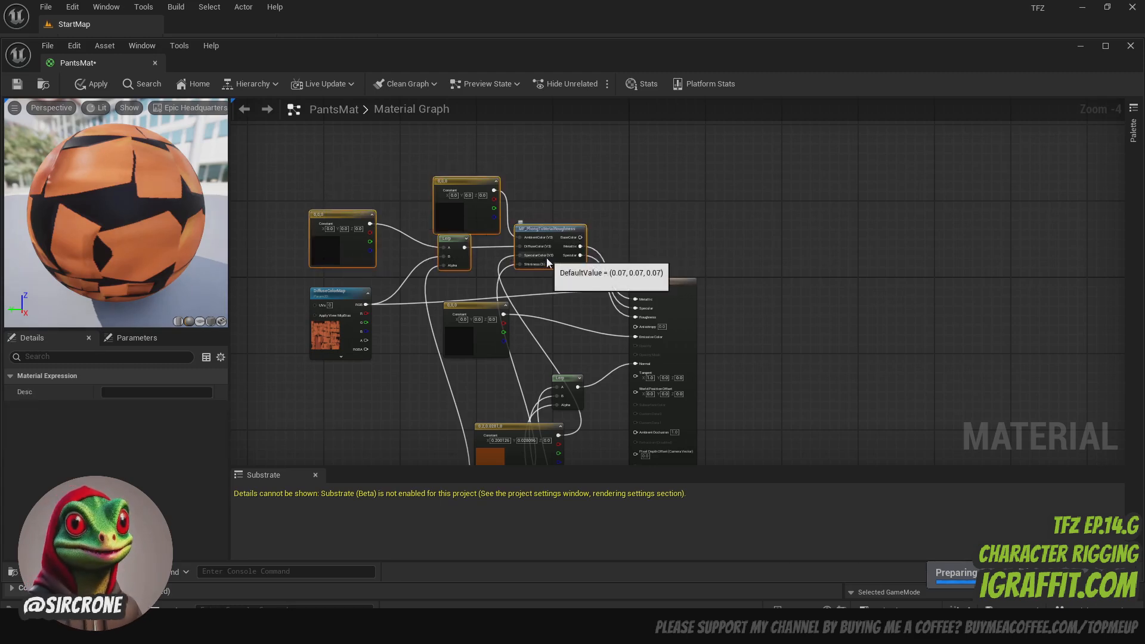
key("Delete")
left_click_drag(371, 290, 524, 193)
scroll(677, 285, "up", 4)
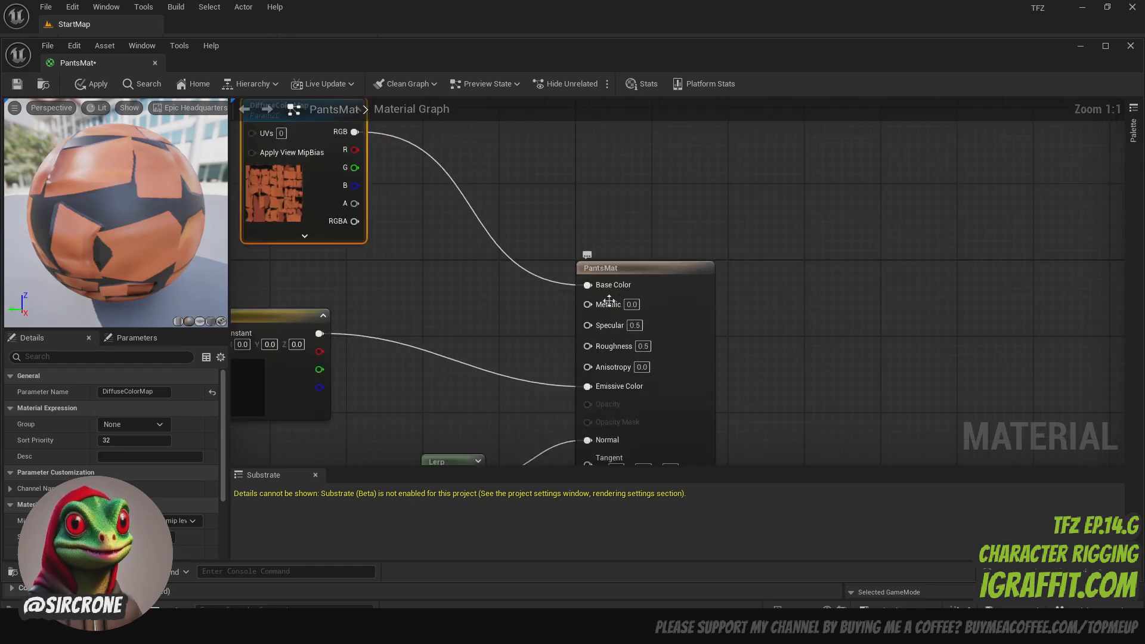
scroll(553, 325, "down", 2)
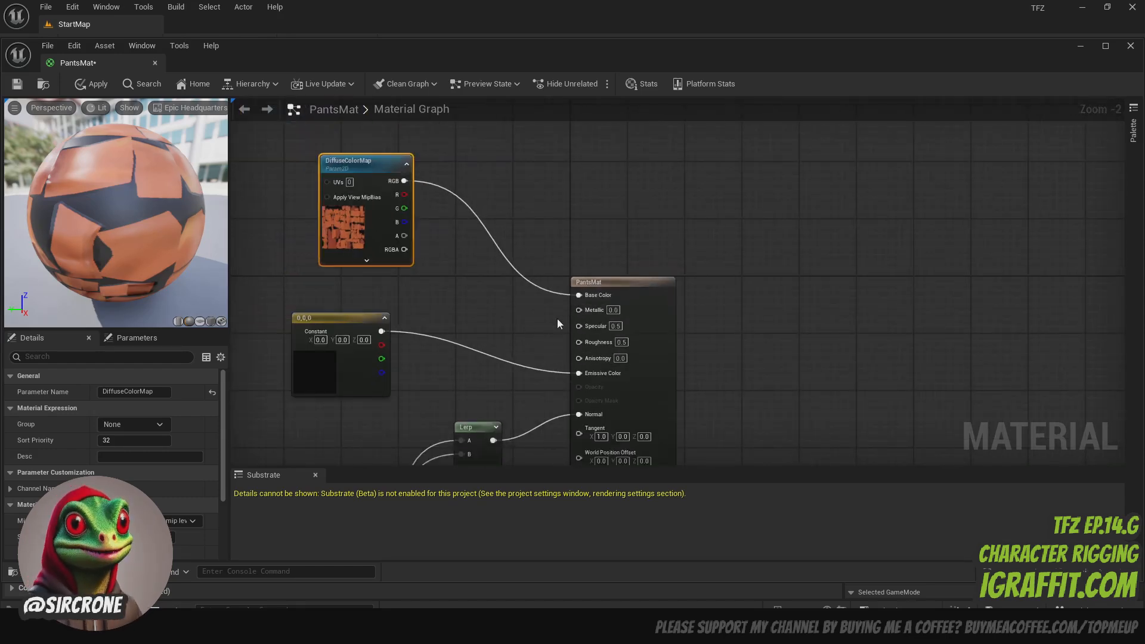
- Delete the Lerp feeding Normal, the orange and blue constants, the 25 value node and DiffuseColorMapWeight, keeping NormalMap
scroll(556, 317, "down", 2)
right_click_drag(724, 347, 742, 145)
scroll(517, 149, "up", 3)
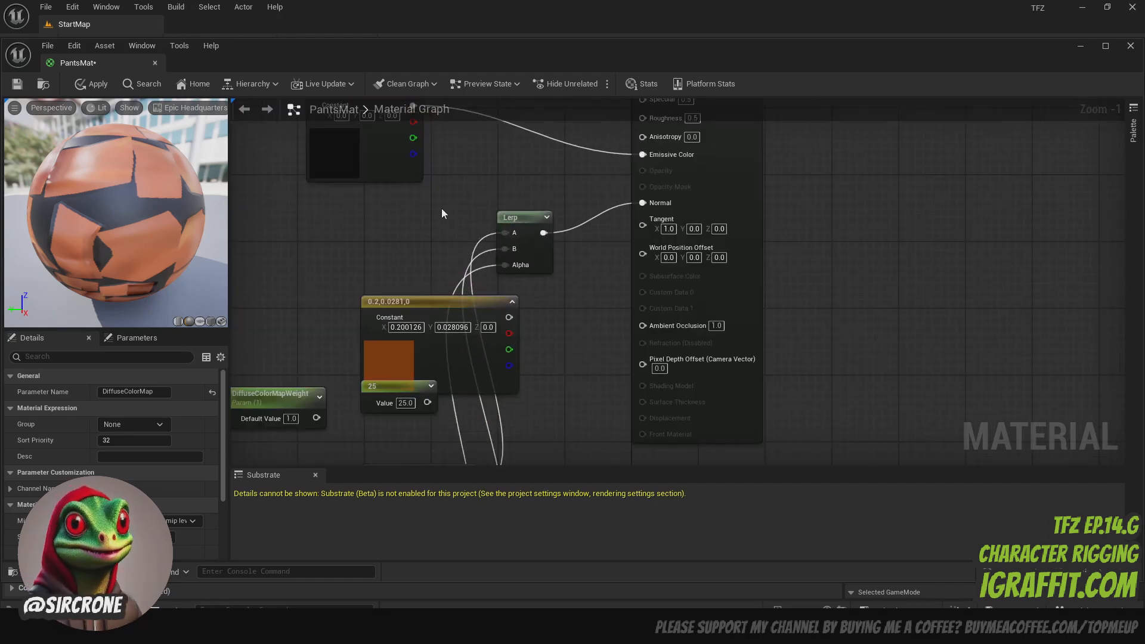
scroll(441, 209, "down", 2)
scroll(518, 311, "down", 2)
right_click_drag(528, 366, 521, 282)
scroll(522, 282, "up", 2)
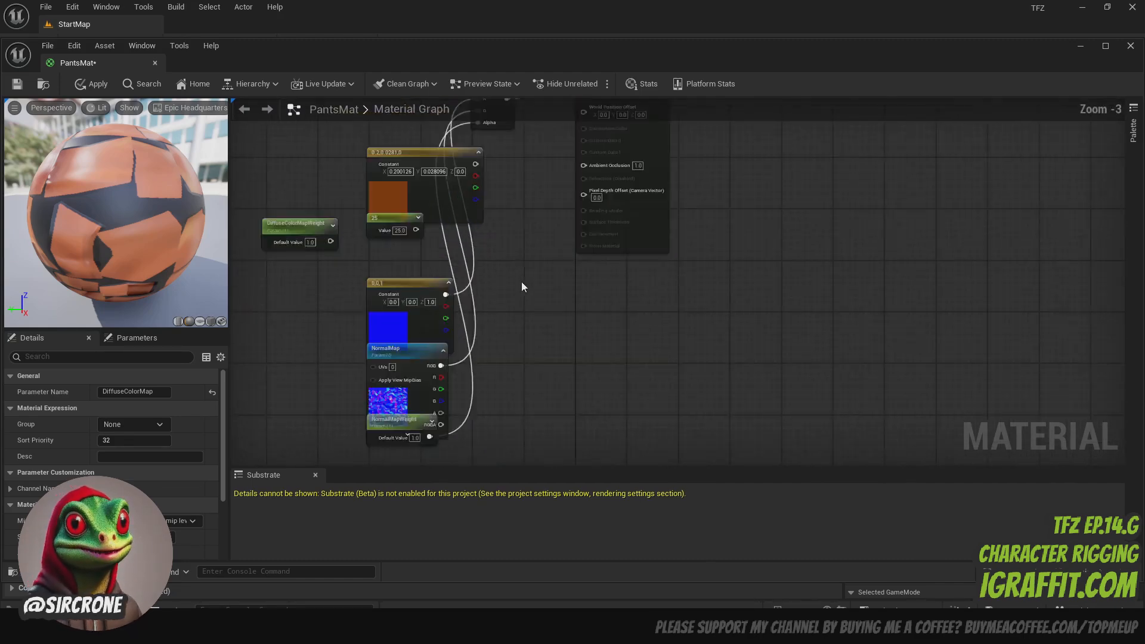
scroll(495, 286, "up", 1)
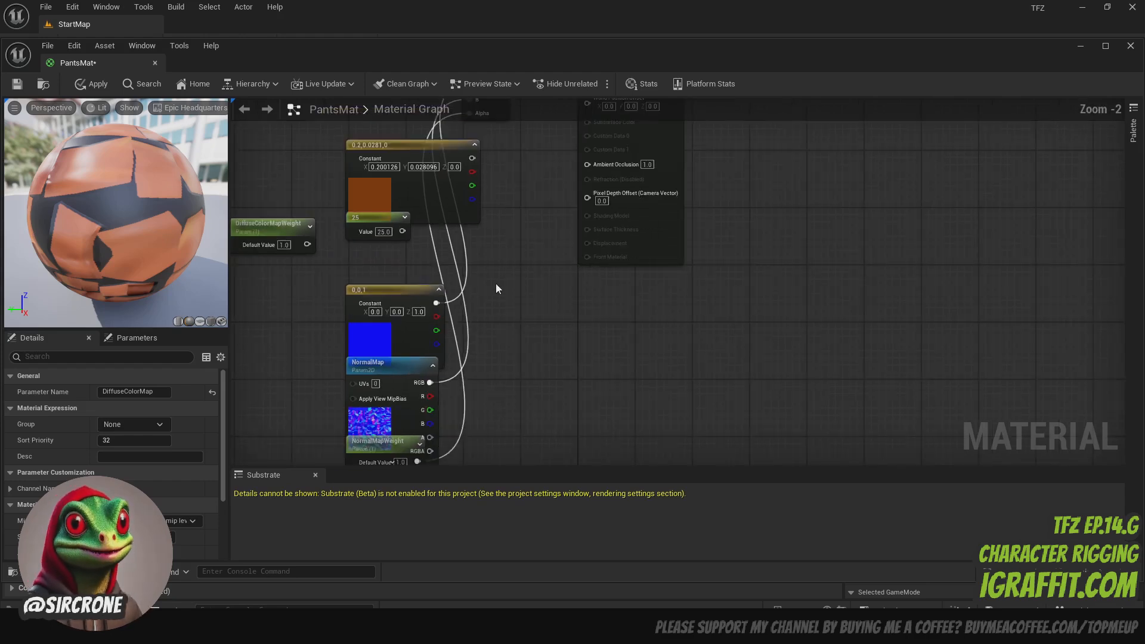
scroll(496, 289, "down", 2)
right_click_drag(537, 255, 552, 330)
left_click_drag(343, 238, 528, 389)
key("Delete")
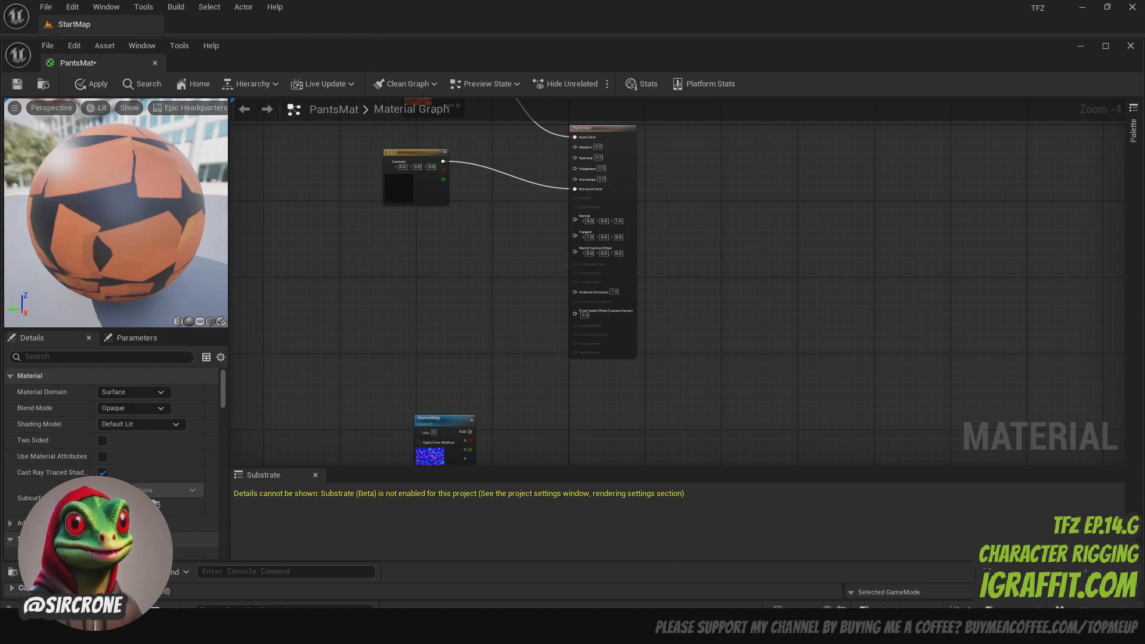
- Place NormalMap near the material node, connect its RGB output to Normal and save PantsMat
mouse_move(463, 432)
left_mouse_down()
mouse_move(456, 281)
mouse_move(574, 220)
left_mouse_up()
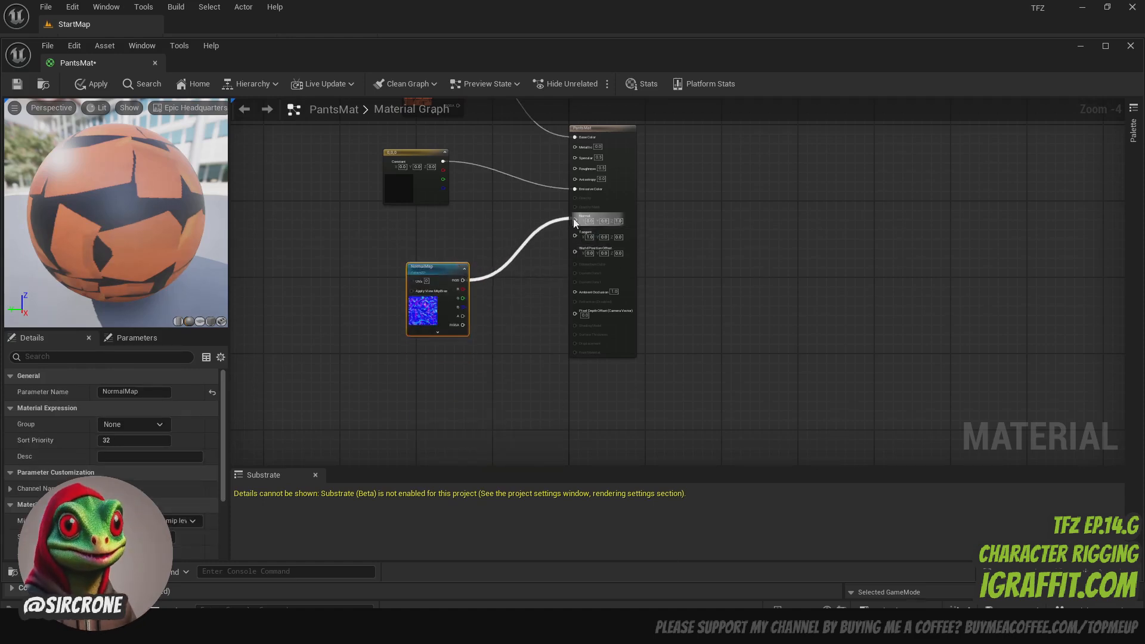
left_click(494, 207)
left_click(17, 84)
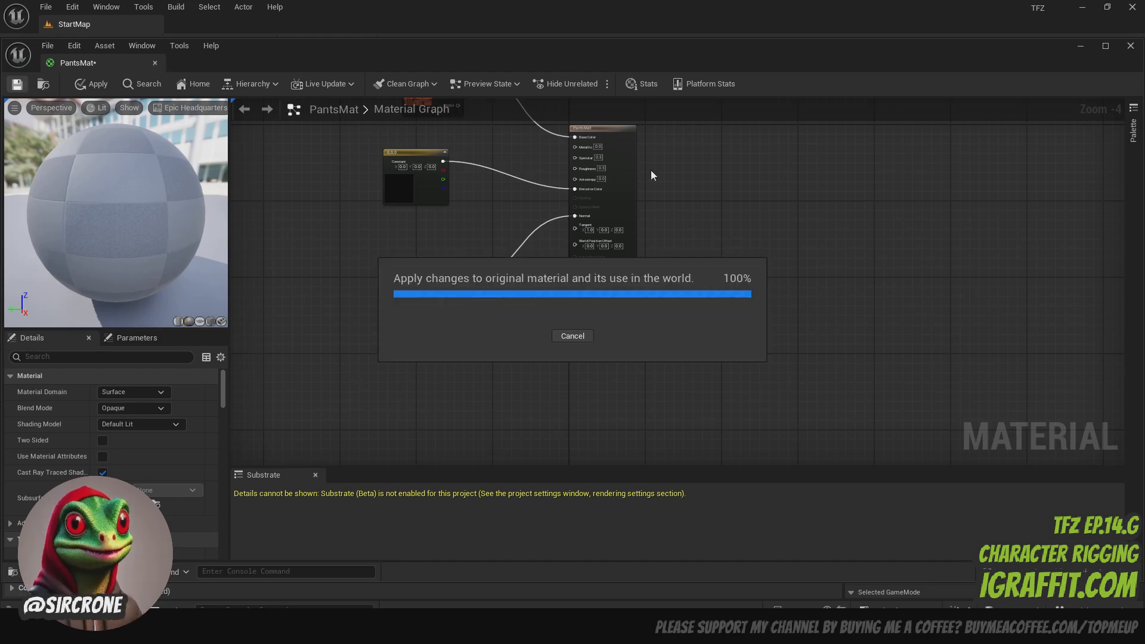
- Delete the black constant feeding Emissive Color, then save and close PantsMat
scroll(652, 167, "up", 4)
right_click_drag(653, 163, 901, 232)
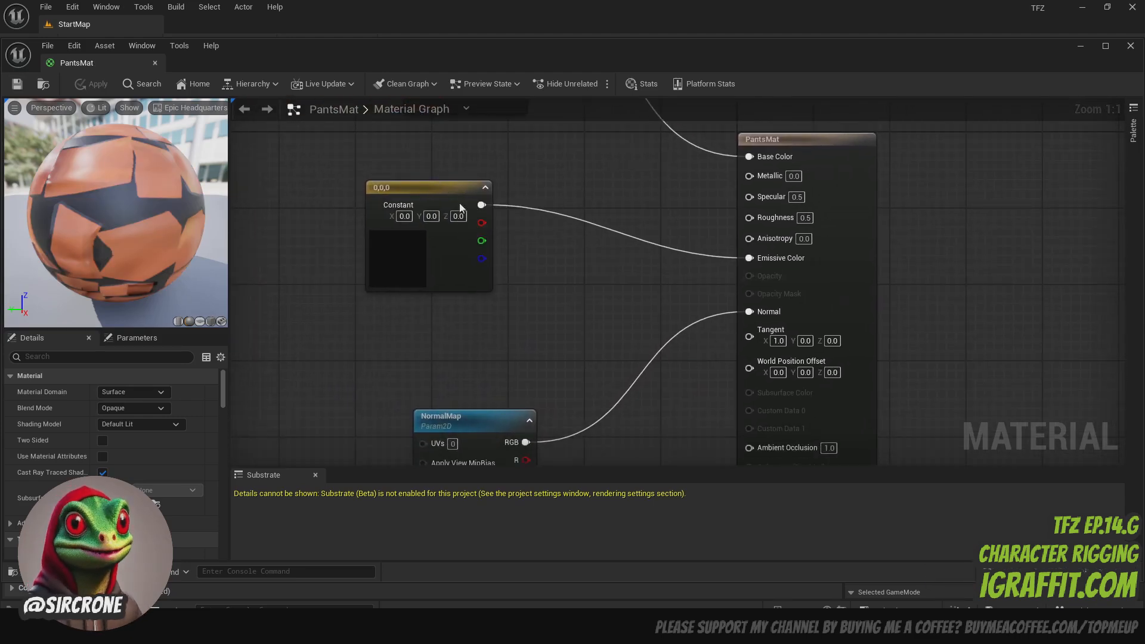
left_click(432, 188)
key("Delete")
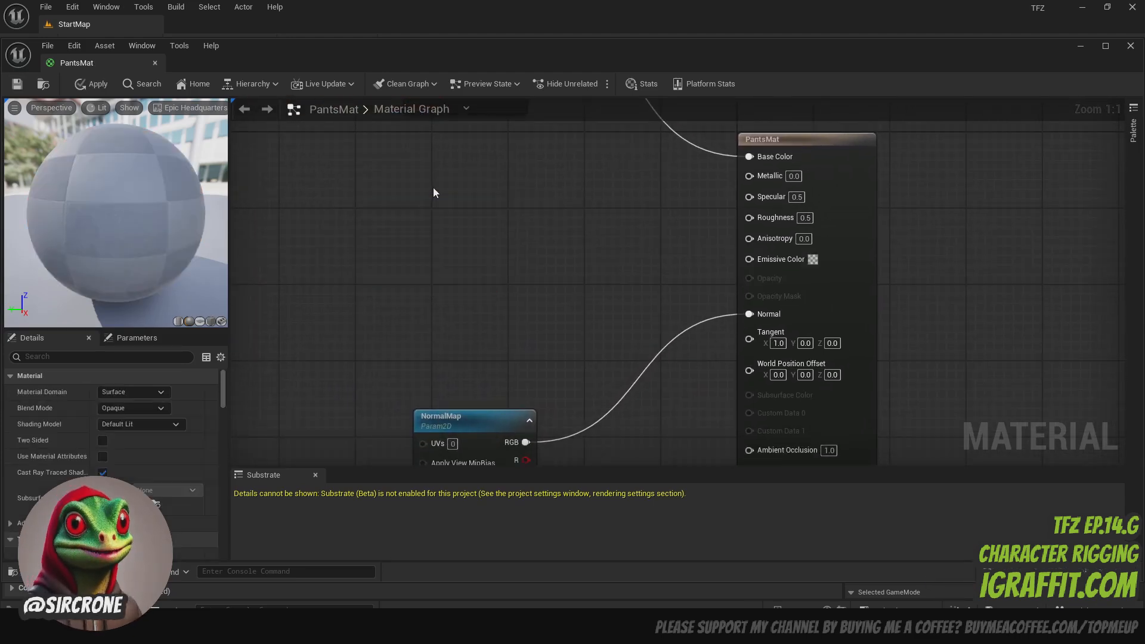
left_click(17, 83)
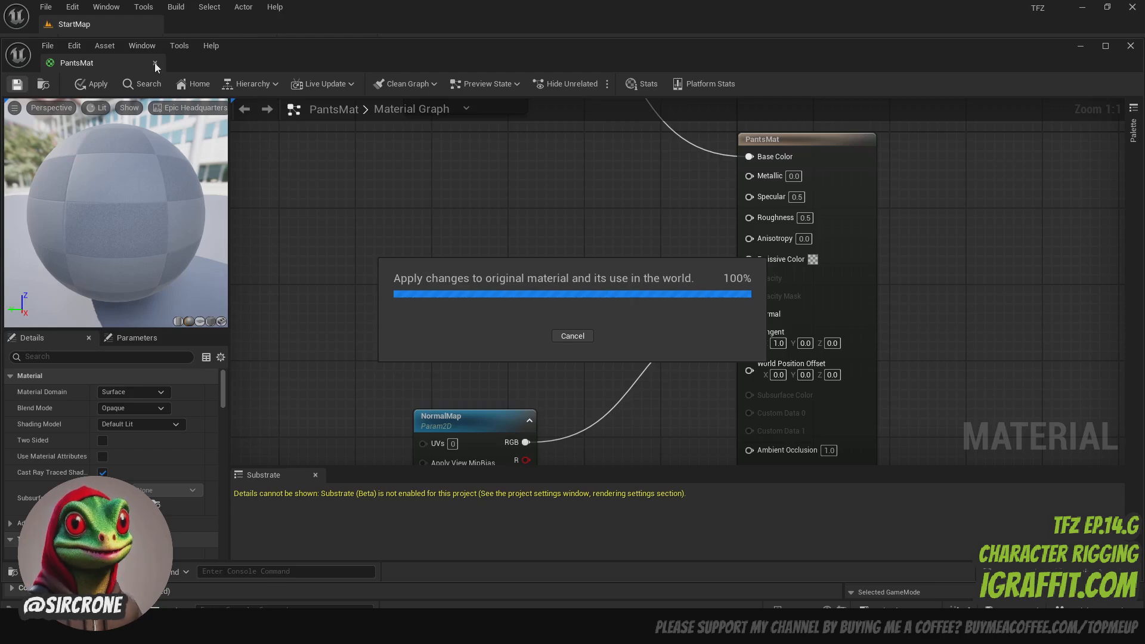
left_click(155, 63)
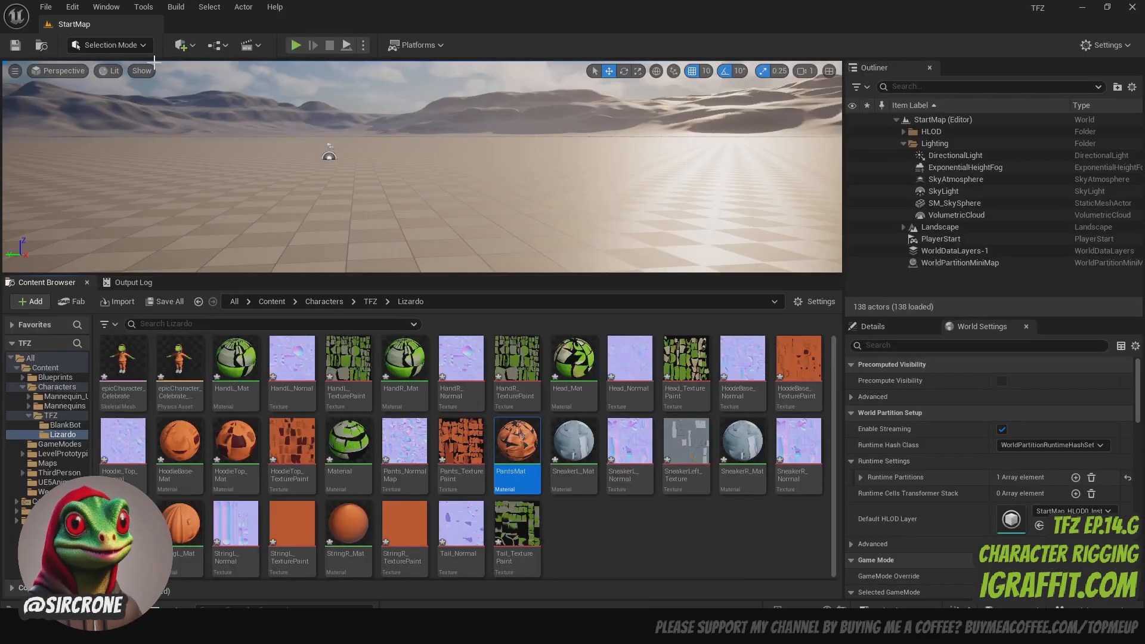
- Open the epicCharacter_Celebrate skeletal mesh and examine the character's hoodie, hands, pants and tail from the front and side
left_click(596, 521)
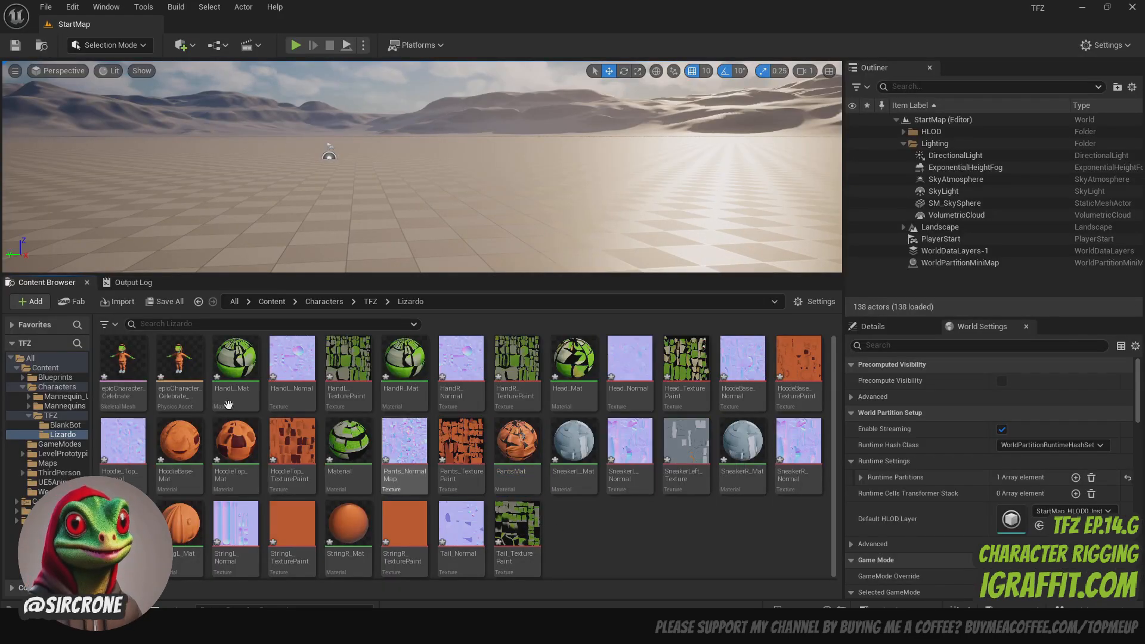
left_click(133, 359)
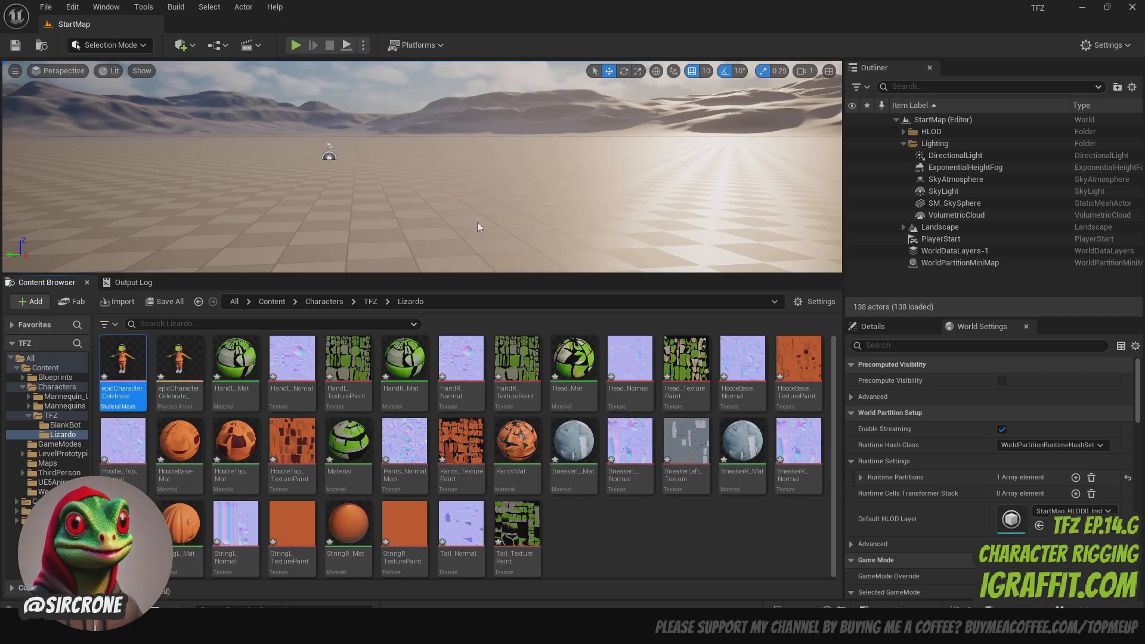
scroll(733, 327, "up", 6)
scroll(734, 334, "down", 4)
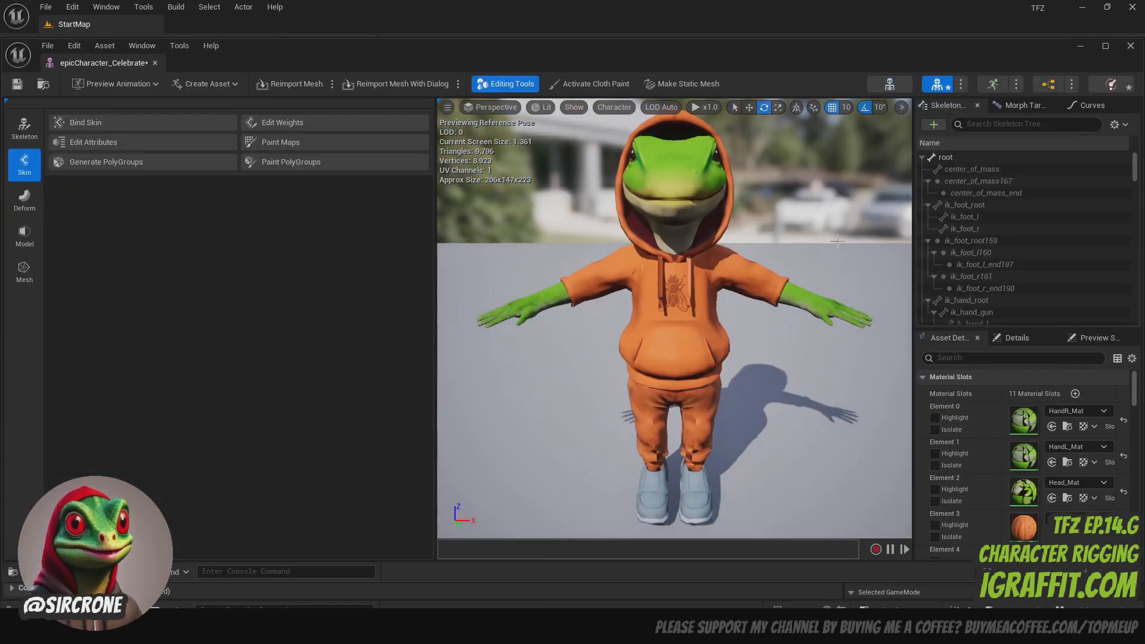
left_click_drag(703, 263, 662, 262)
right_click_drag(662, 262, 633, 316)
key("w")
left_click_drag(632, 316, 622, 262)
right_click_drag(674, 319, 708, 267)
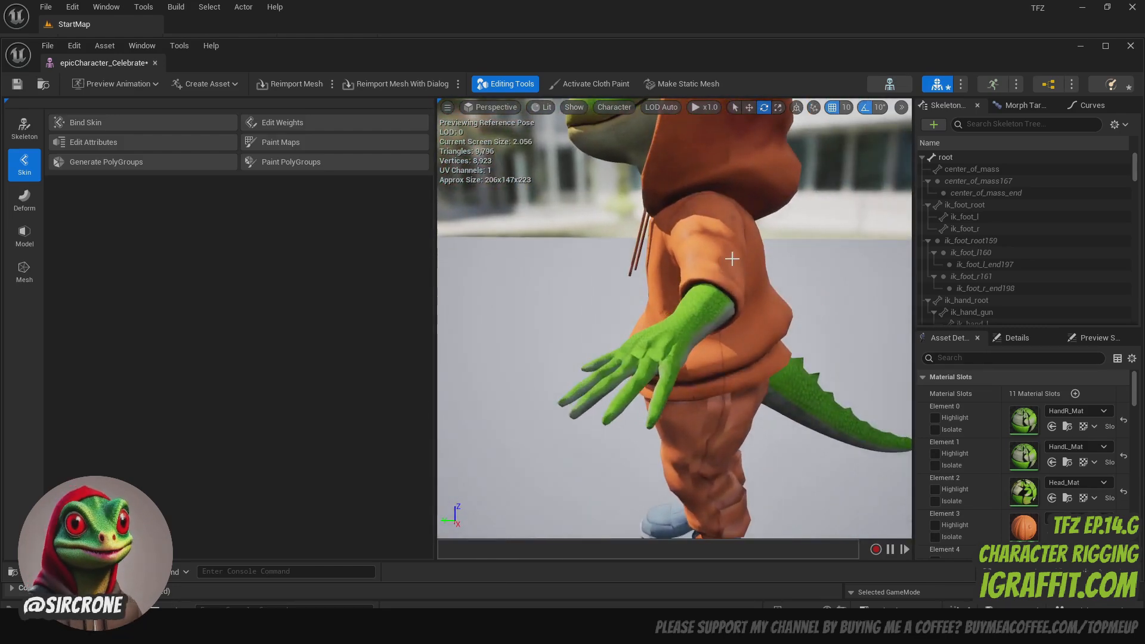
scroll(732, 258, "down", 4)
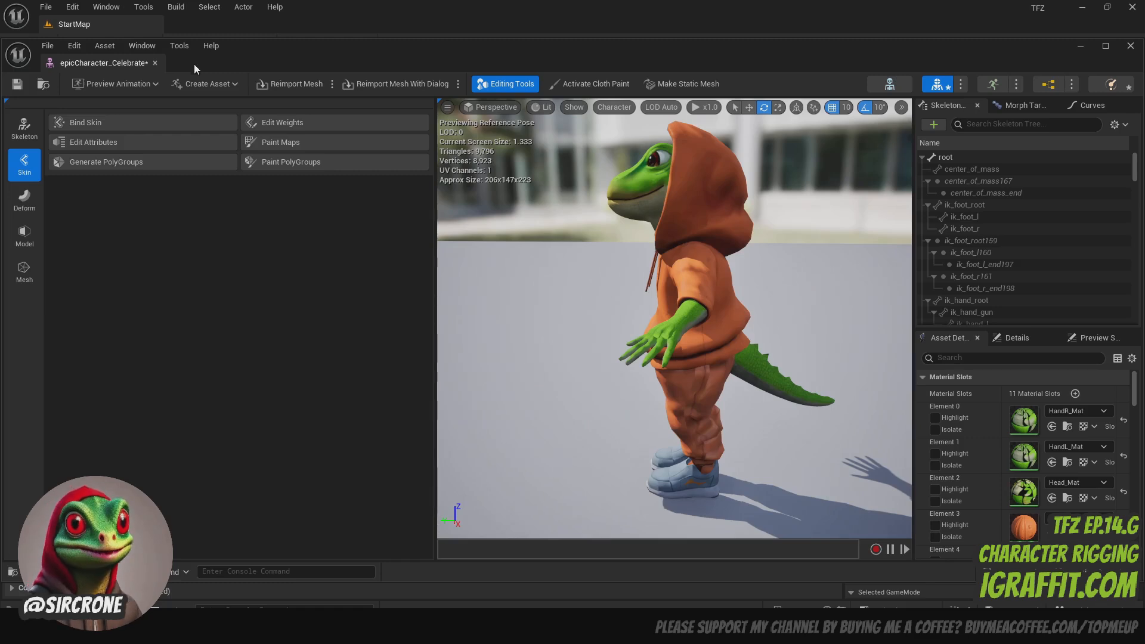
left_click(132, 83)
scroll(239, 169, "down", 2)
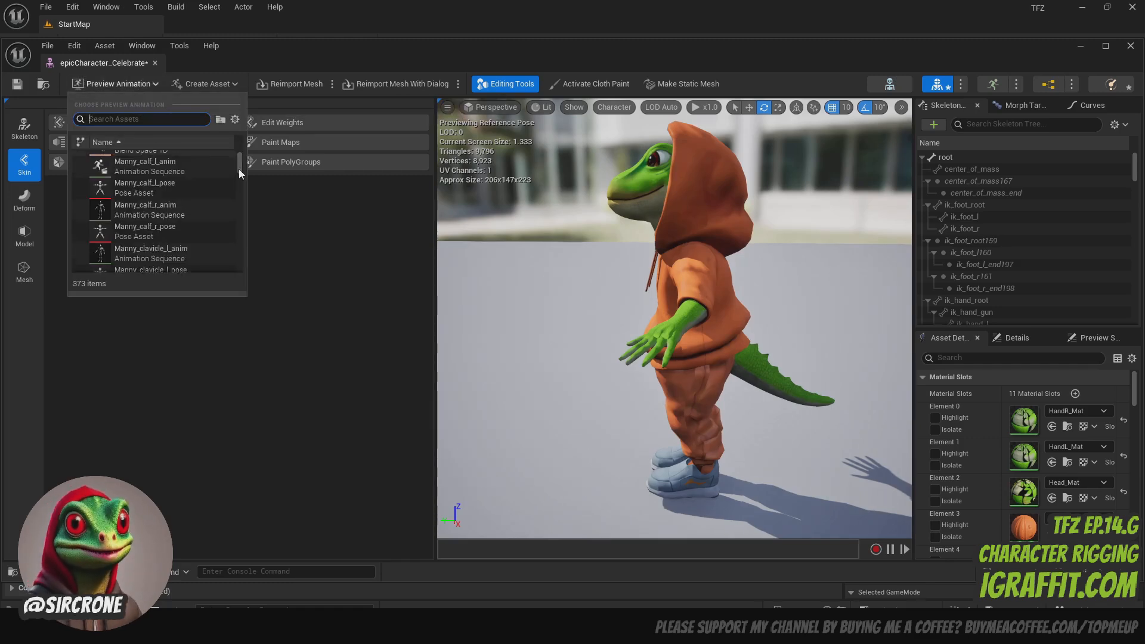
left_click(239, 205)
left_click_drag(240, 200, 241, 206)
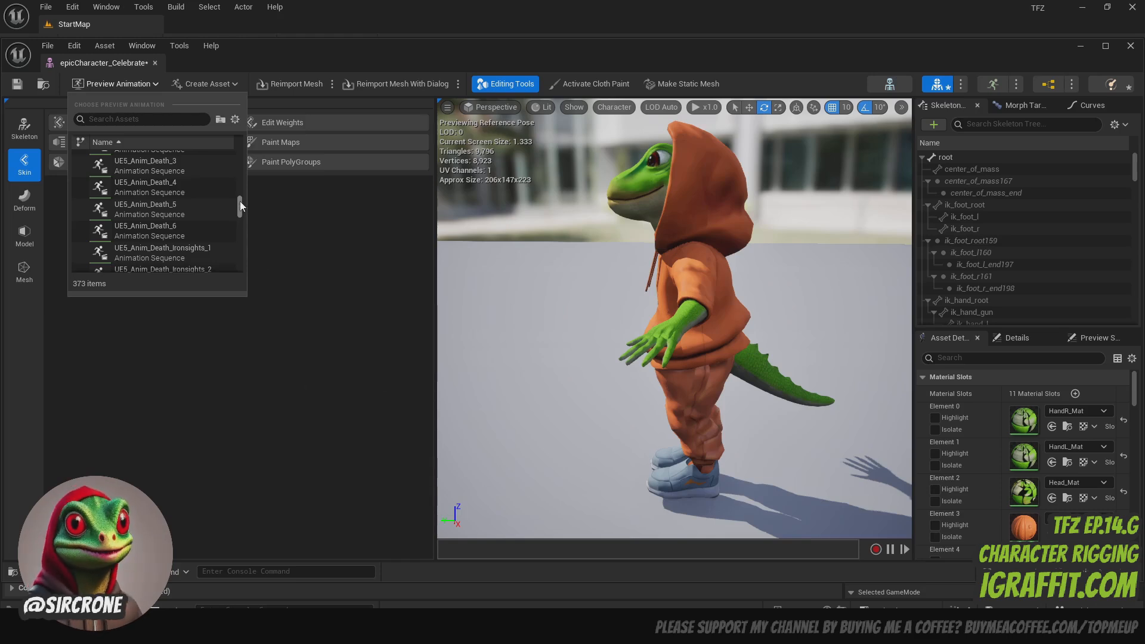
left_click(130, 63)
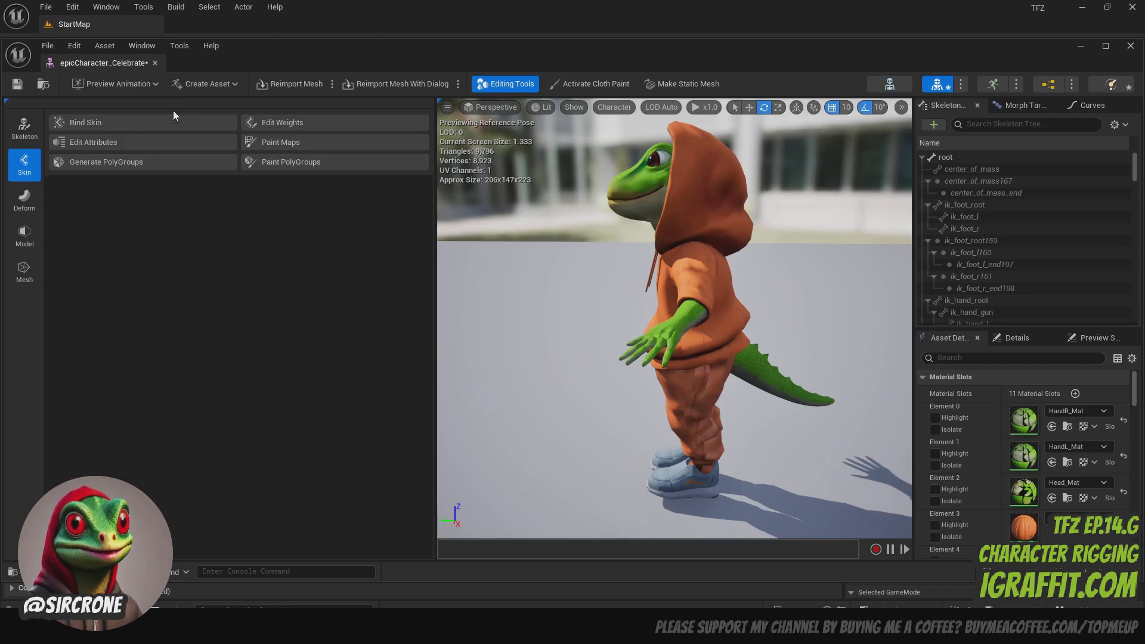
- Set the character's preview animation to UE5_Anim_Fire_Shotgun_Hip
left_click(138, 85)
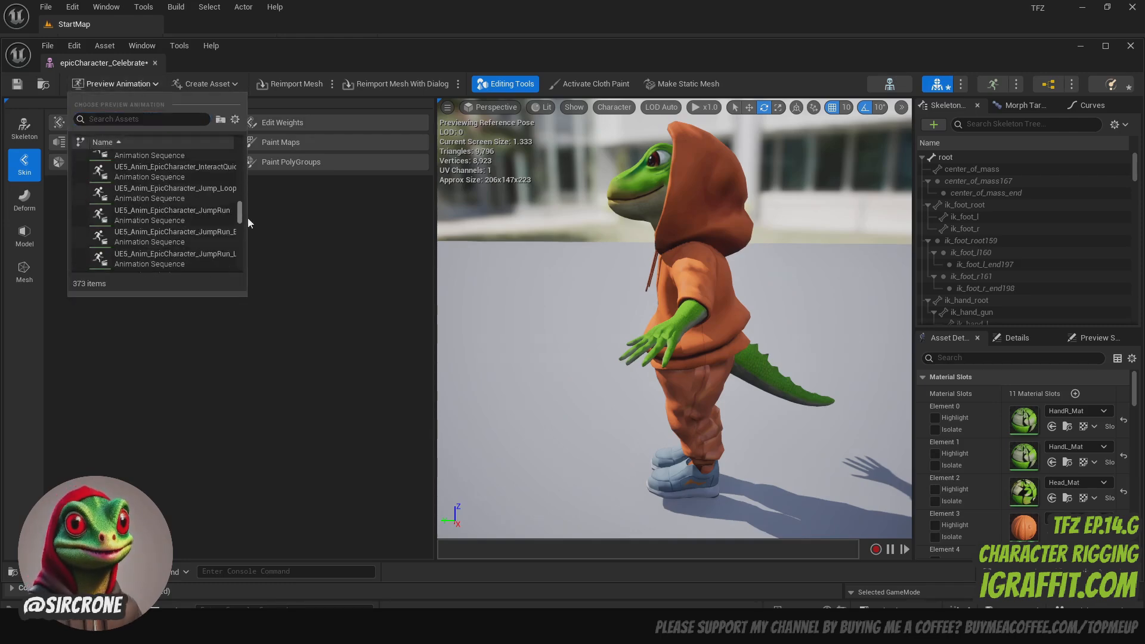
scroll(242, 221, "down", 5)
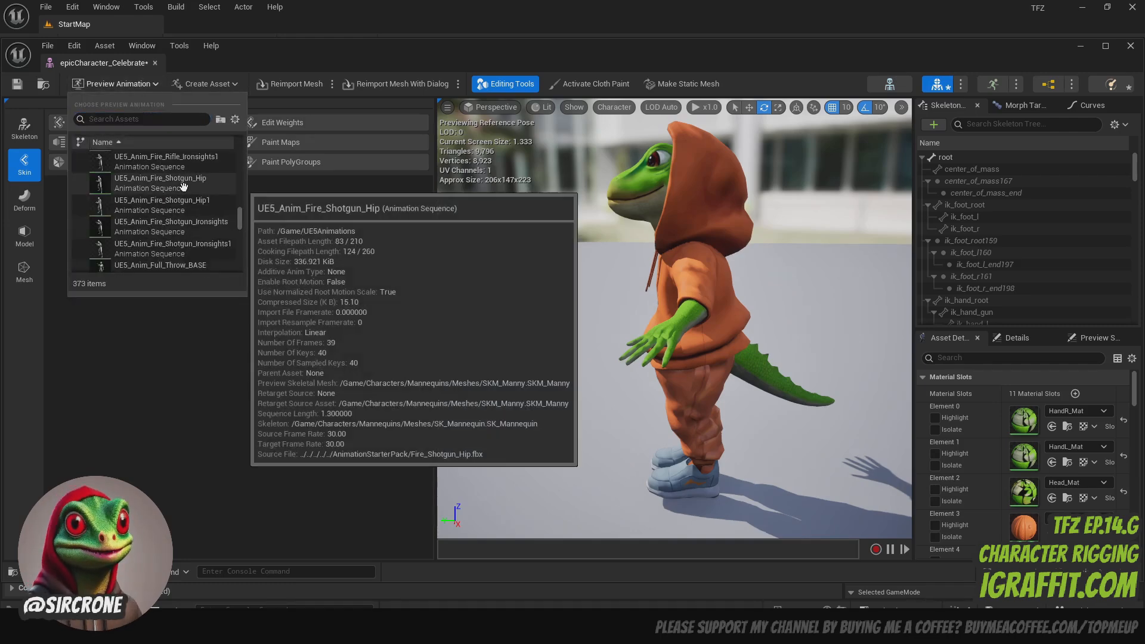
left_click(183, 187)
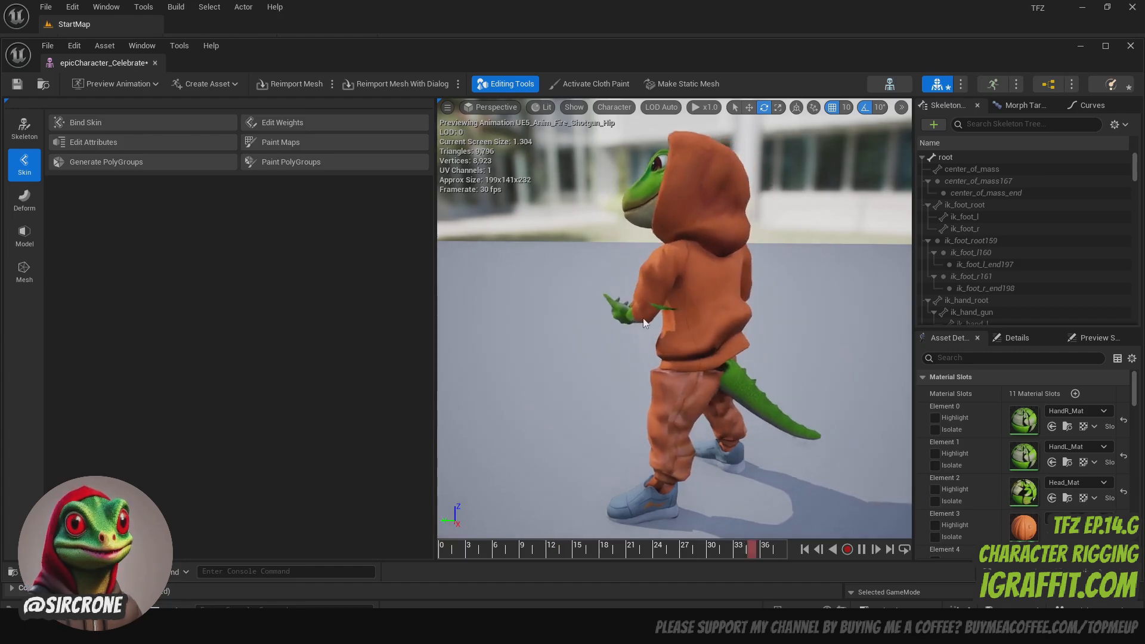
- Examine the animated character from the front, side and back, including where the tail meets the hoodie and pants
right_click_drag(665, 317, 775, 321)
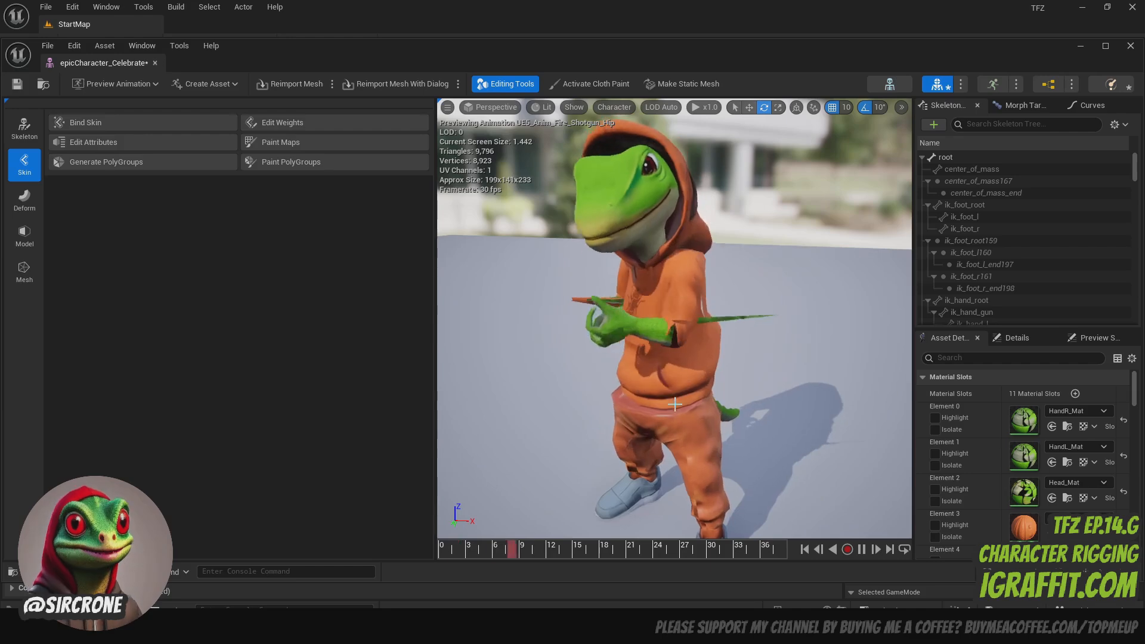
right_click_drag(627, 344, 478, 345)
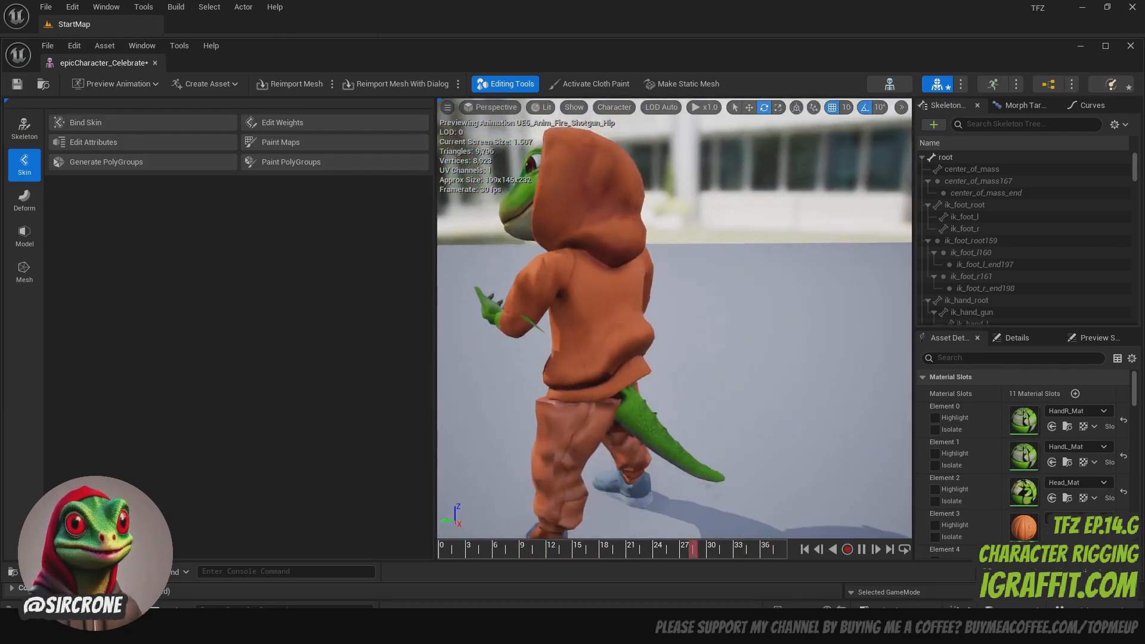
right_click_drag(675, 319, 502, 325)
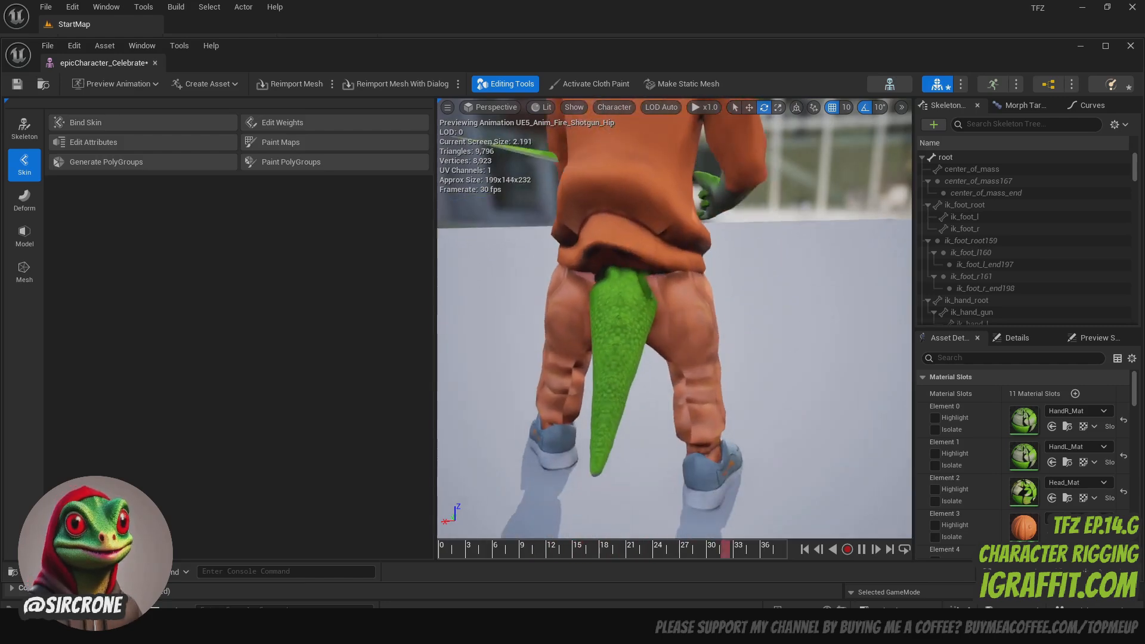
left_click_drag(675, 319, 662, 266)
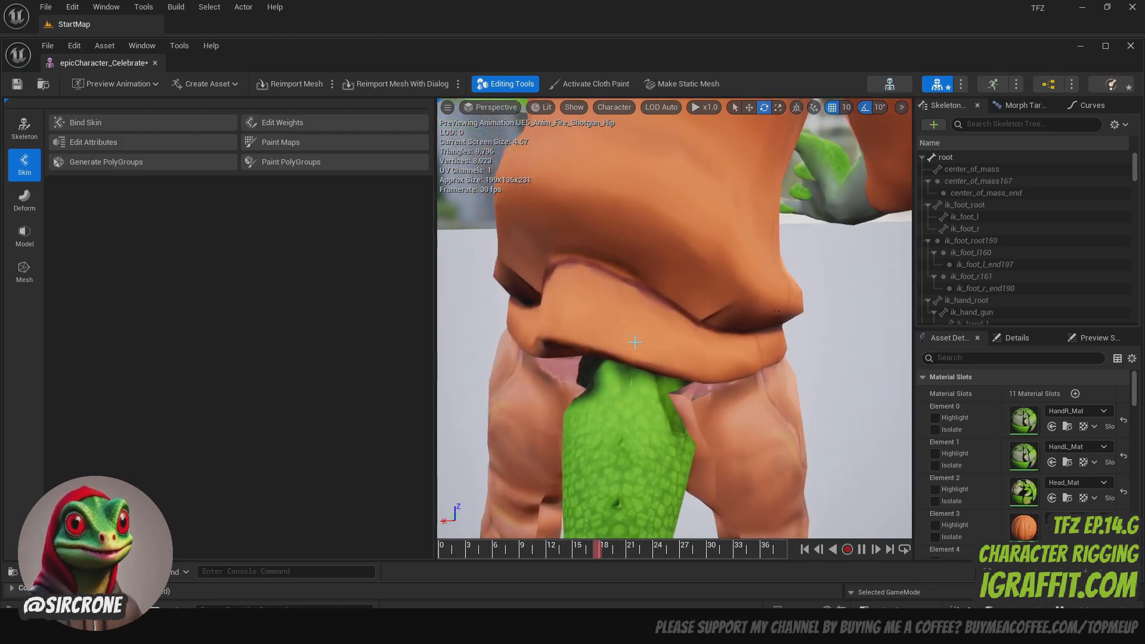
left_click_drag(627, 342, 644, 438)
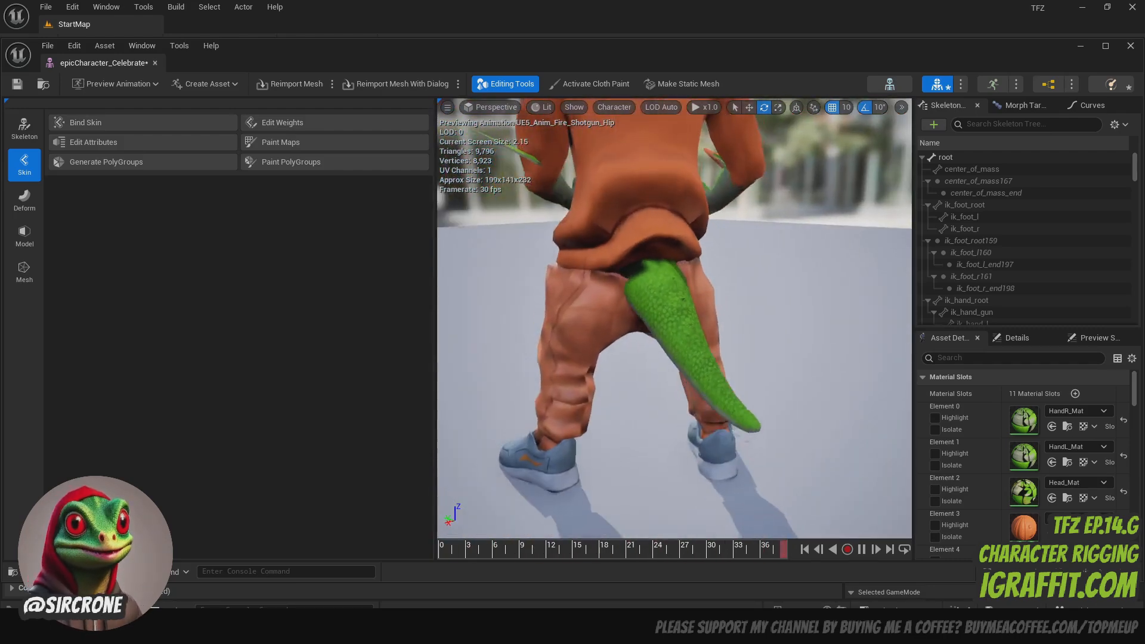
- Examine the animated character's pants legs, ankles and shoes from the side while the shotgun animation plays
left_click_drag(689, 324, 579, 287)
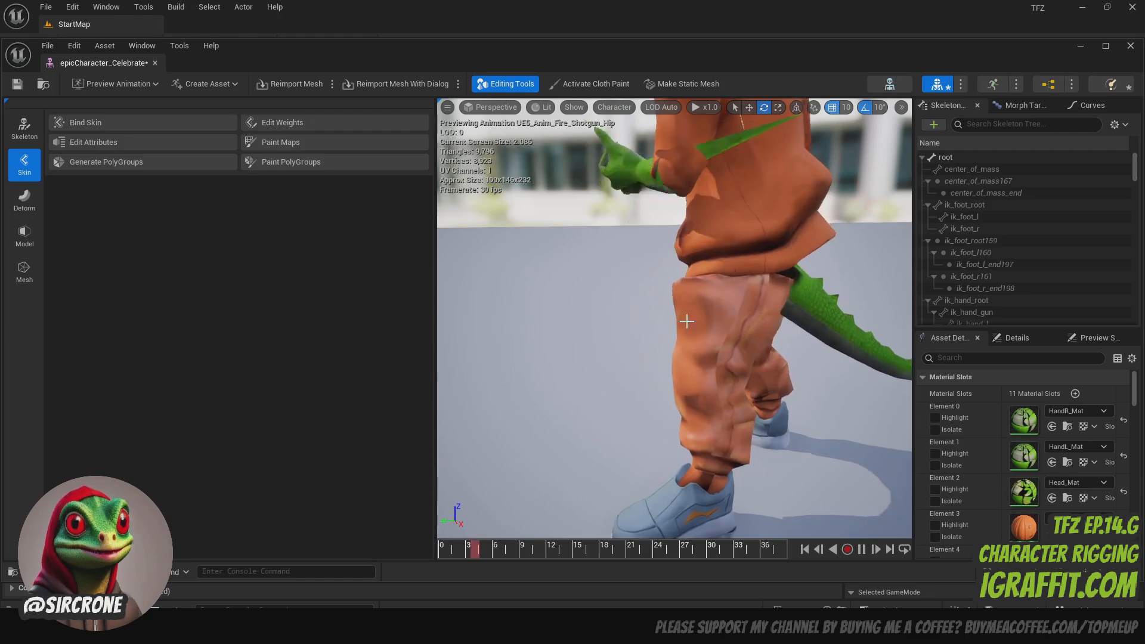
key("s")
right_click_drag(734, 324, 719, 326)
key("w")
key("q")
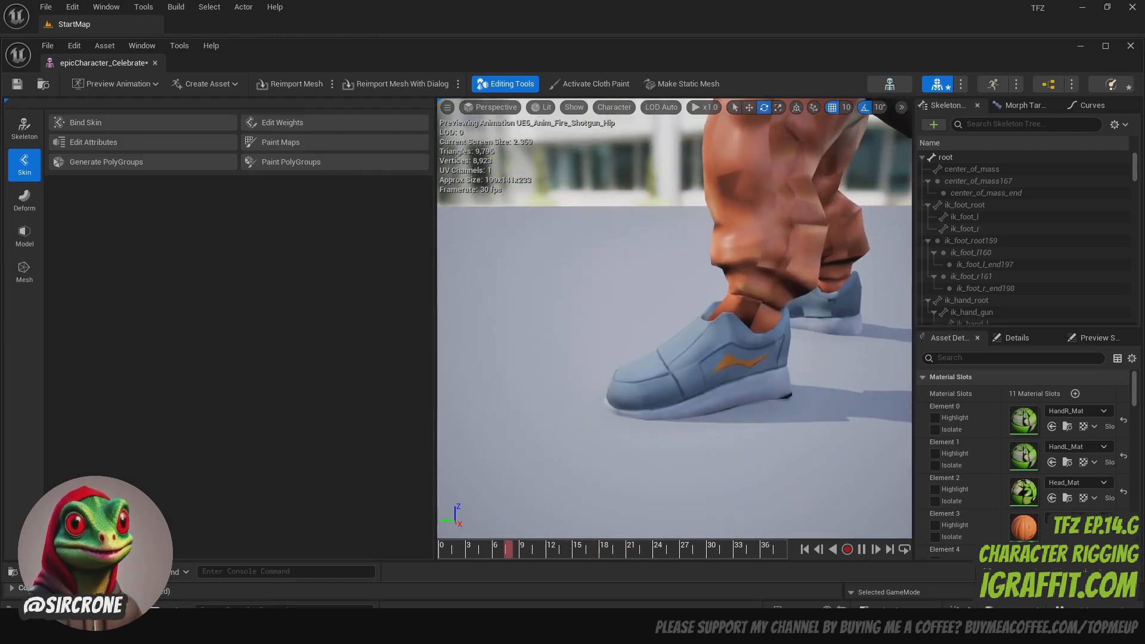
key("w")
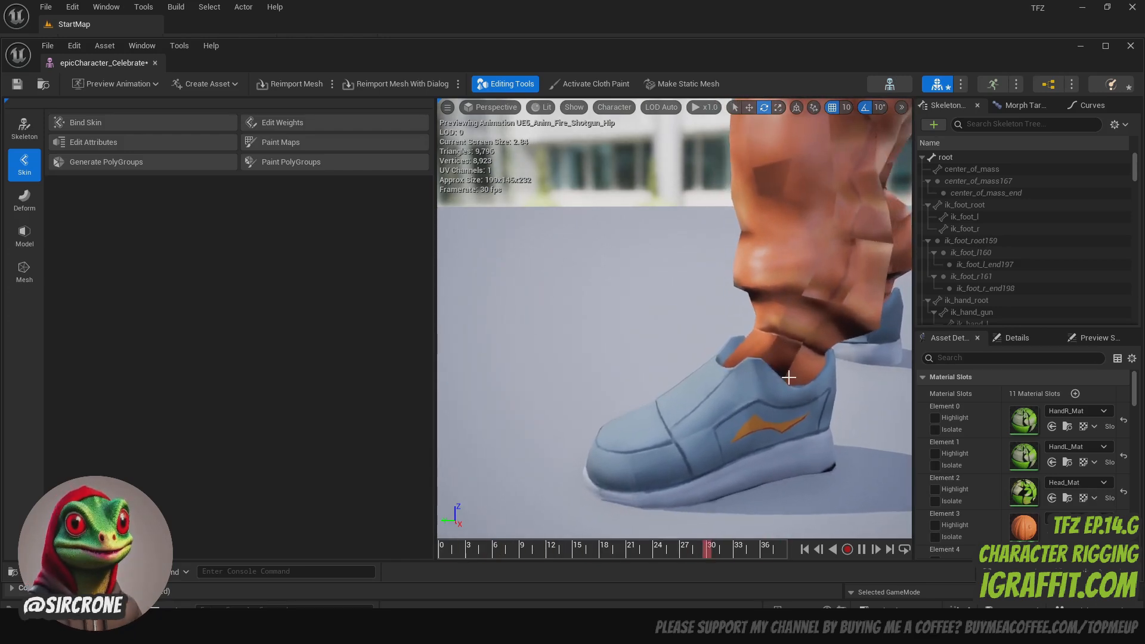
scroll(803, 367, "down", 4)
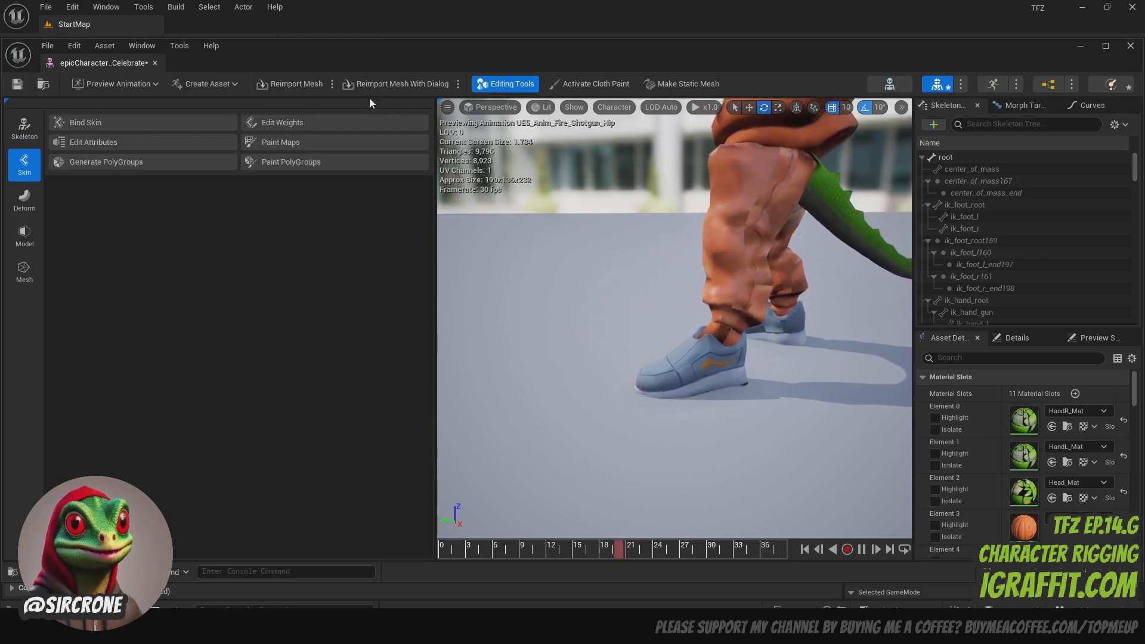
scroll(797, 308, "down", 5)
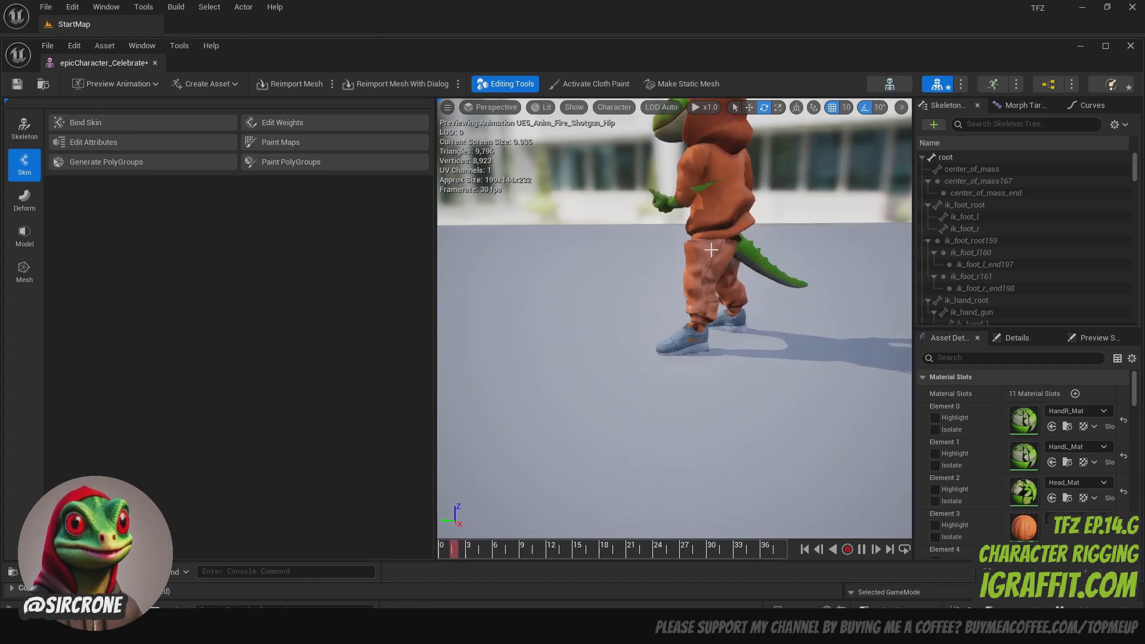
- Examine the animated character's head, hood, hands and stretched sleeve geometry from the front and front side
right_click_drag(710, 248, 831, 211)
key("w")
key("s")
right_click_drag(638, 358, 618, 360)
key("w")
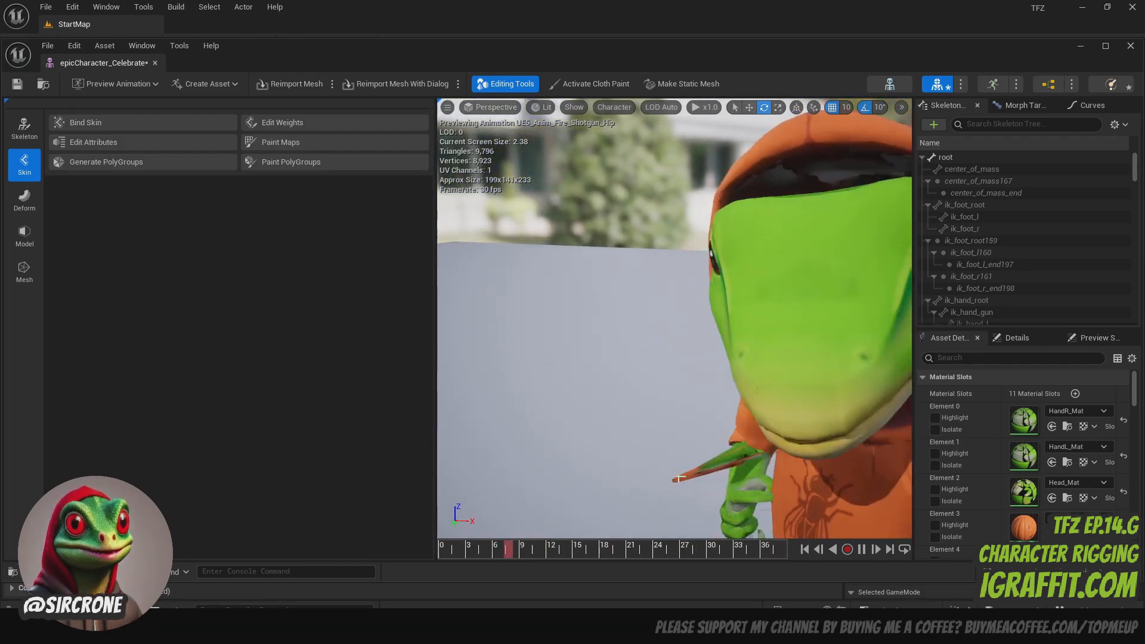
key("s")
mouse_move(711, 473)
right_mouse_down()
mouse_move(723, 484)
mouse_move(776, 478)
mouse_move(704, 479)
right_mouse_up()
key("w")
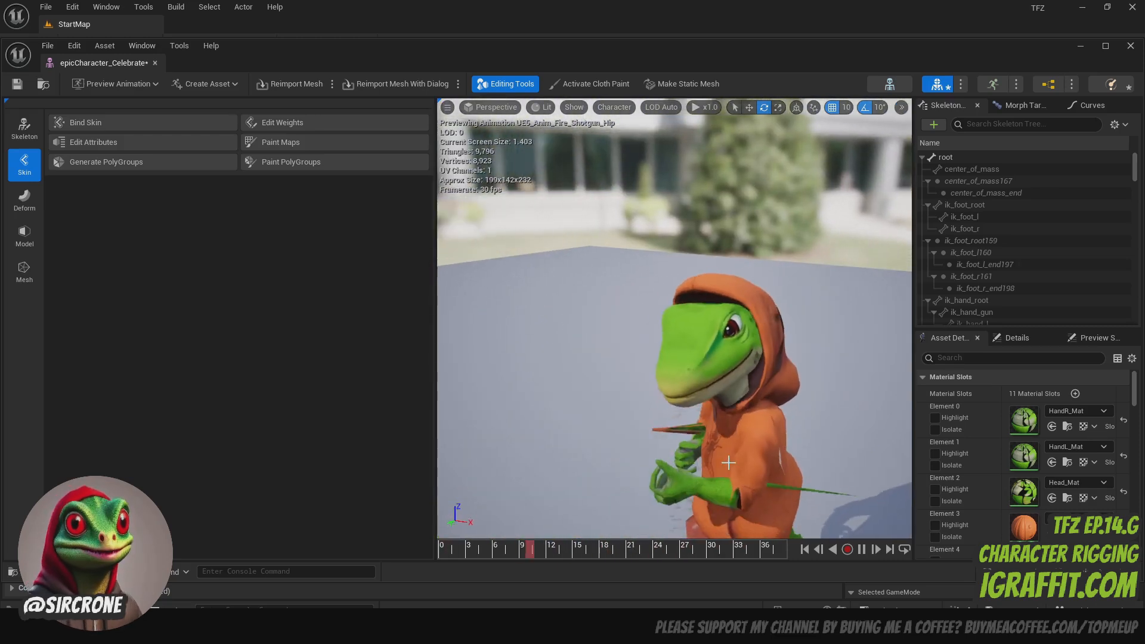
scroll(767, 440, "down", 3)
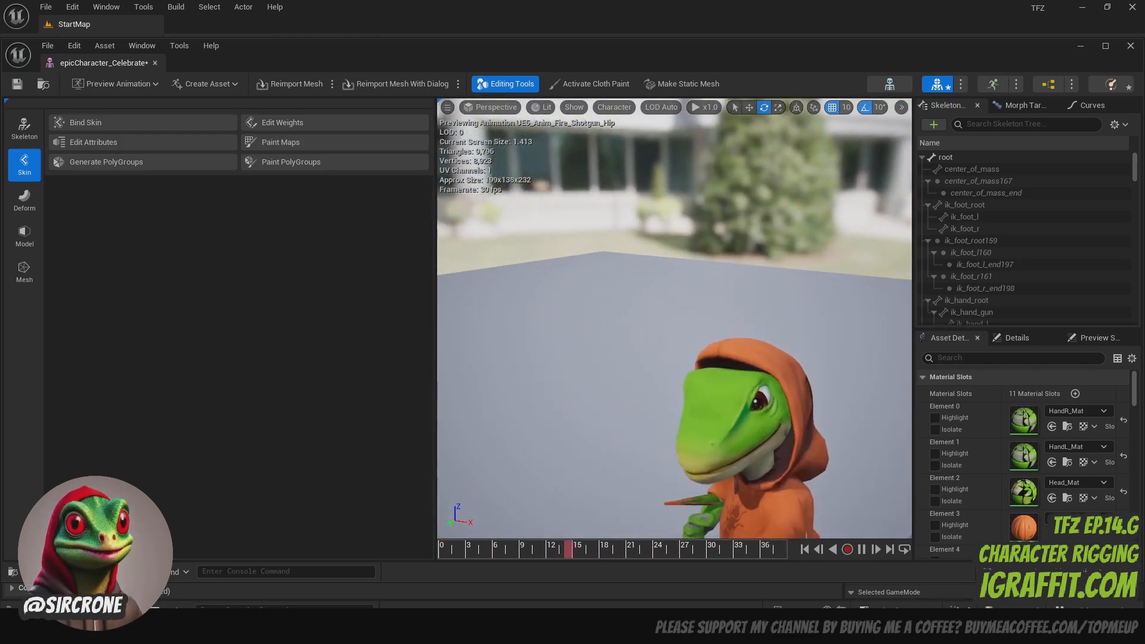
scroll(758, 407, "up", 5)
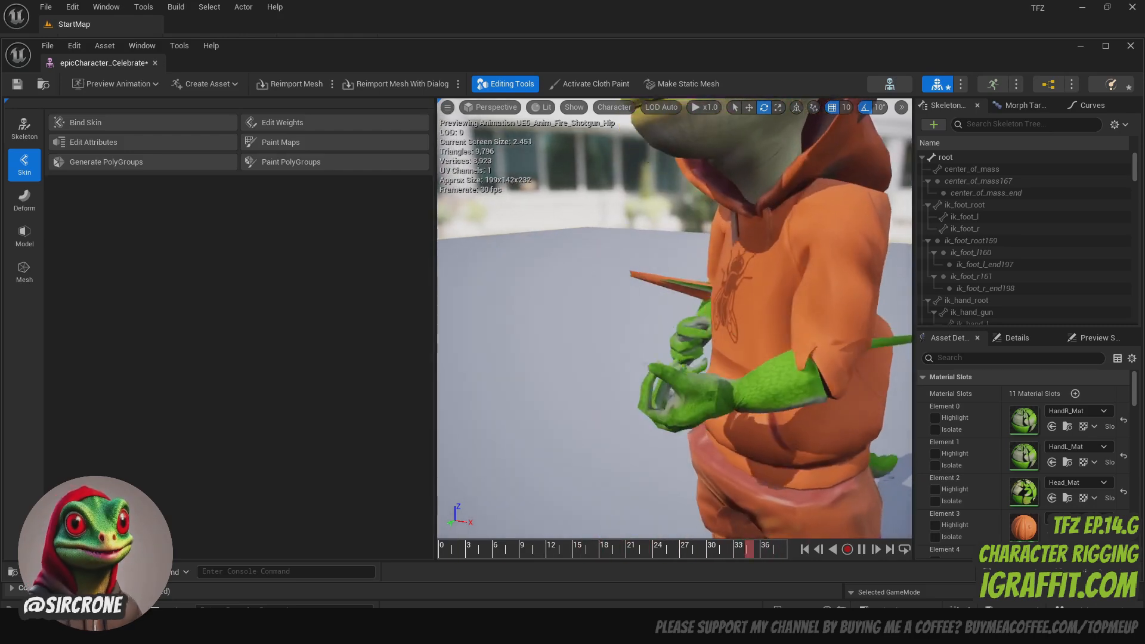
mouse_move(757, 407)
right_mouse_down()
mouse_move(841, 405)
mouse_move(698, 399)
mouse_move(758, 407)
right_mouse_up()
scroll(758, 407, "down", 5)
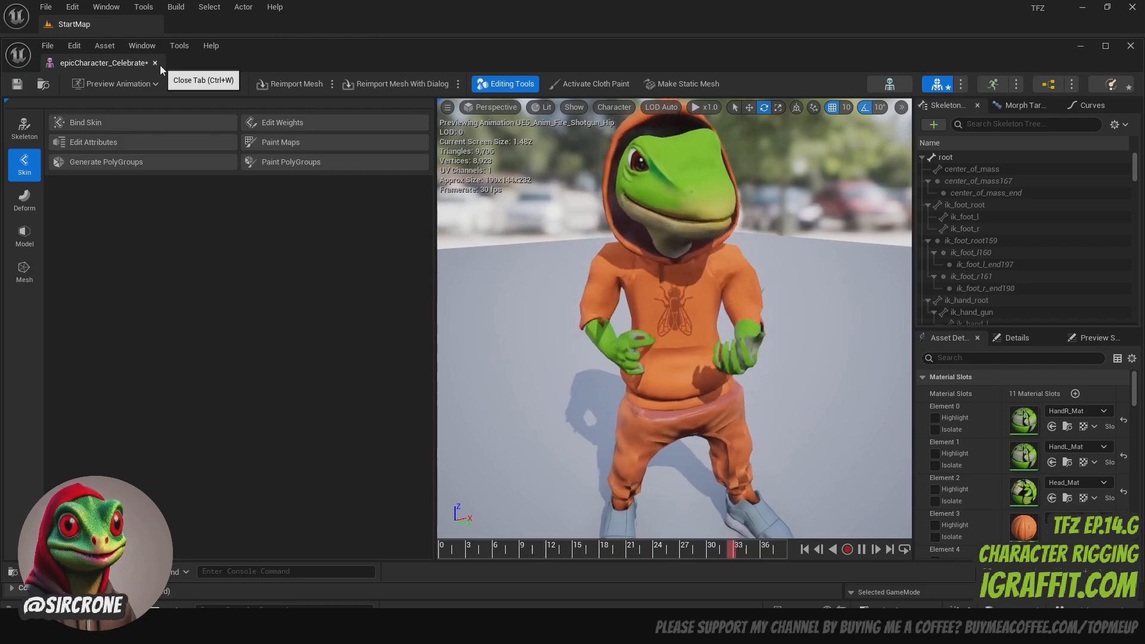
- Inspect the hoodie front, waistband, pants and curled hands for deformation problems, both close up and at full-body distance
scroll(645, 275, "down", 3)
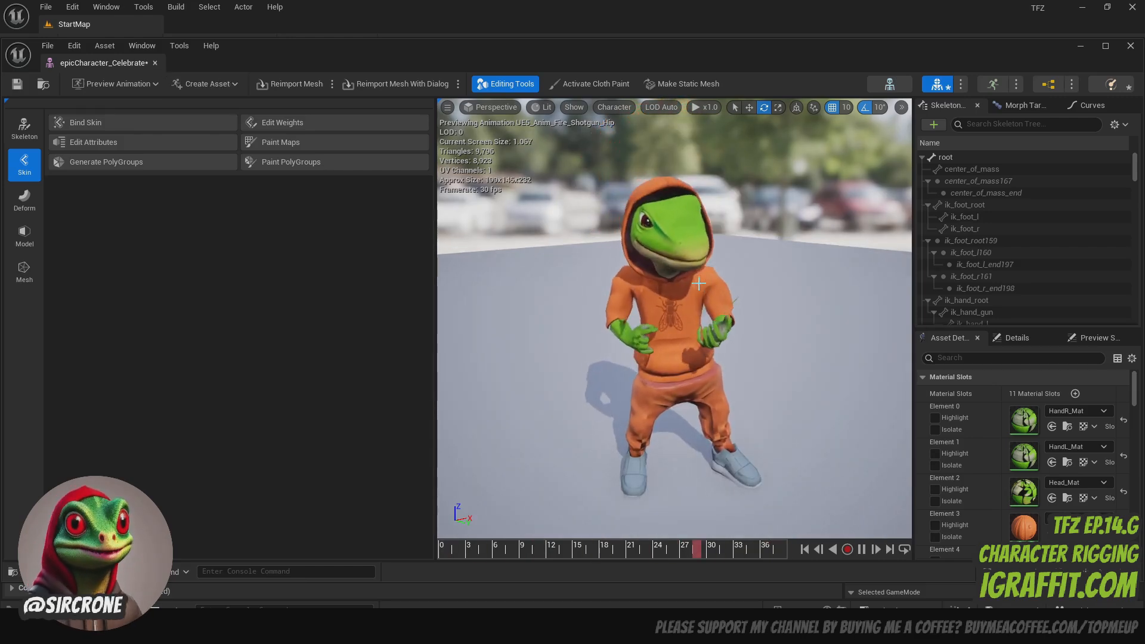
scroll(697, 284, "up", 3)
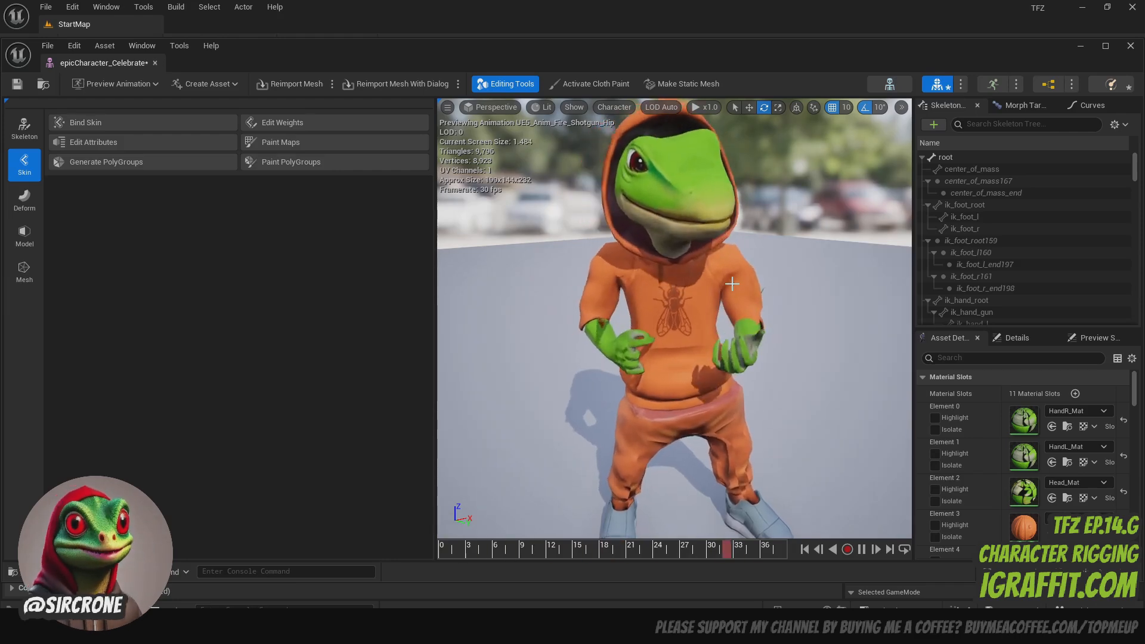
scroll(720, 313, "up", 3)
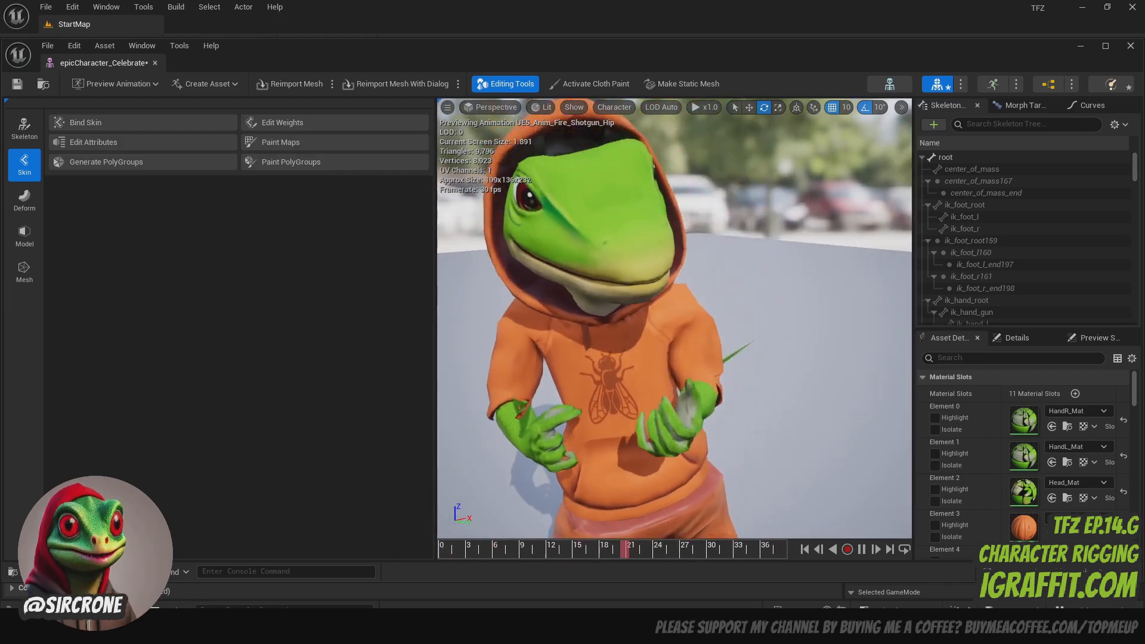
middle_click_drag(721, 314, 720, 417)
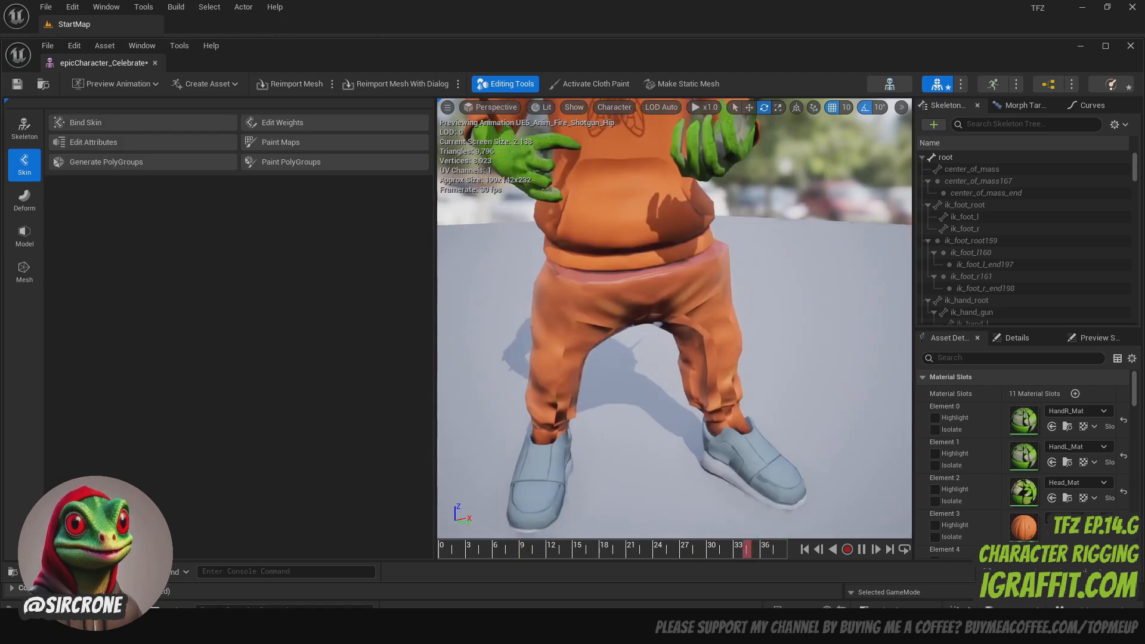
scroll(720, 313, "up", 3)
scroll(721, 313, "down", 3)
middle_click_drag(721, 314, 721, 221)
right_click_drag(721, 313, 793, 316)
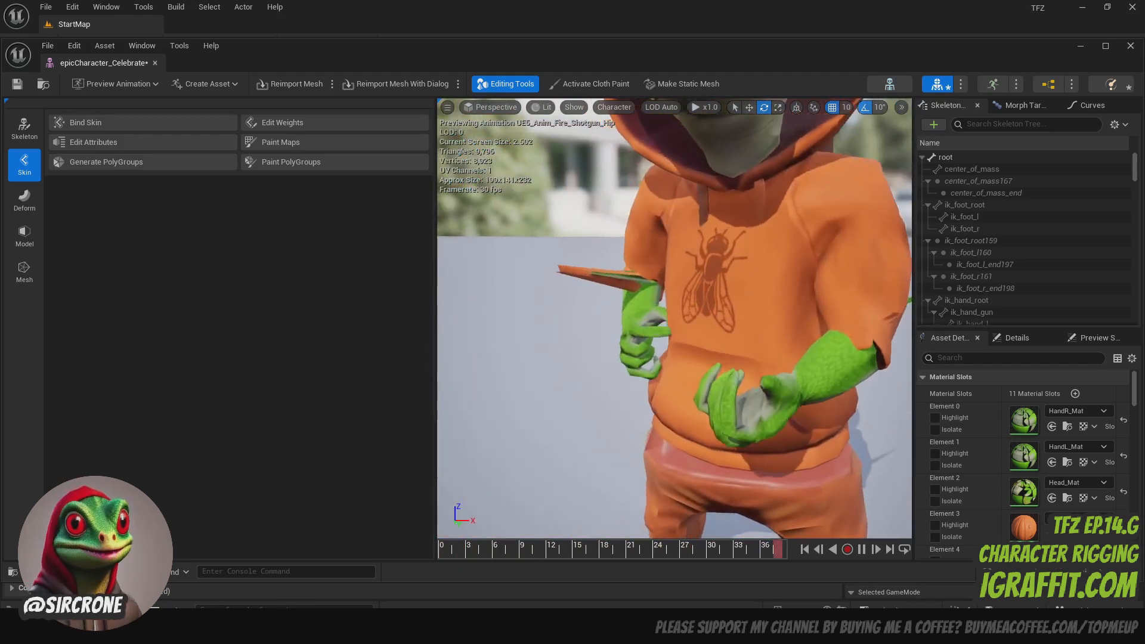
scroll(720, 313, "up", 4)
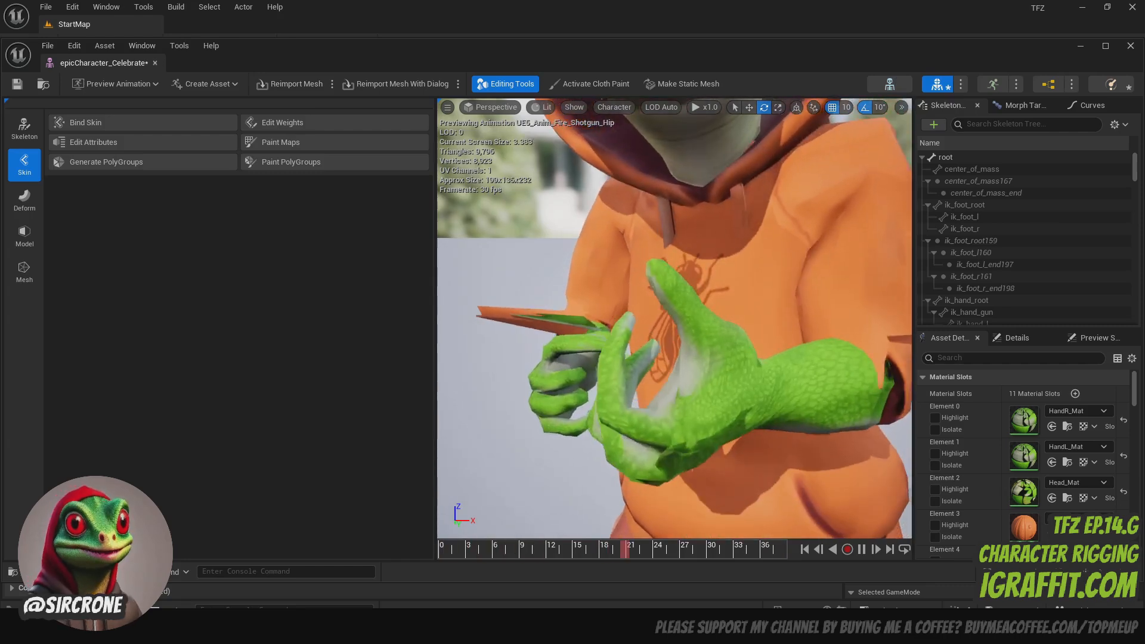
scroll(675, 318, "down", 3)
right_click_drag(674, 318, 776, 319)
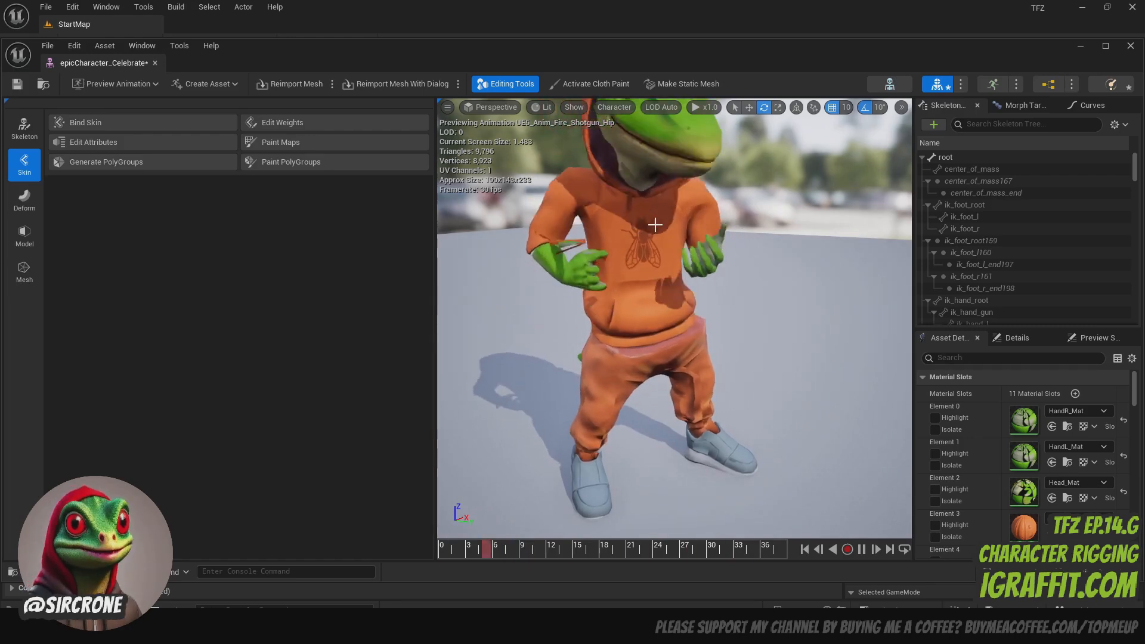
mouse_move(654, 225)
right_mouse_down()
mouse_move(668, 226)
mouse_move(633, 220)
right_mouse_up()
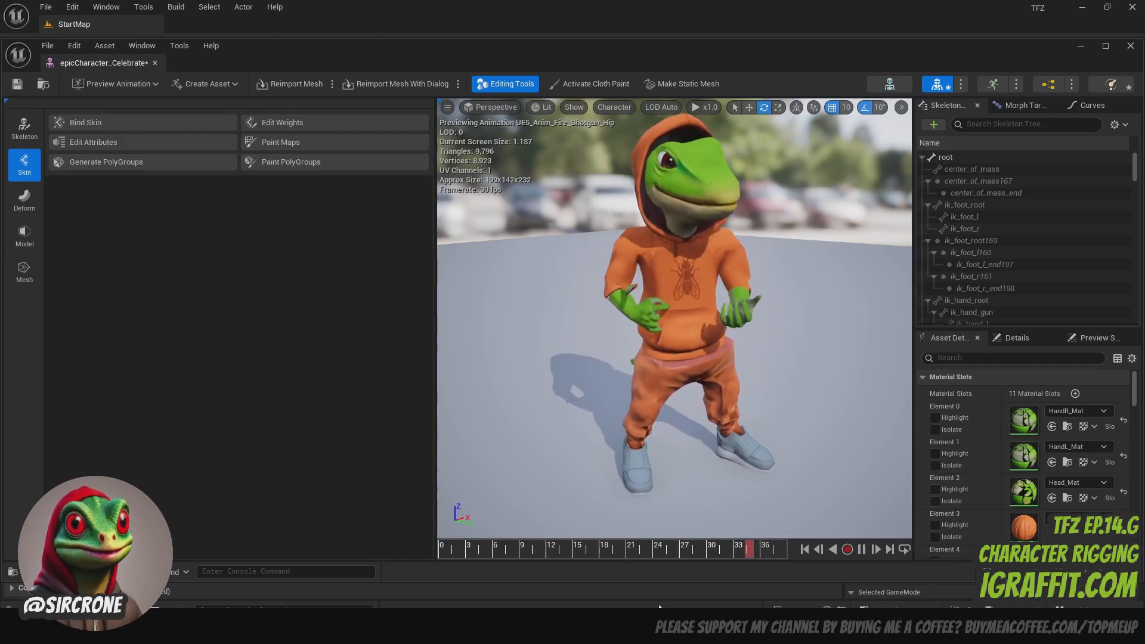
left_click(655, 625)
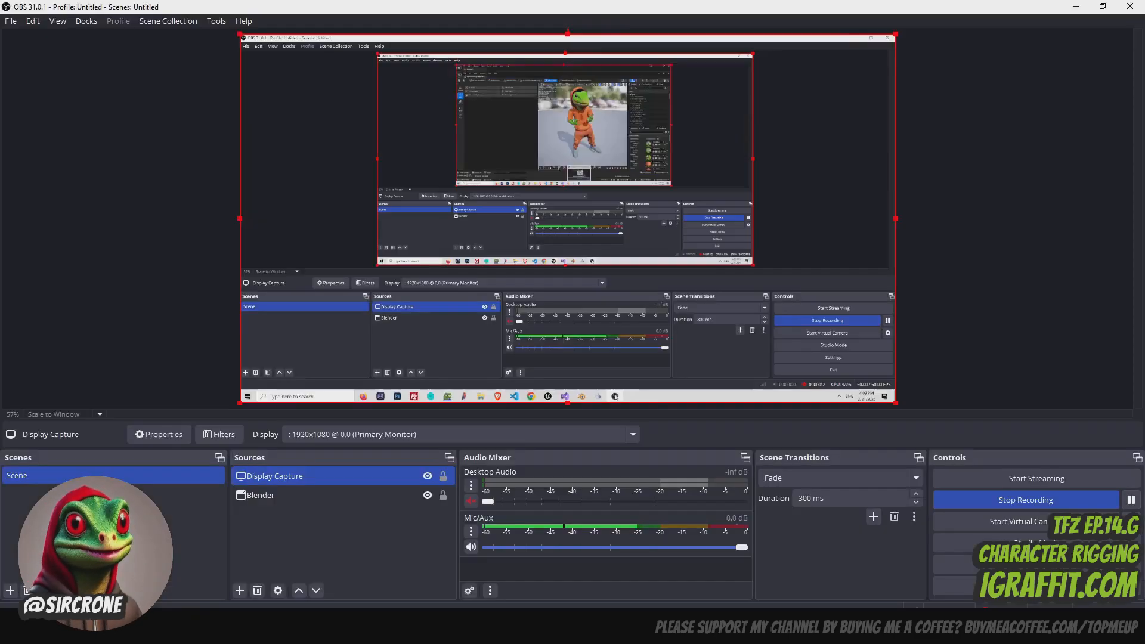